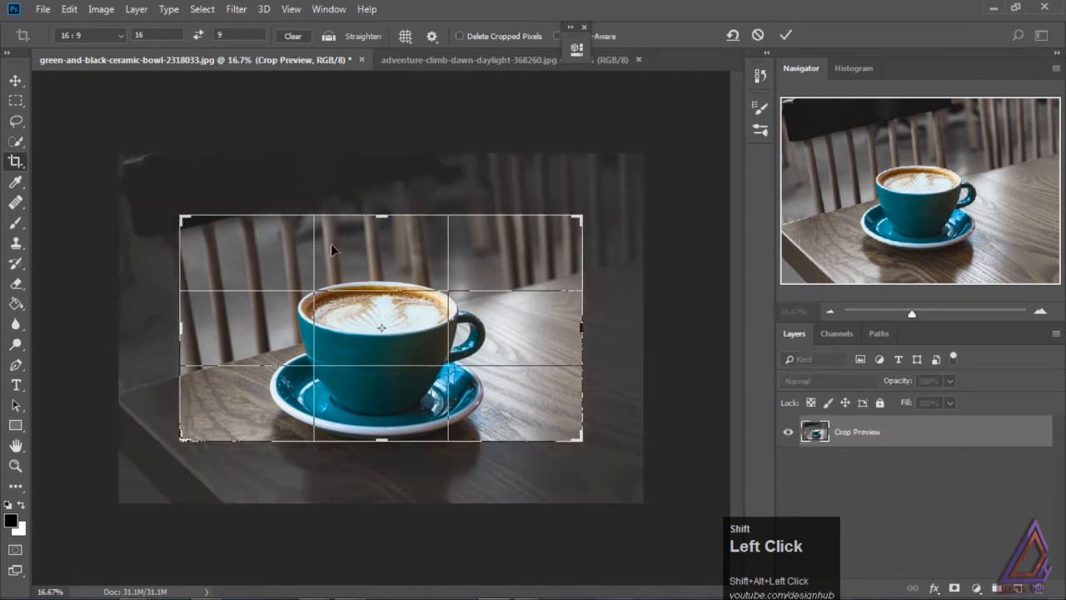
- Crop the coffee cup photo at a 16:9 ratio framed around the cup and saucer, and apply the crop
{"action": "left_click_drag", "start_coordinate": [331, 243], "coordinate": [376, 266]}
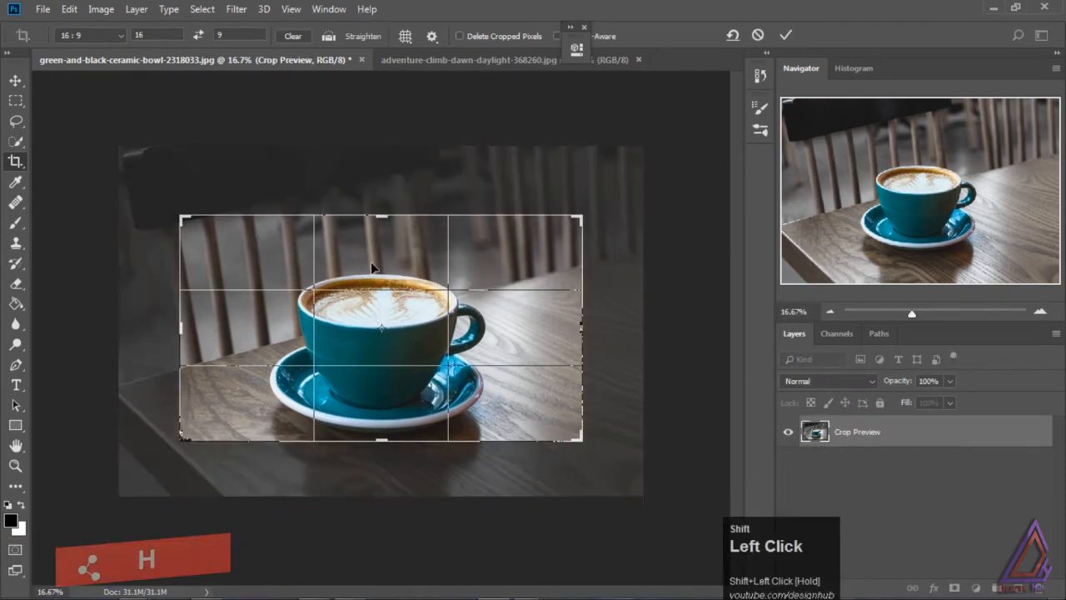
{"action": "left_click_drag", "start_coordinate": [180, 218], "coordinate": [175, 203]}
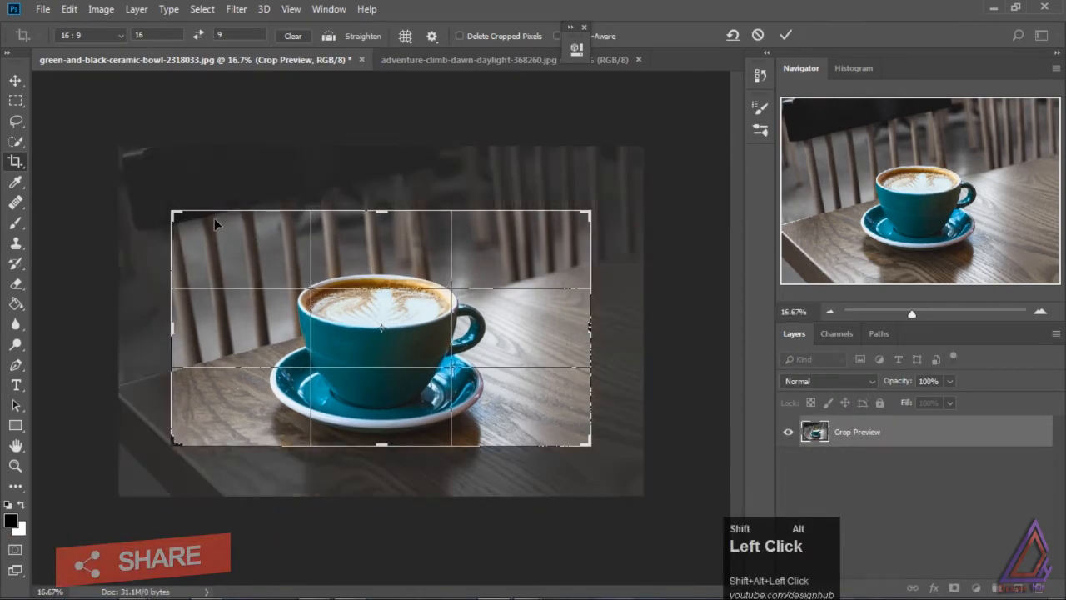
{"action": "left_click_drag", "start_coordinate": [391, 242], "coordinate": [391, 253]}
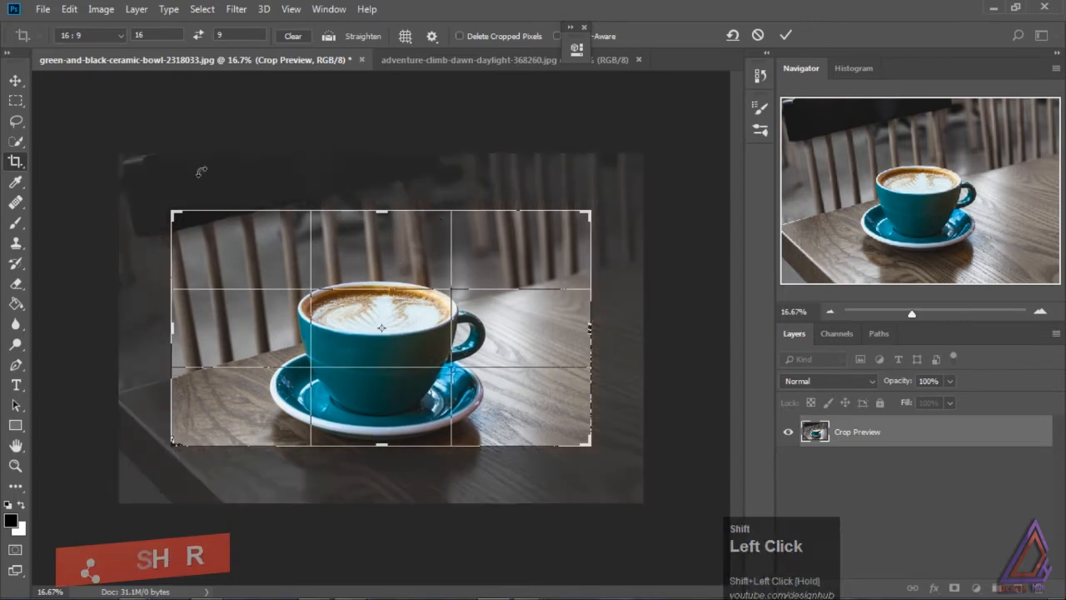
{"action": "key", "text": "v"}
{"action": "left_click", "coordinate": [467, 238]}
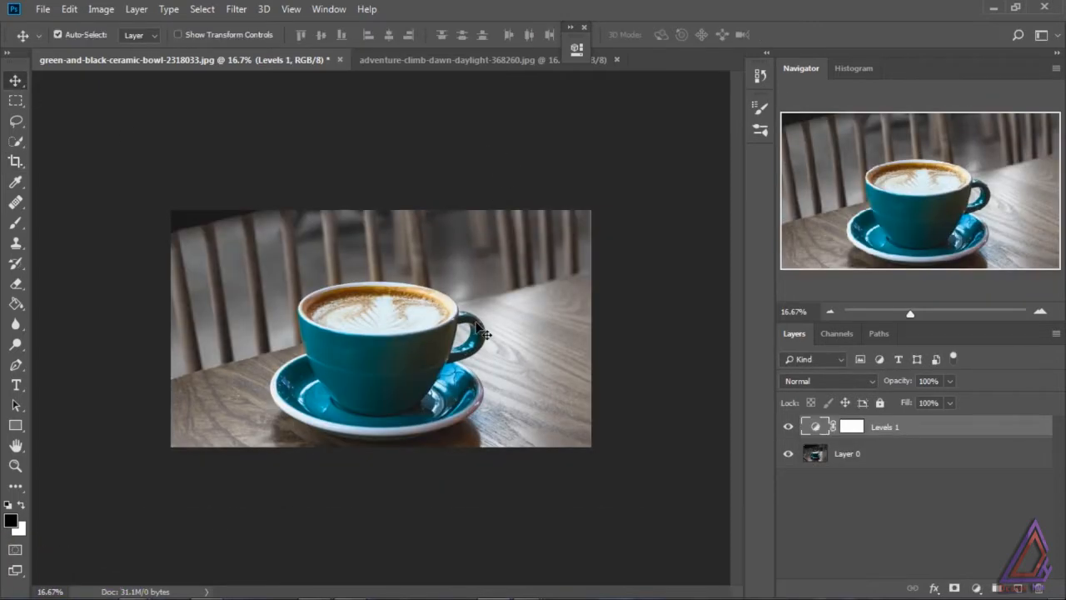
{"action": "key", "text": "ctrl+0"}
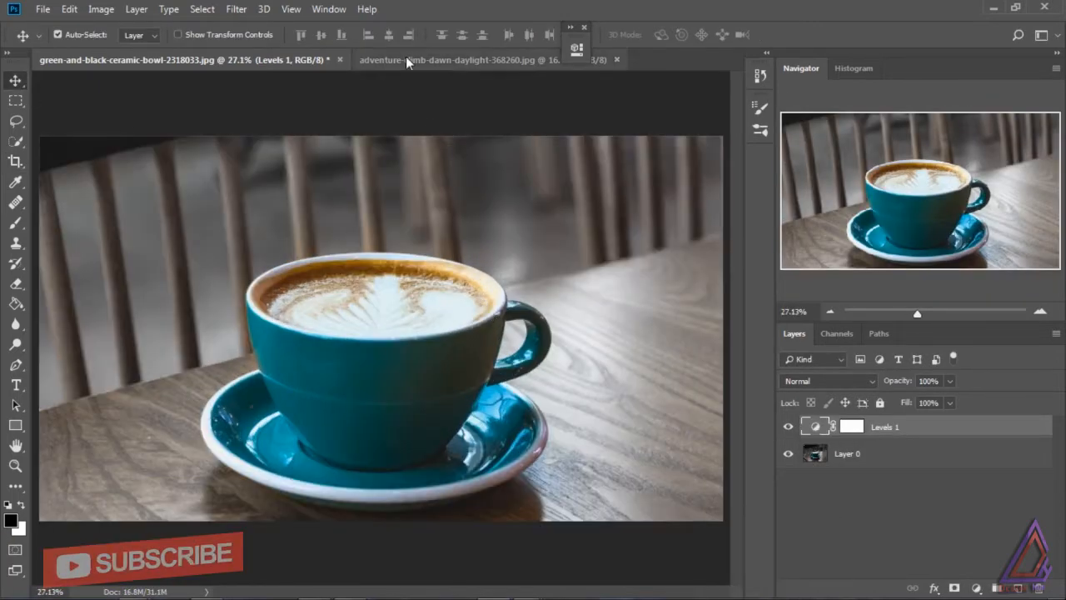
- In the adventure-climb-dawn-daylight-368260.jpg document, select the whole sky above the mountains with the Quick Selection tool at brush size 45
{"action": "left_click", "coordinate": [406, 60]}
{"action": "left_click", "coordinate": [15, 142]}
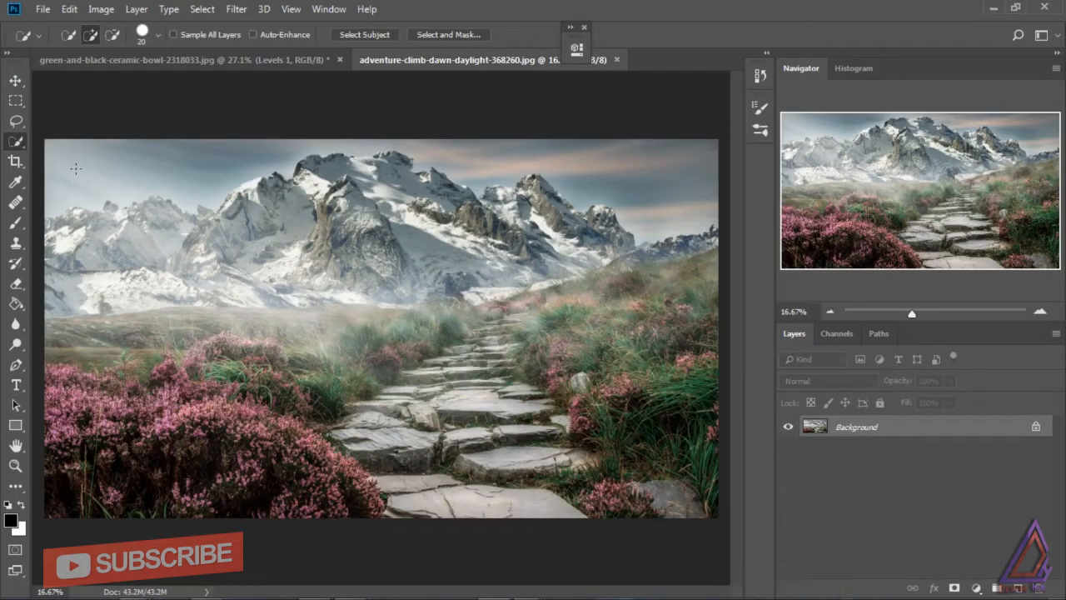
{"action": "key", "text": "]"}
{"action": "key", "text": "]"}
{"action": "key", "text": "]"}
{"action": "key", "text": "]"}
{"action": "key", "text": "]"}
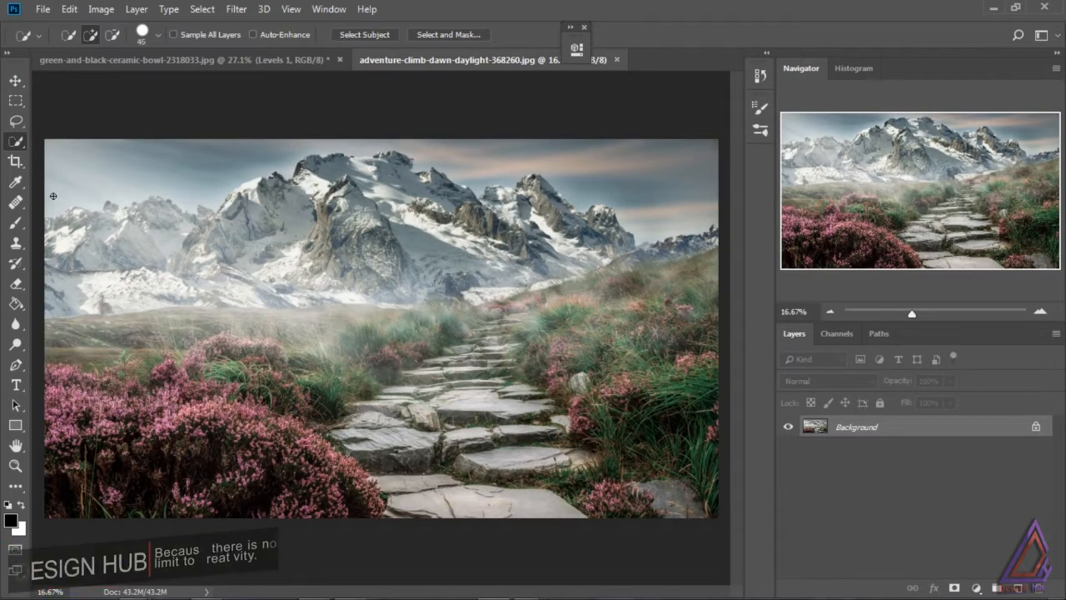
{"action": "left_click_drag", "start_coordinate": [48, 205], "coordinate": [56, 205]}
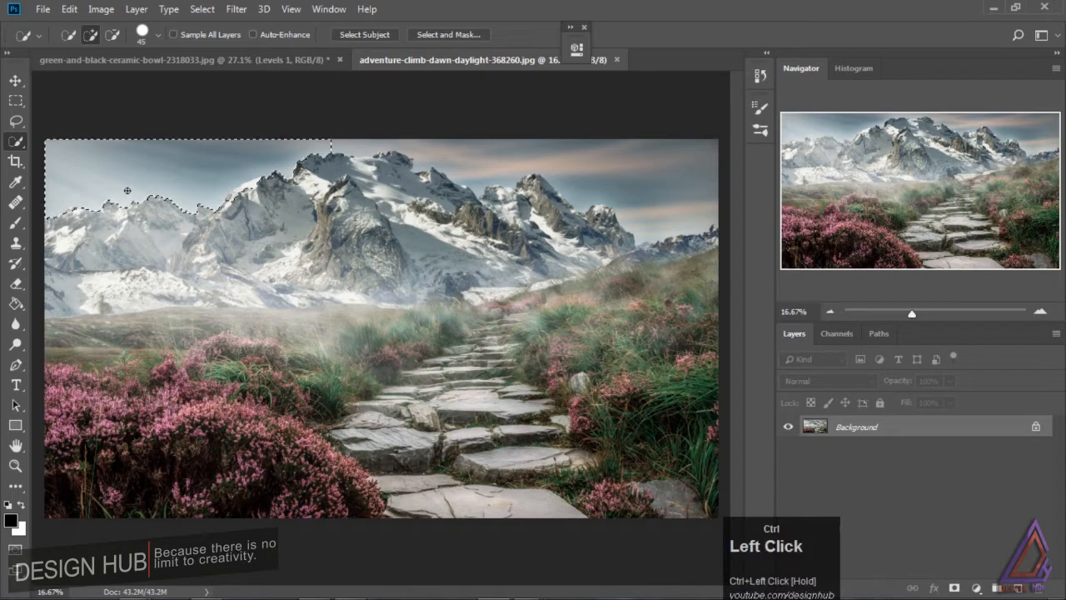
{"action": "left_click_drag", "start_coordinate": [431, 147], "coordinate": [481, 173]}
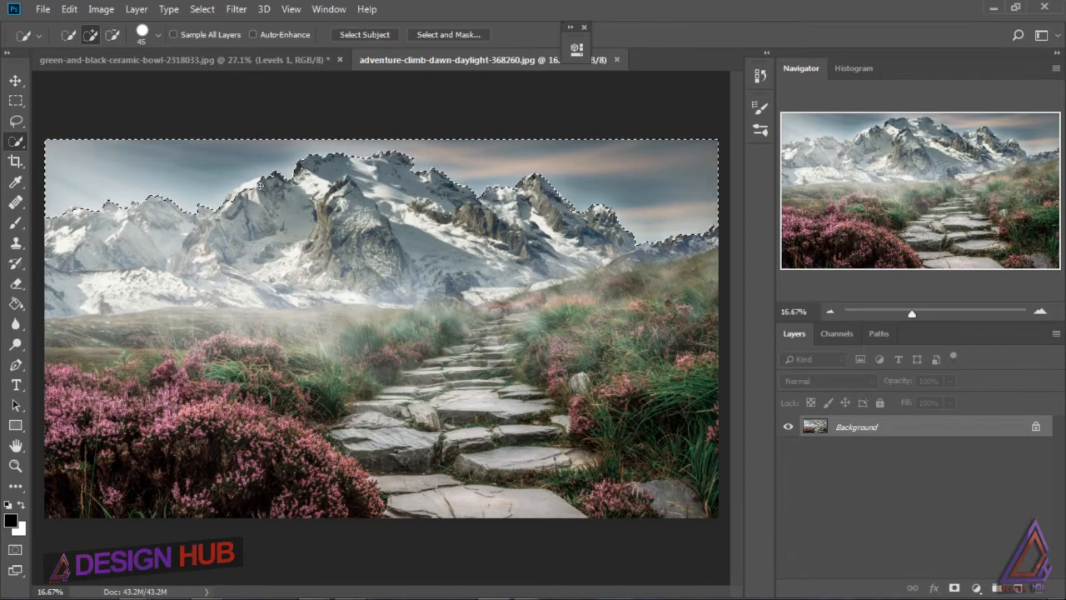
- Subtract stray mountain edges from the sky selection, then add a layer mask and invert it to hide the sky
{"action": "left_click_drag", "start_coordinate": [261, 187], "coordinate": [248, 188], "text": "alt"}
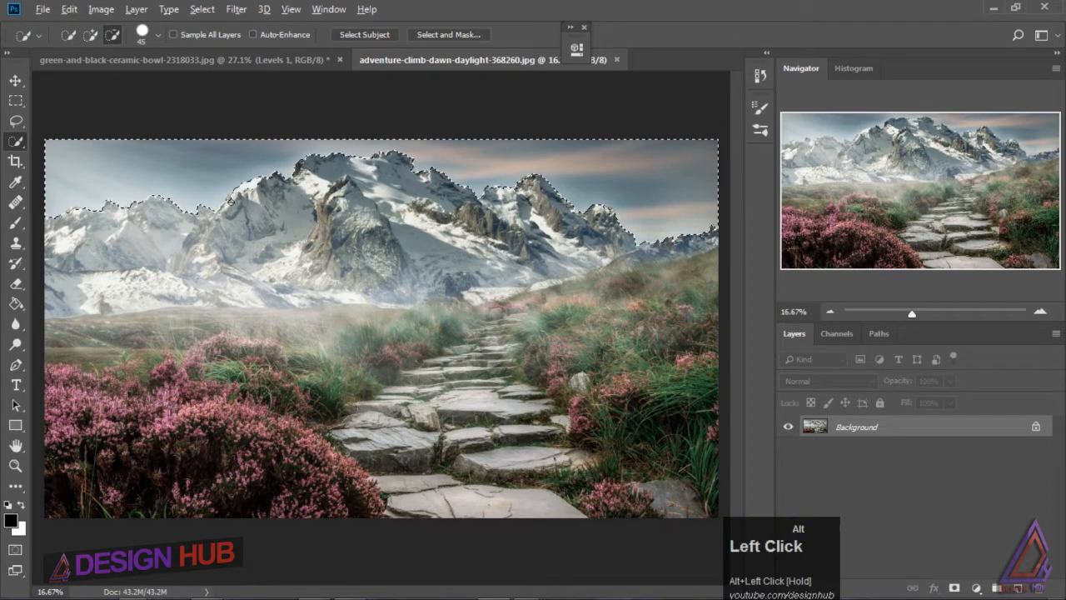
{"action": "left_click", "coordinate": [73, 218]}
{"action": "left_click", "coordinate": [954, 588]}
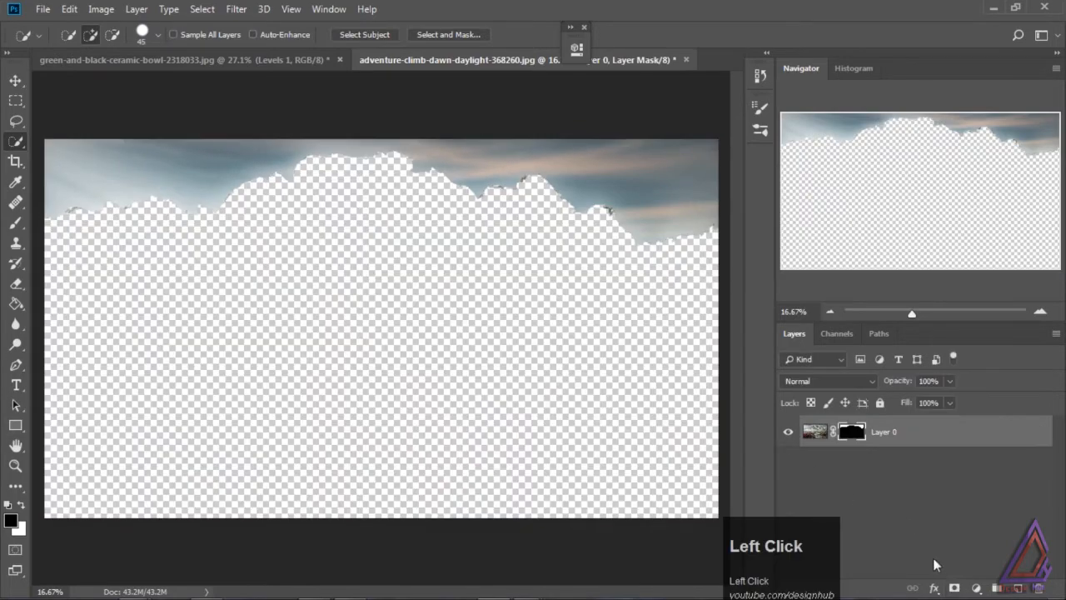
{"action": "key", "text": "ctrl+i"}
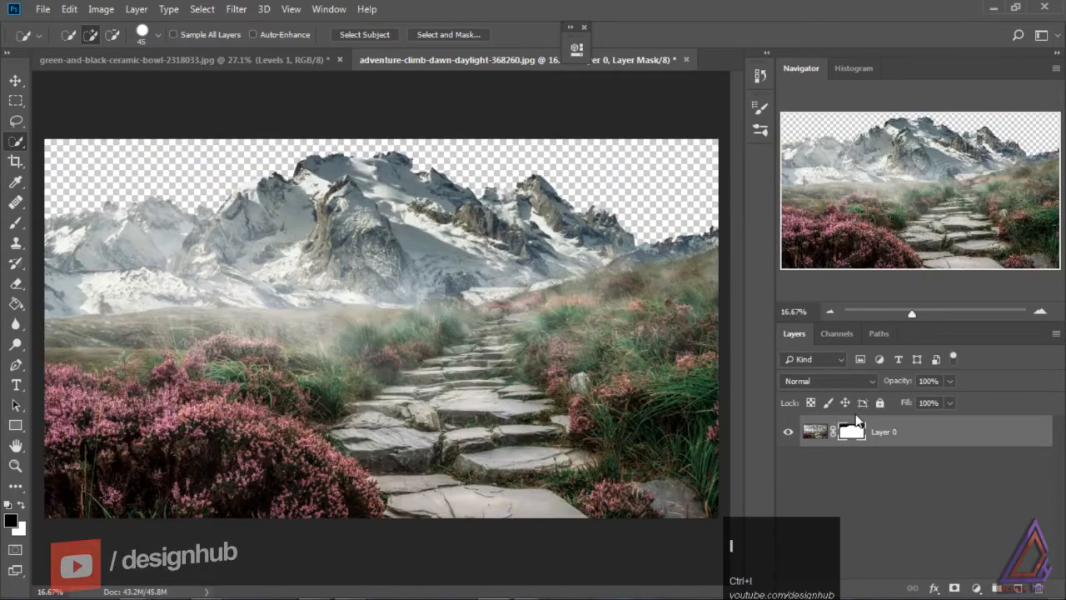
- Move the masked mountain landscape into the coffee cup document as a new layer
{"action": "left_click", "coordinate": [17, 83]}
{"action": "left_click_drag", "start_coordinate": [340, 317], "coordinate": [417, 262]}
{"action": "key", "text": "ctrl+0"}
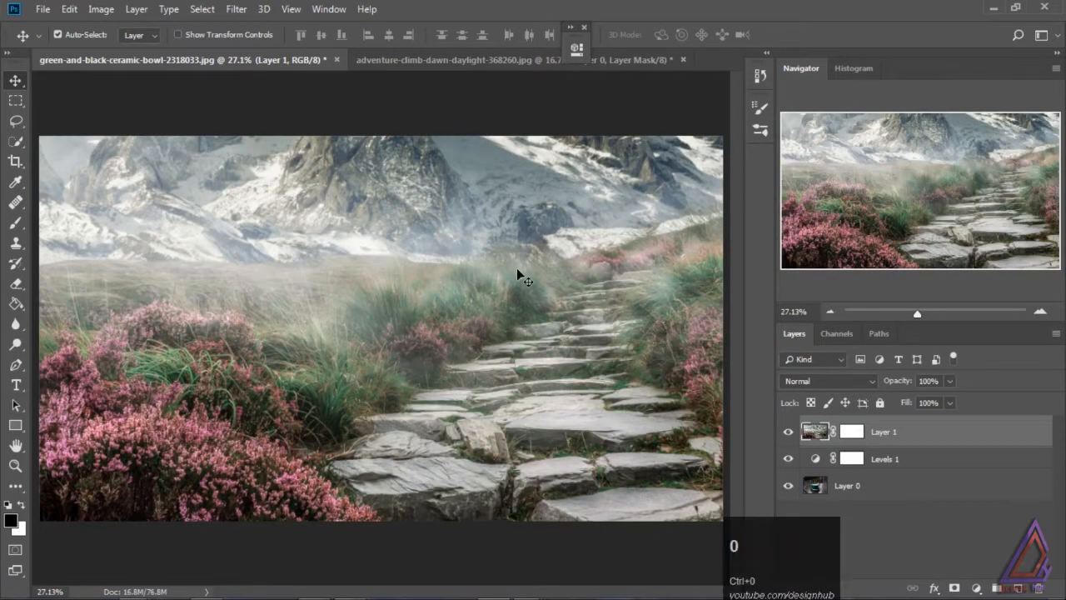
{"action": "left_click", "coordinate": [533, 538]}
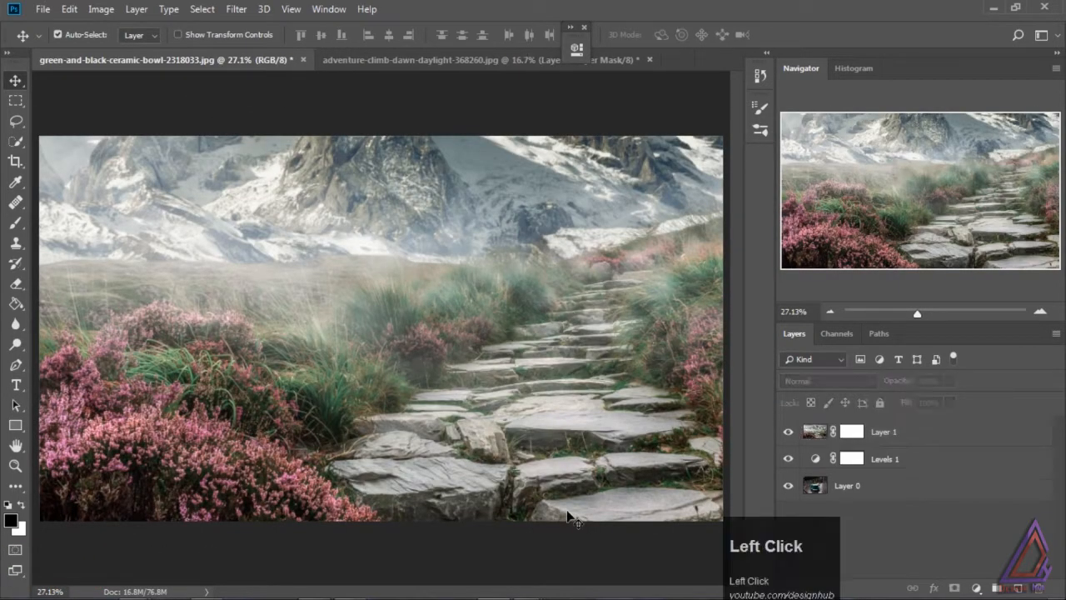
- Scale the landscape layer down to about 31% over the cup and lower its opacity to 72%
{"action": "left_click", "coordinate": [810, 435]}
{"action": "key", "text": "ctrl+t"}
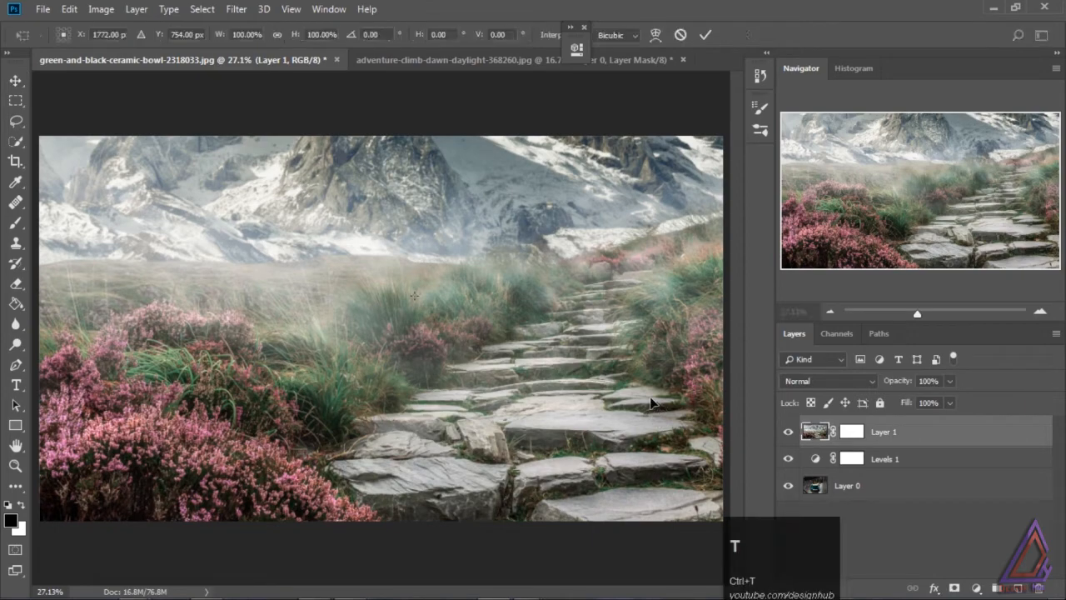
{"action": "key", "text": "ctrl+0"}
{"action": "left_click_drag", "start_coordinate": [717, 486], "coordinate": [512, 348]}
{"action": "left_click_drag", "start_coordinate": [447, 318], "coordinate": [428, 316]}
{"action": "left_click", "coordinate": [949, 381]}
{"action": "left_click_drag", "start_coordinate": [949, 400], "coordinate": [931, 402]}
- Position the landscape over the cup opening, shrink it to about 24.8% so it spans the rim, and apply the transform
{"action": "key", "text": "ctrl+="}
{"action": "key", "text": "ctrl+="}
{"action": "key", "text": "ctrl+="}
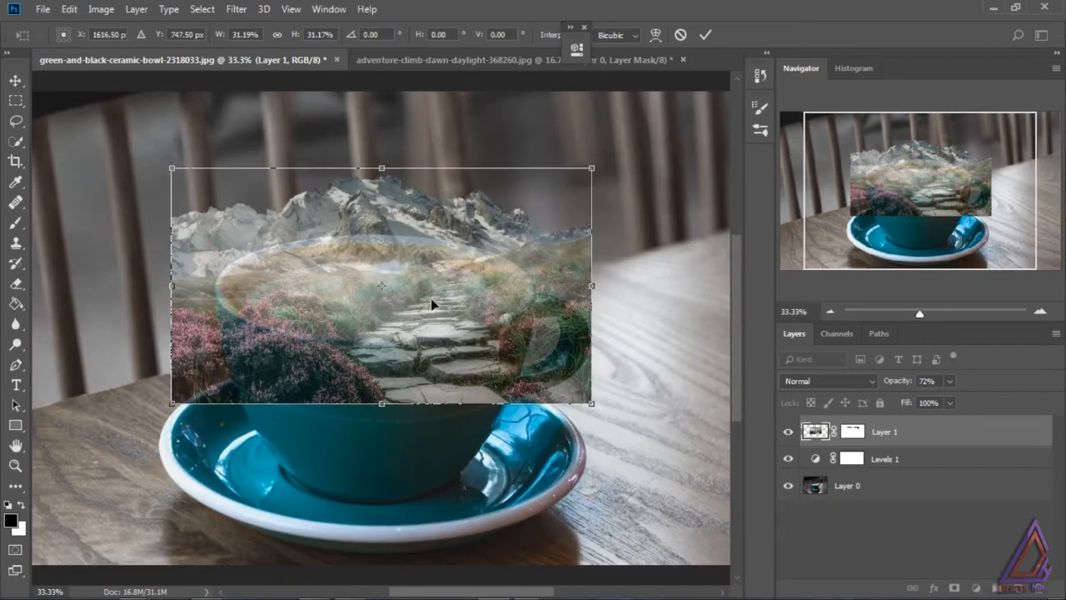
{"action": "left_click_drag", "start_coordinate": [431, 298], "coordinate": [403, 271]}
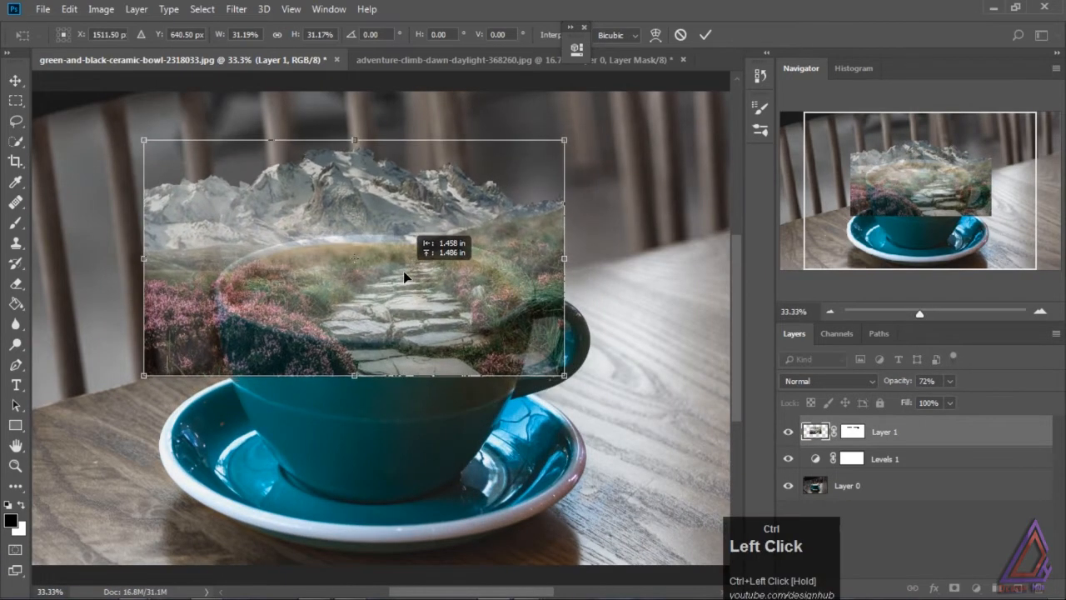
{"action": "mouse_move", "coordinate": [539, 379]}
{"action": "left_mouse_down"}
{"action": "mouse_move", "coordinate": [560, 374]}
{"action": "mouse_move", "coordinate": [536, 360]}
{"action": "left_mouse_up"}
{"action": "left_click_drag", "start_coordinate": [463, 284], "coordinate": [483, 299]}
{"action": "left_click_drag", "start_coordinate": [556, 387], "coordinate": [489, 278]}
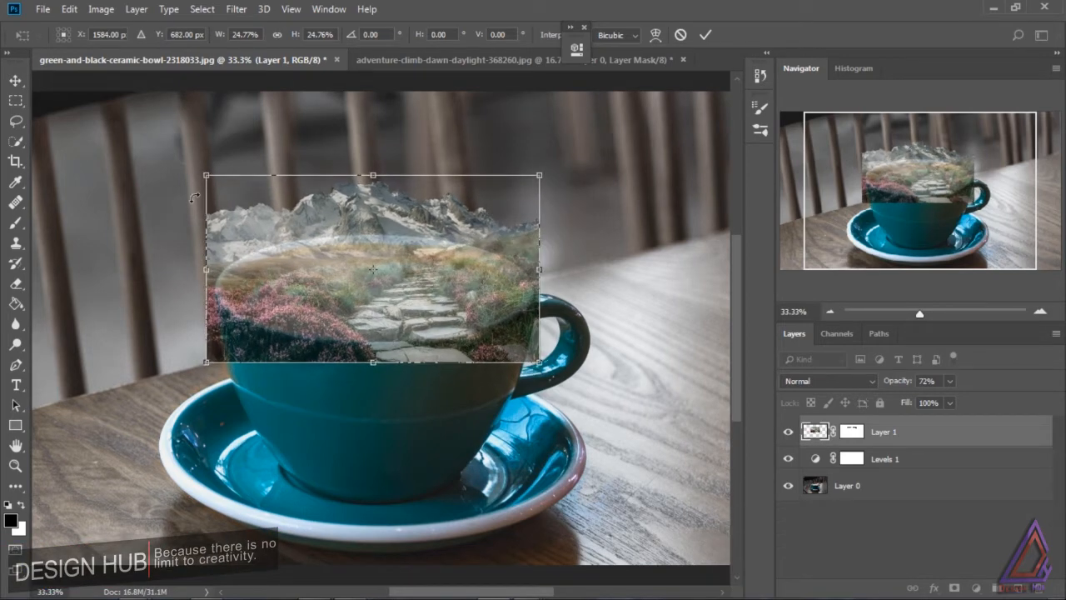
{"action": "left_click", "coordinate": [19, 84]}
{"action": "left_click", "coordinate": [466, 235]}
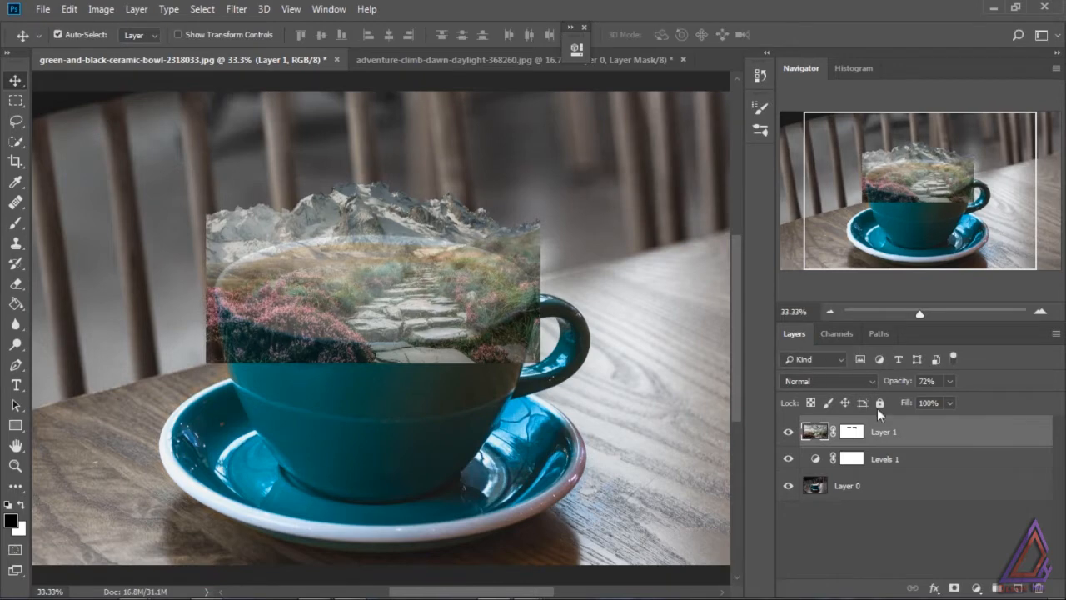
- Restore the landscape layer's opacity to 100% and hide it, making the cup photo on Layer 0 the active layer
{"action": "left_click", "coordinate": [948, 381]}
{"action": "left_click_drag", "start_coordinate": [950, 399], "coordinate": [966, 398]}
{"action": "left_click", "coordinate": [813, 485]}
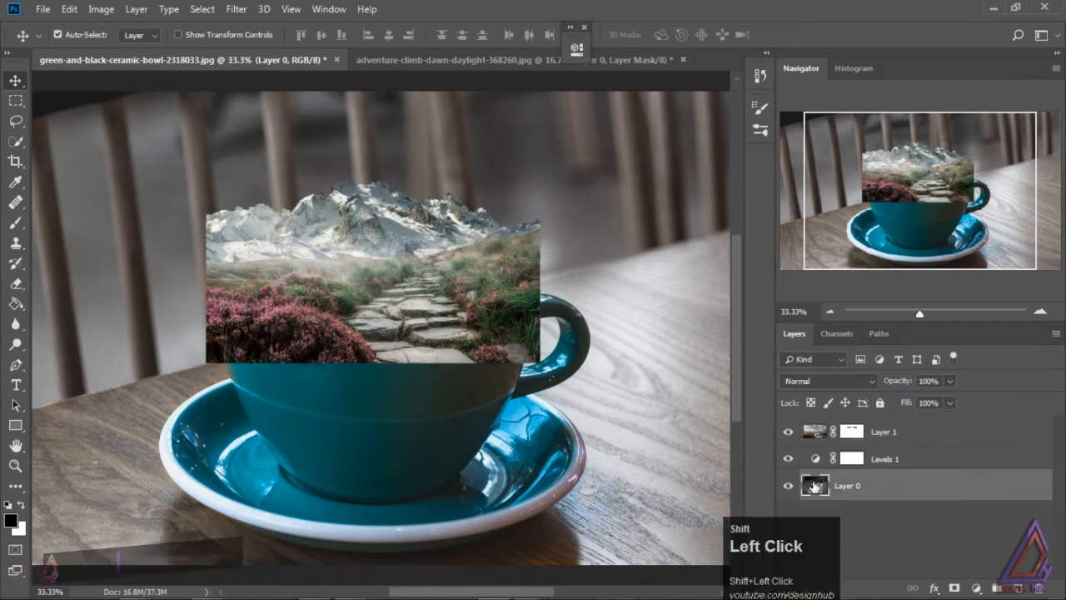
{"action": "left_click", "coordinate": [787, 432]}
- Select the coffee surface and rim with the Quick Selection tool and contract the selection by 5 pixels
{"action": "left_click", "coordinate": [15, 141]}
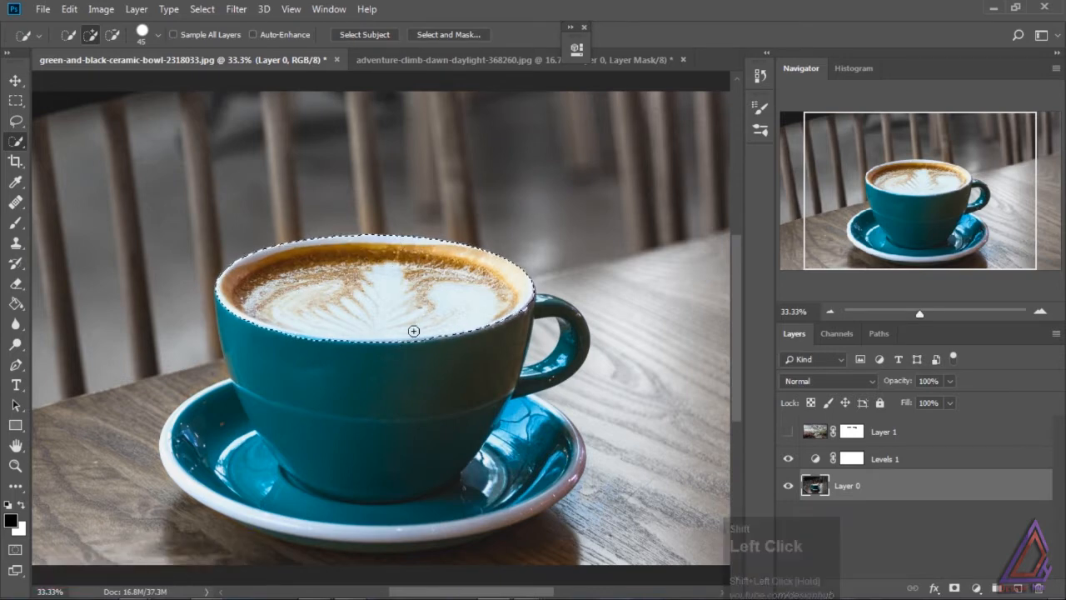
{"action": "left_click", "coordinate": [203, 9]}
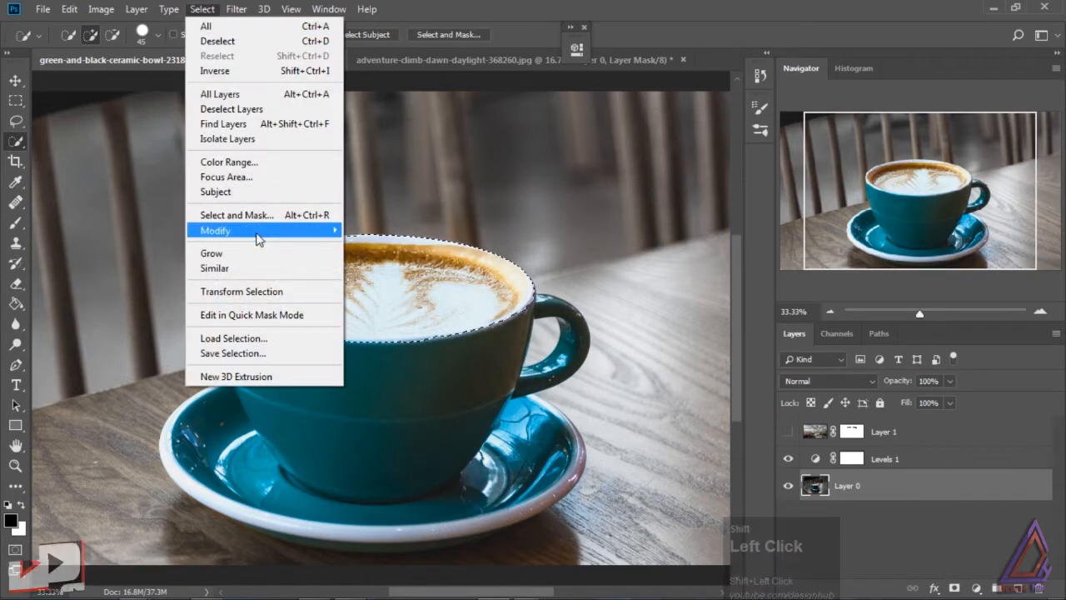
{"action": "mouse_move", "coordinate": [250, 233]}
{"action": "left_click", "coordinate": [161, 272]}
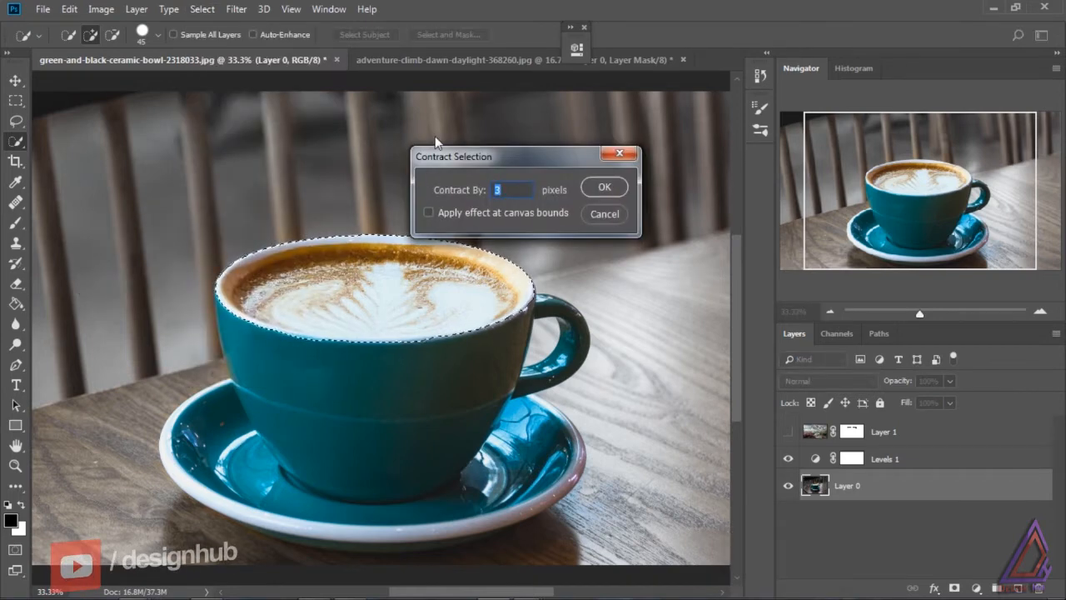
{"action": "type", "text": "5"}
{"action": "left_click", "coordinate": [608, 190]}
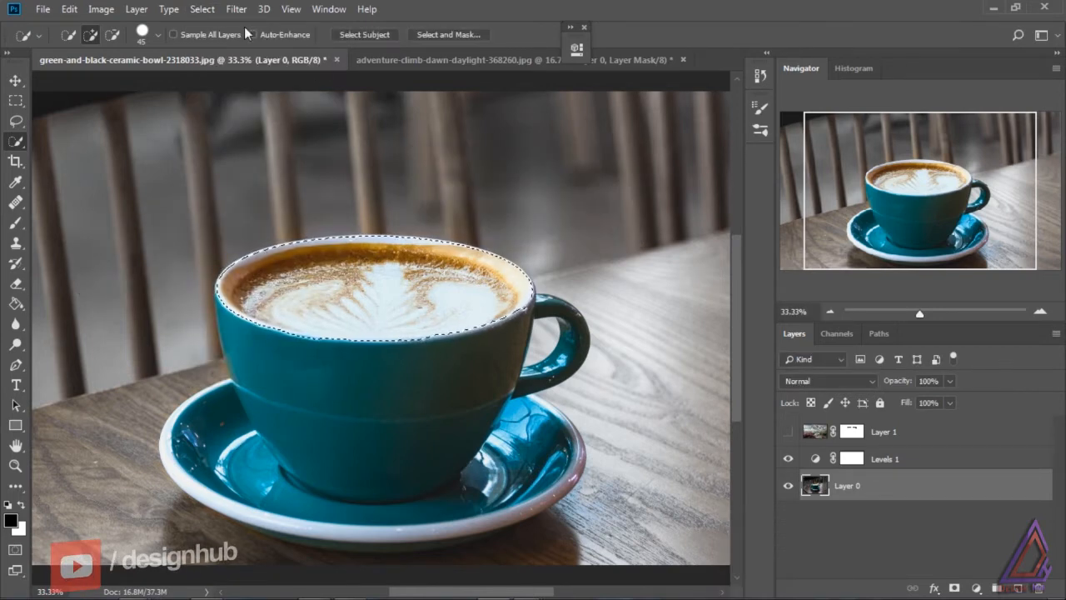
- Feather the contracted coffee selection using the radius already set
{"action": "left_click", "coordinate": [202, 9]}
{"action": "mouse_move", "coordinate": [250, 230]}
{"action": "left_click", "coordinate": [109, 289]}
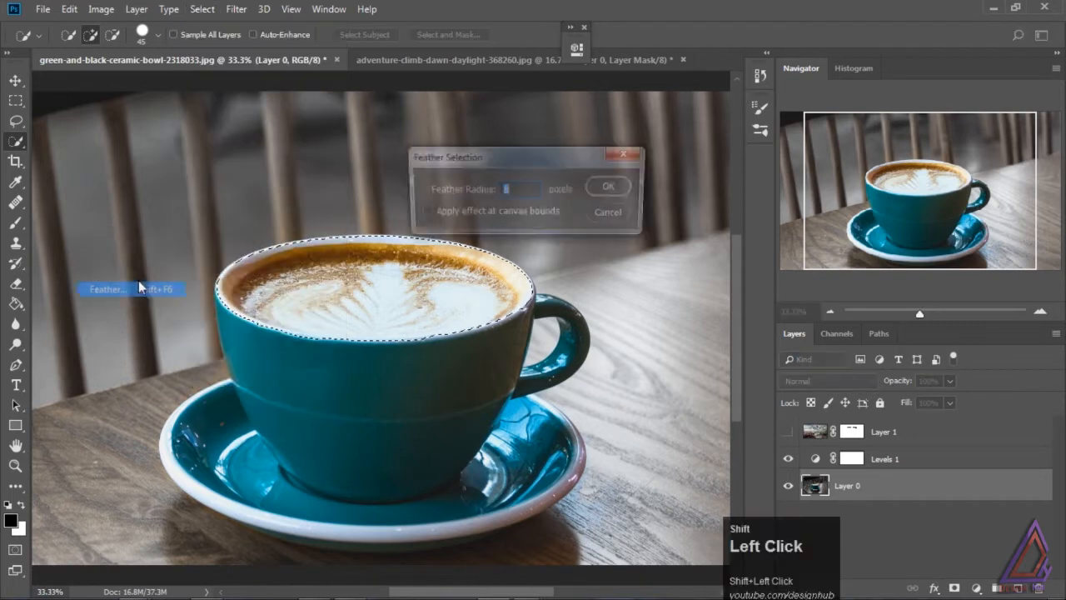
{"action": "left_click", "coordinate": [611, 185]}
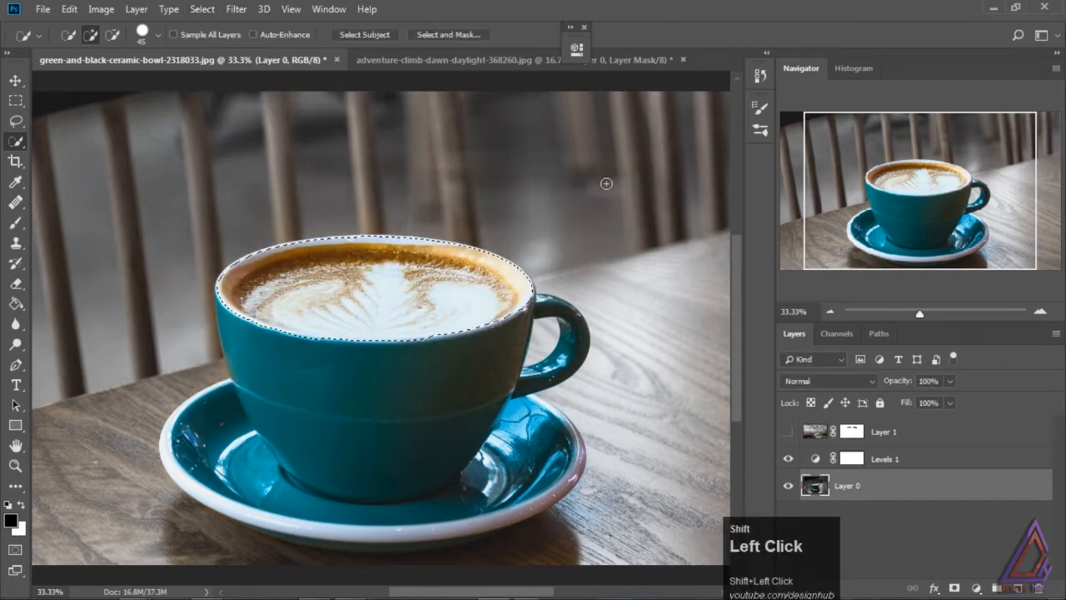
- Add a new layer above Levels 1 and fill the coffee selection with black using the Paint Bucket
{"action": "left_click", "coordinate": [905, 458]}
{"action": "left_click", "coordinate": [1018, 588]}
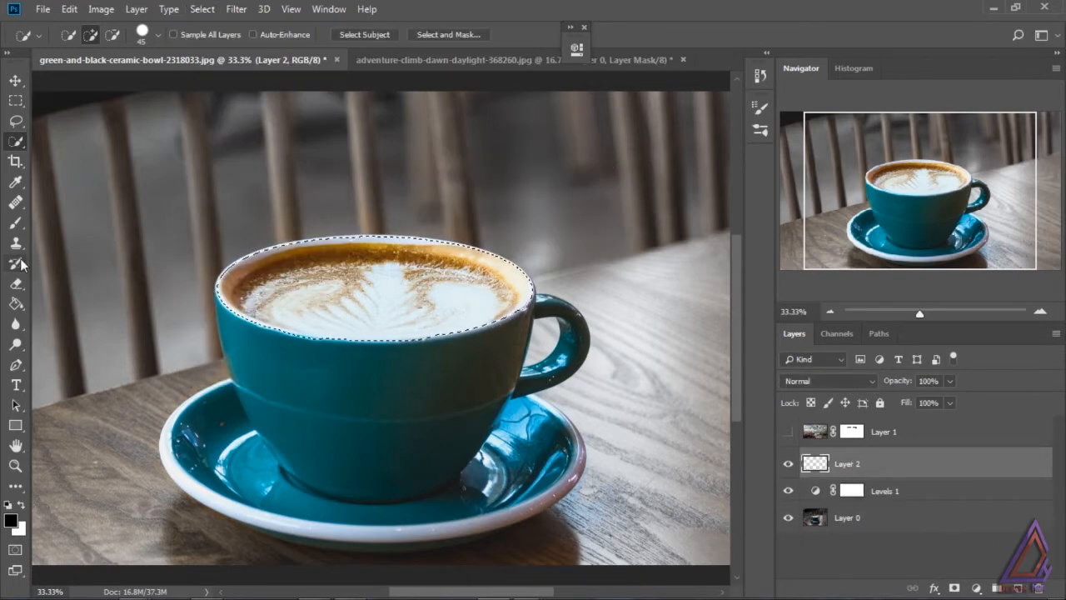
{"action": "left_click", "coordinate": [15, 304]}
{"action": "left_click", "coordinate": [361, 281]}
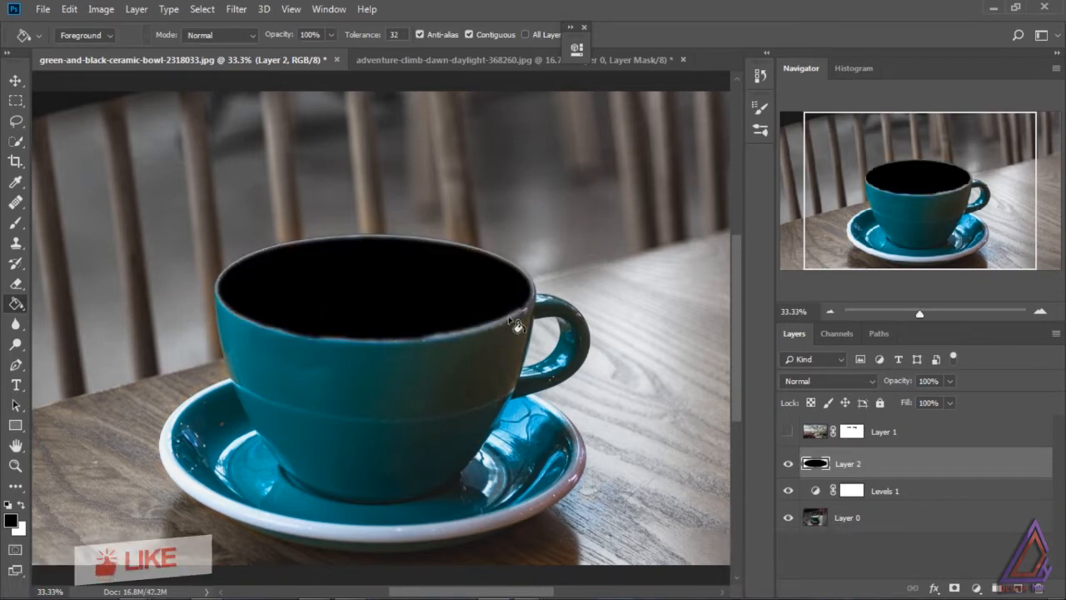
- Erase the uneven black fringe along the cup's front rim with a 60 px Soft Round eraser at 0% hardness
{"action": "left_click", "coordinate": [16, 283]}
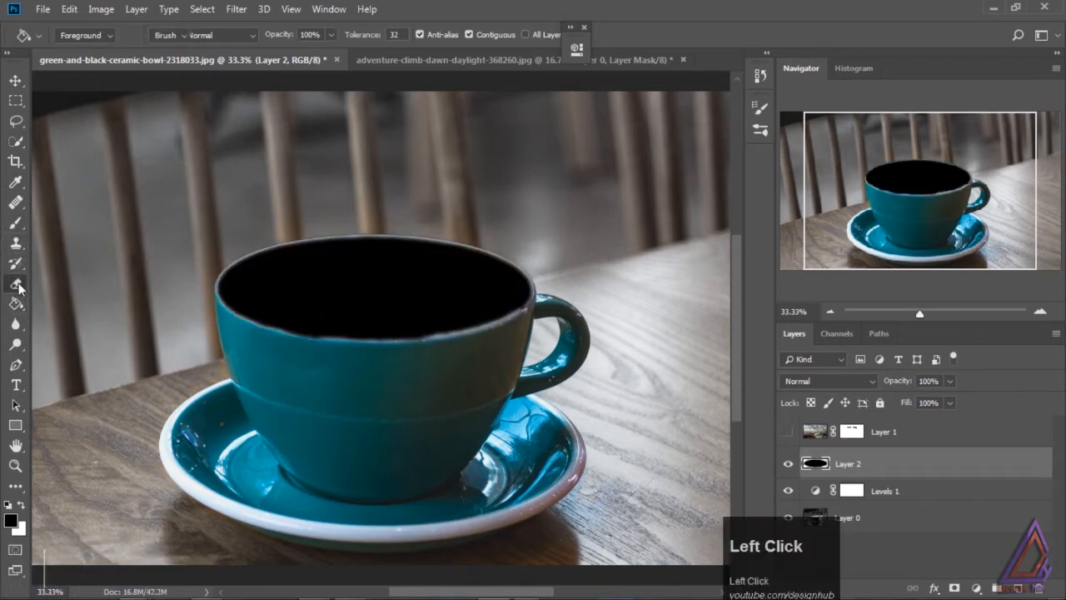
{"action": "left_click", "coordinate": [66, 35]}
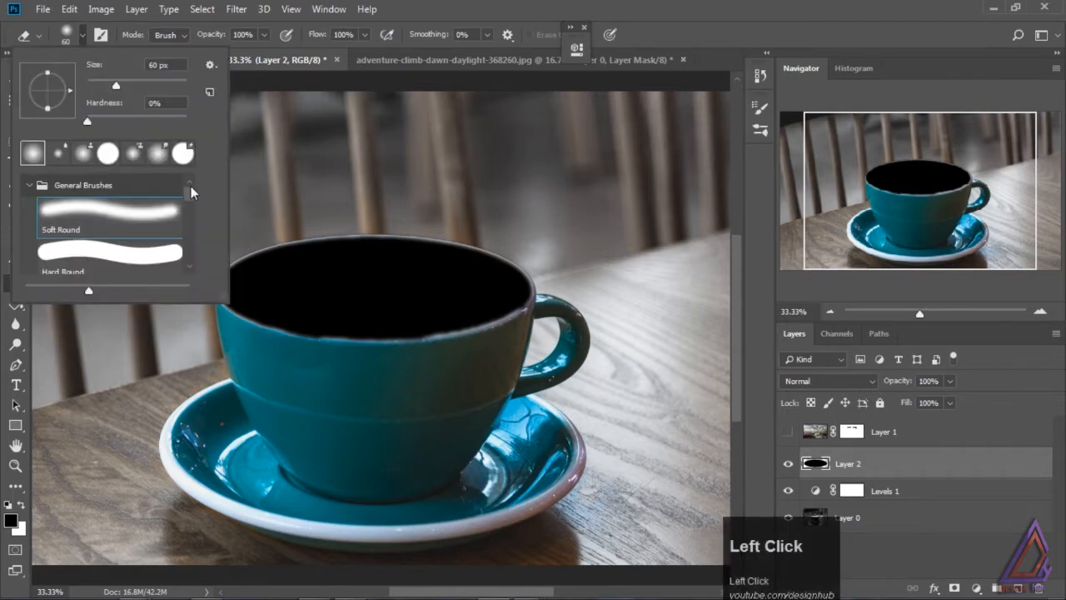
{"action": "left_click", "coordinate": [428, 345]}
{"action": "left_click_drag", "start_coordinate": [405, 348], "coordinate": [354, 349]}
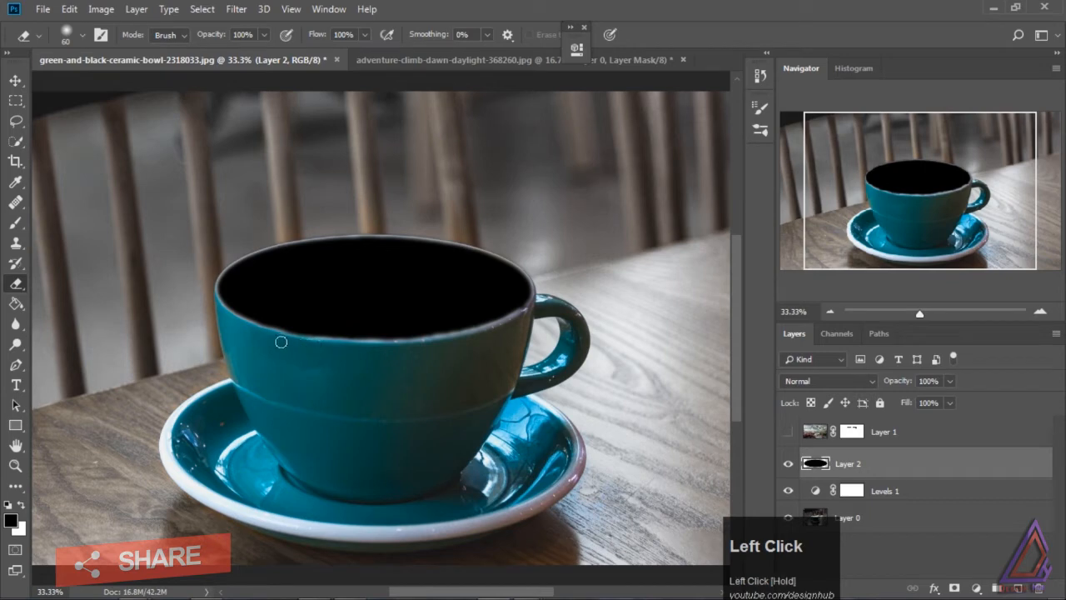
{"action": "mouse_move", "coordinate": [263, 334]}
{"action": "left_mouse_down"}
{"action": "mouse_move", "coordinate": [435, 359]}
{"action": "mouse_move", "coordinate": [389, 348]}
{"action": "left_mouse_up"}
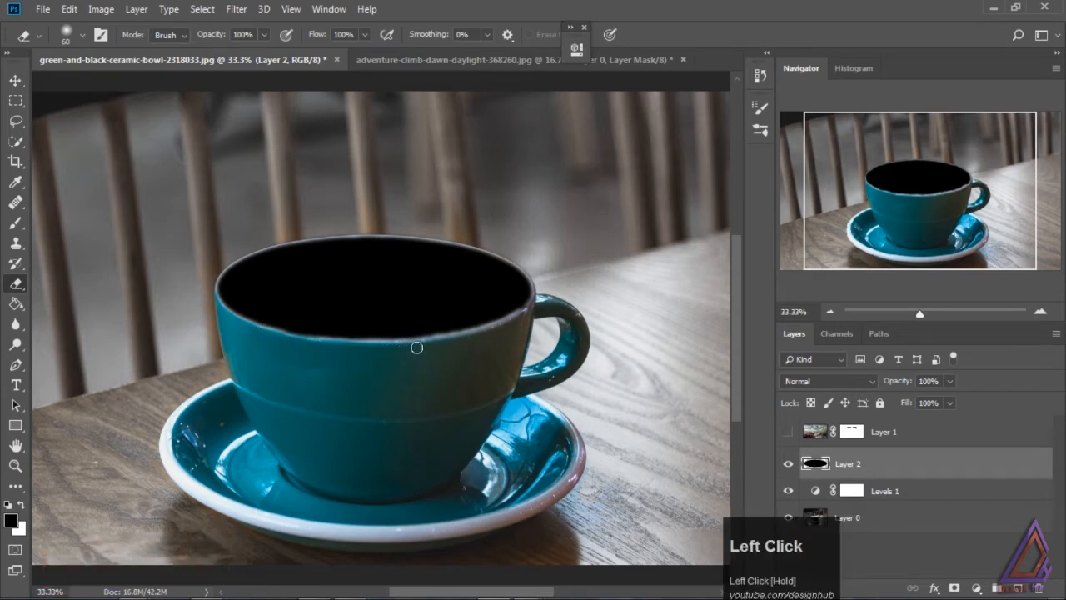
{"action": "left_click_drag", "start_coordinate": [490, 330], "coordinate": [522, 315]}
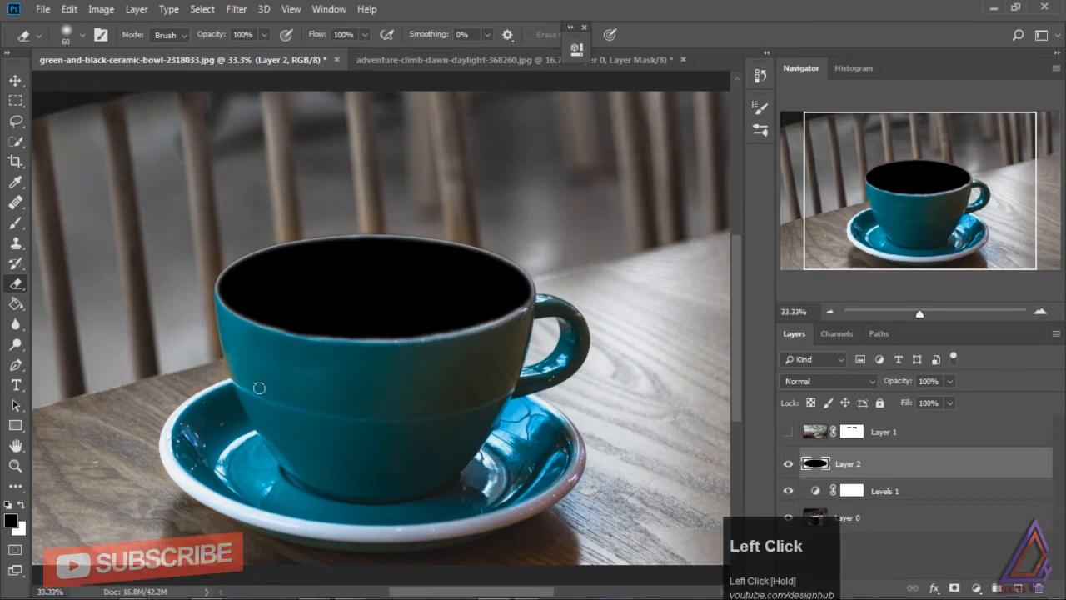
{"action": "left_click_drag", "start_coordinate": [259, 388], "coordinate": [405, 347]}
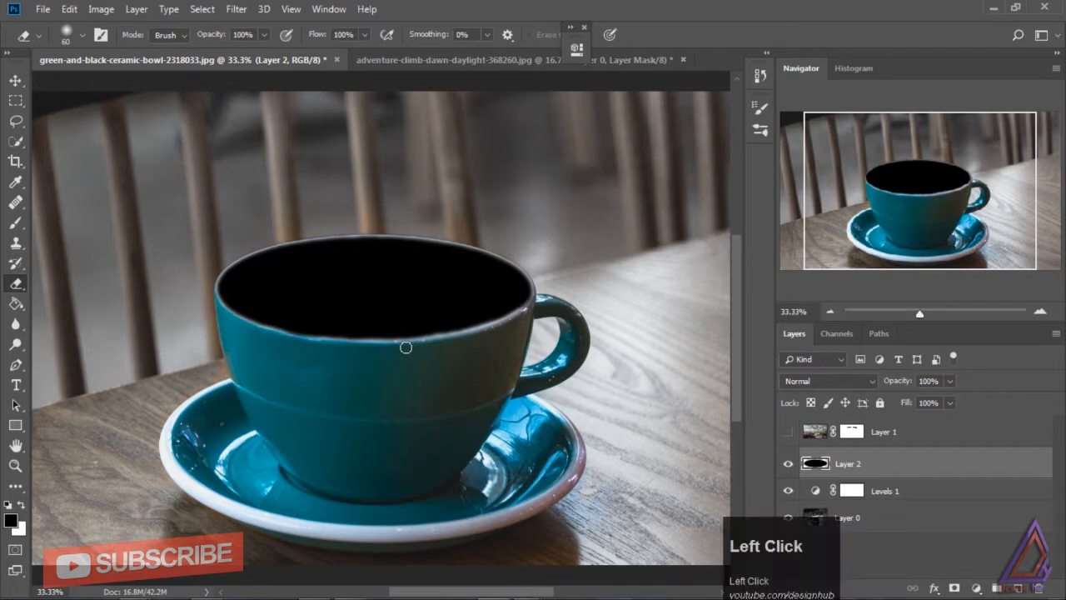
- Show the landscape layer again and clip it to the black ellipse layer with a clipping mask
{"action": "left_click", "coordinate": [788, 431]}
{"action": "left_click", "coordinate": [824, 438]}
{"action": "right_click", "coordinate": [931, 435]}
{"action": "left_click", "coordinate": [825, 281]}
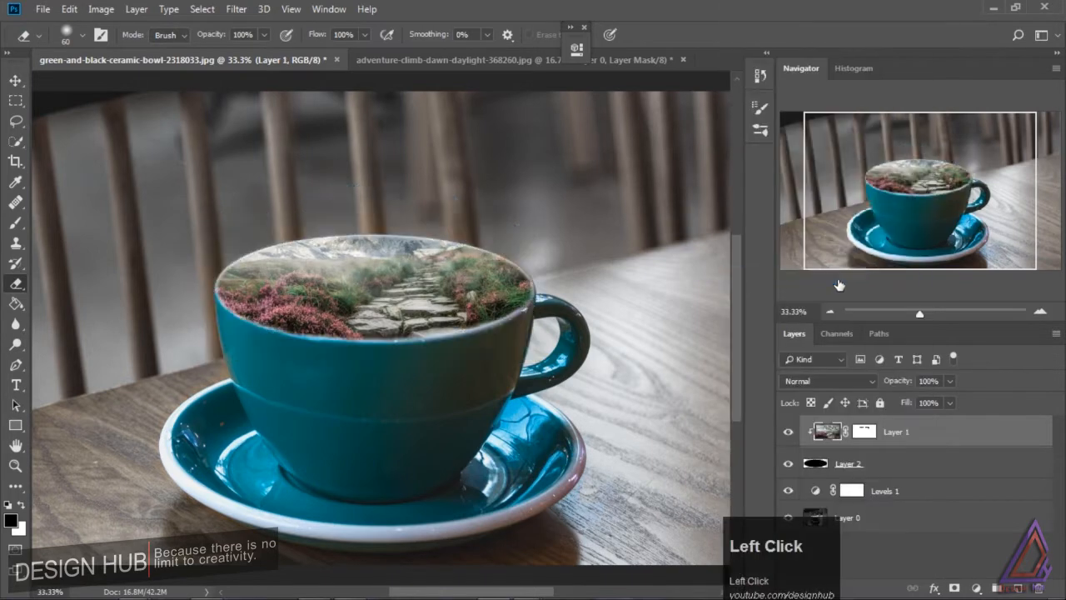
- Duplicate the clipped landscape layer and release the copy from its clipping mask
{"action": "left_click_drag", "start_coordinate": [970, 433], "coordinate": [1017, 588]}
{"action": "right_click", "coordinate": [958, 434]}
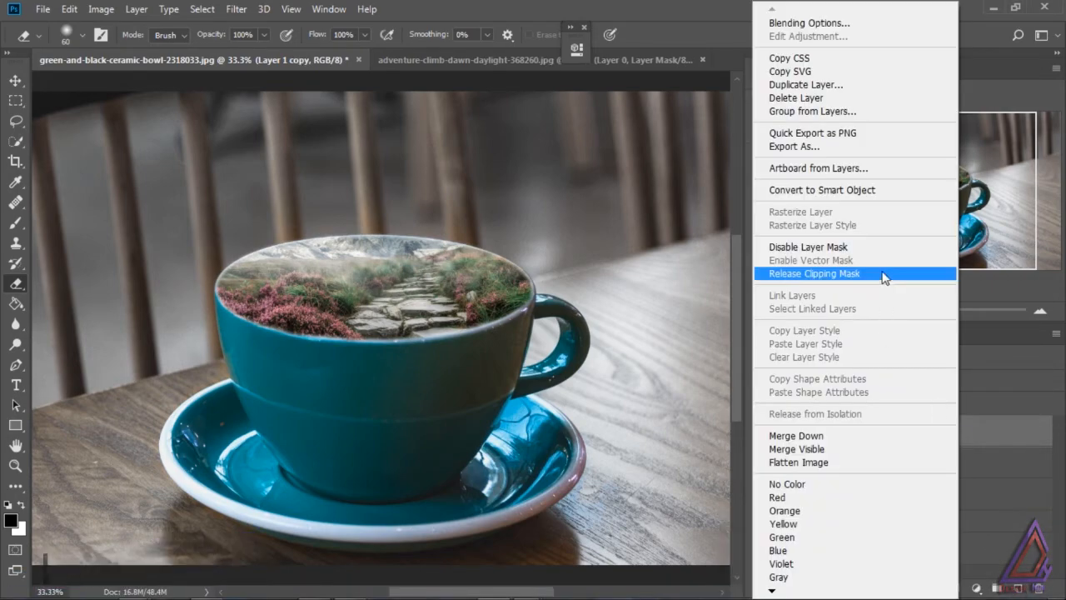
{"action": "left_click", "coordinate": [890, 276]}
{"action": "left_click_drag", "start_coordinate": [950, 382], "coordinate": [881, 389]}
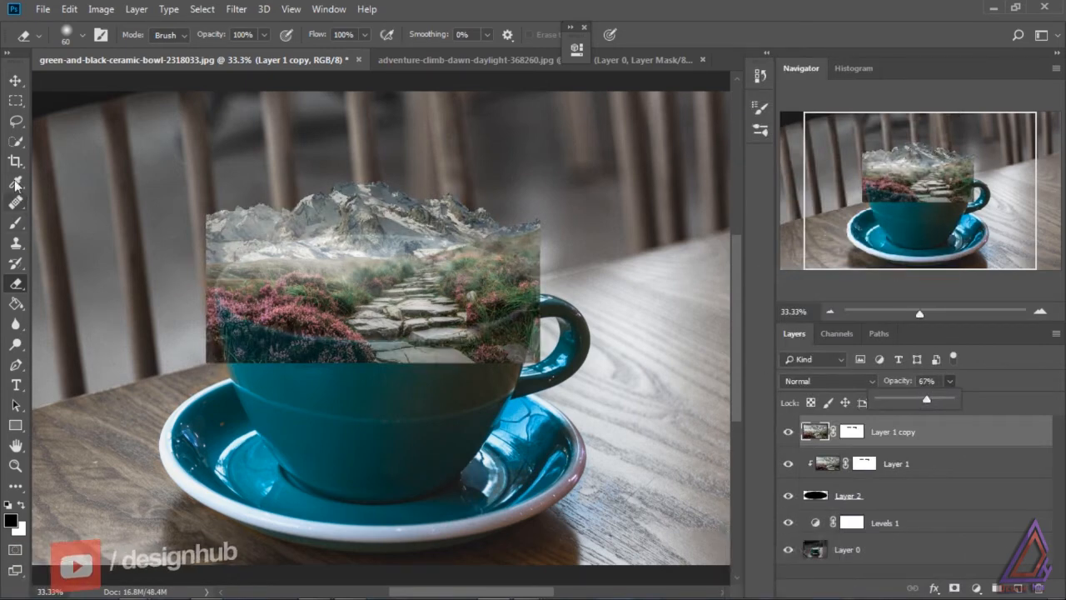
{"action": "left_click", "coordinate": [16, 221]}
{"action": "left_click", "coordinate": [75, 236]}
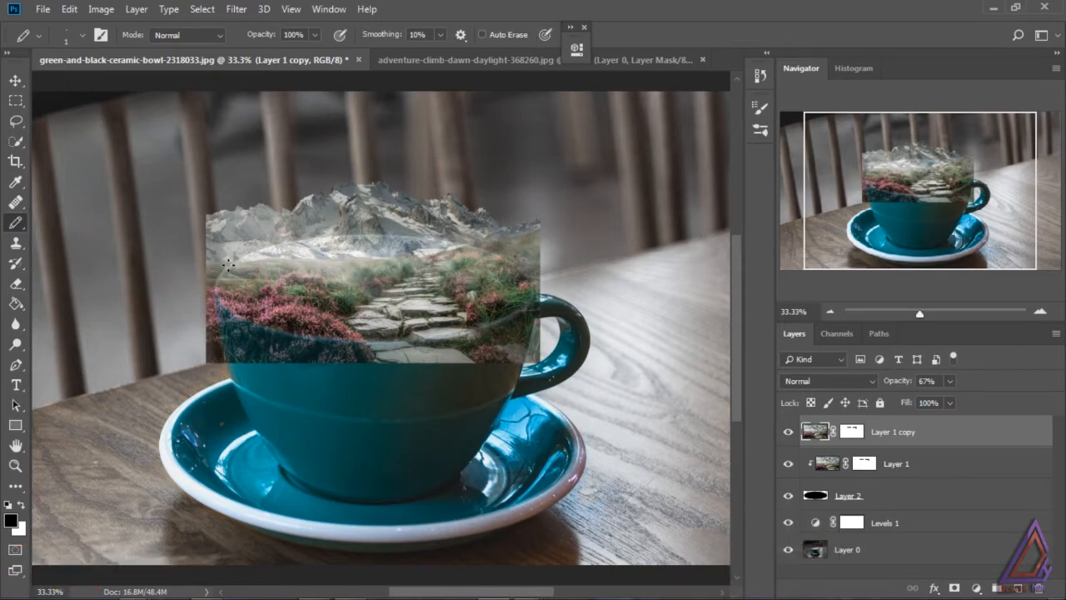
{"action": "left_click_drag", "start_coordinate": [225, 271], "coordinate": [226, 263]}
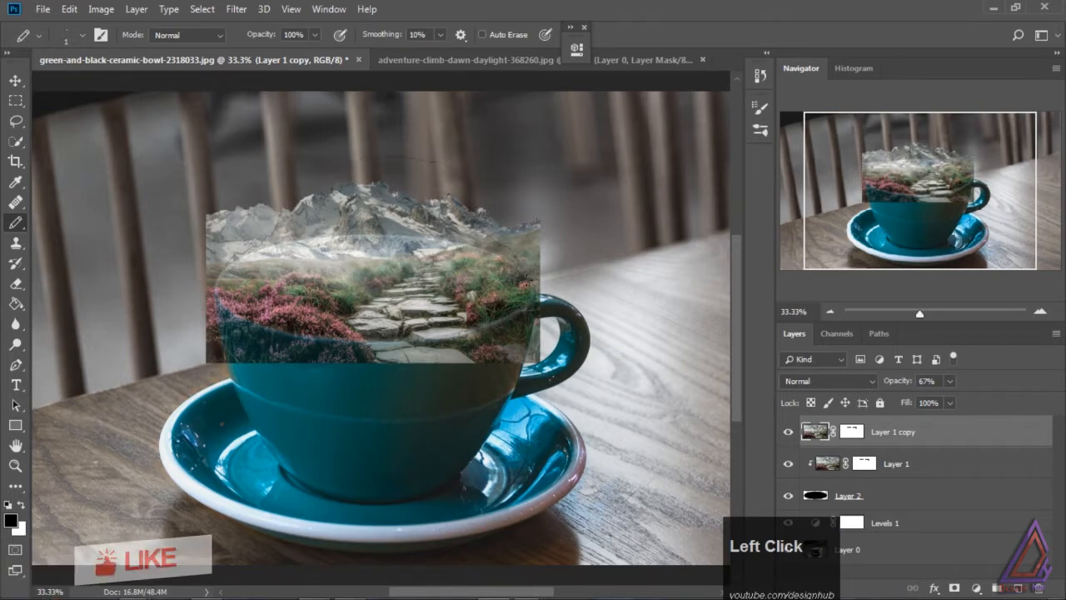
{"action": "left_click", "coordinate": [223, 266]}
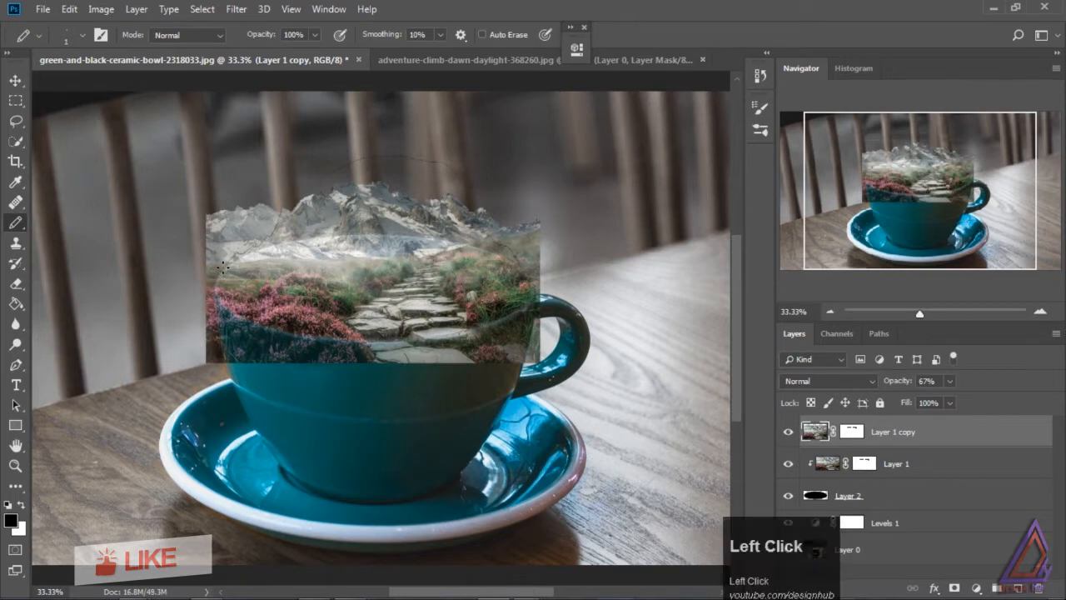
{"action": "left_click", "coordinate": [15, 80]}
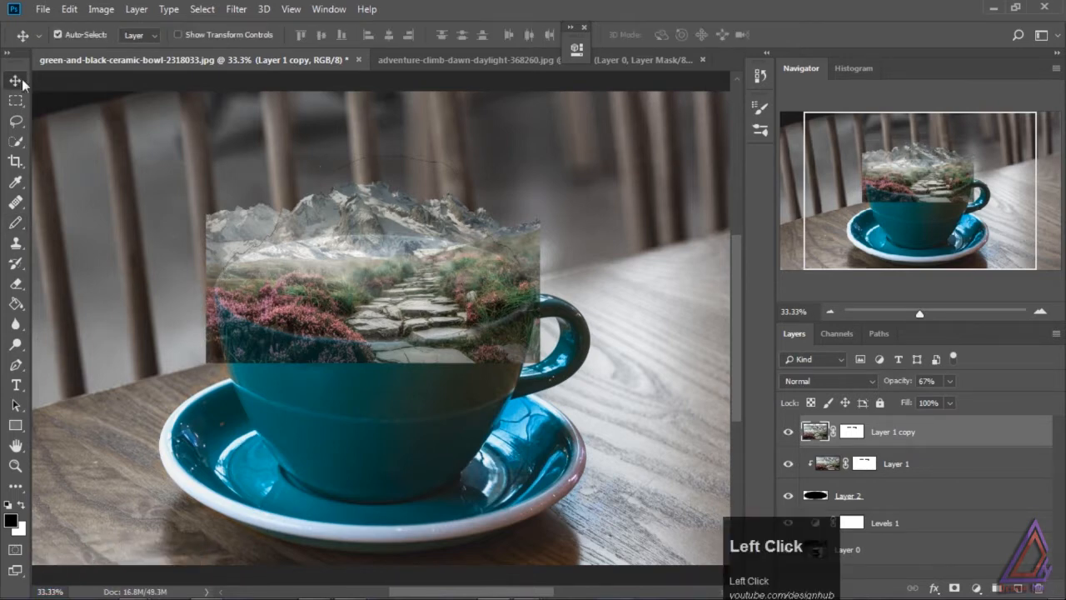
{"action": "left_click", "coordinate": [406, 155]}
{"action": "right_click", "coordinate": [407, 161]}
{"action": "left_click", "coordinate": [423, 185]}
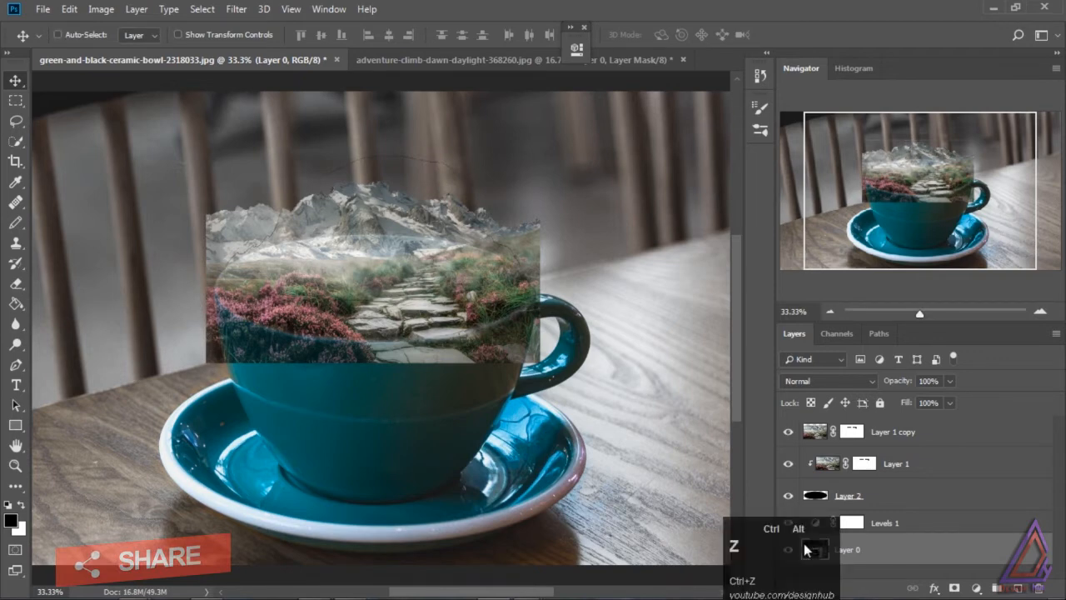
{"action": "key", "text": "ctrl+alt+z"}
- Select the landscape copy layer and lower its opacity to 51%
{"action": "left_click", "coordinate": [901, 433]}
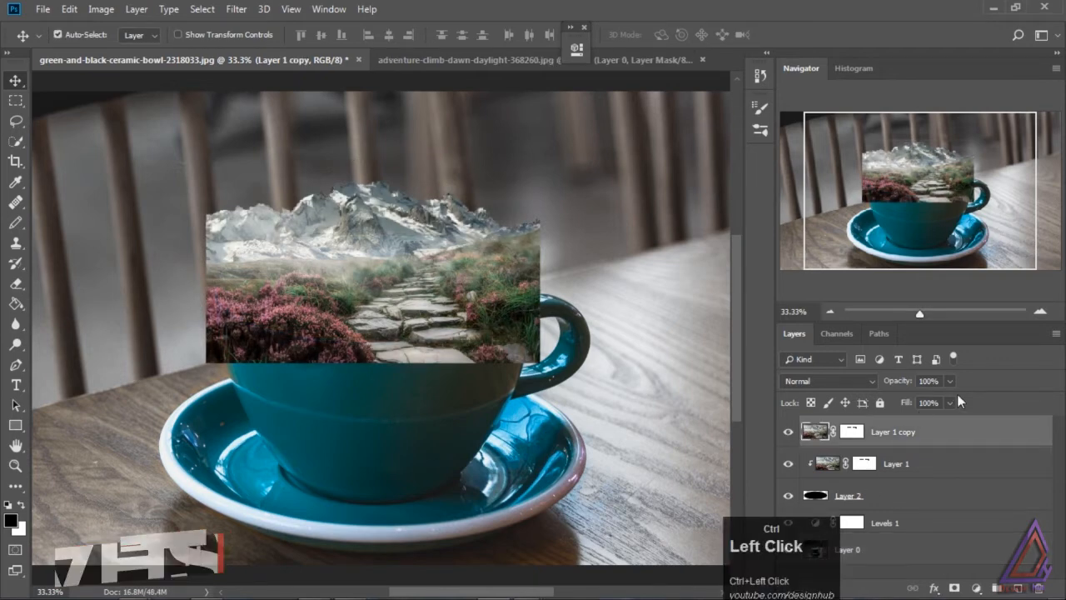
{"action": "left_click", "coordinate": [951, 382]}
{"action": "left_click_drag", "start_coordinate": [955, 398], "coordinate": [915, 399]}
- Start a Pen path at the cup's left rim and trace it up the left side of the mountains
{"action": "left_click", "coordinate": [15, 368]}
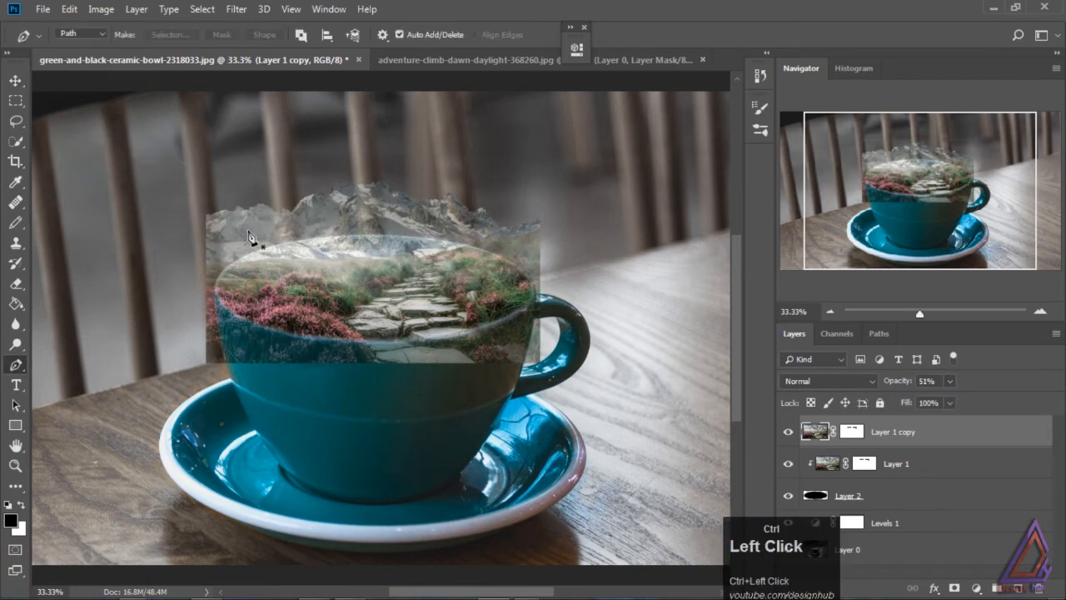
{"action": "left_click", "coordinate": [218, 277]}
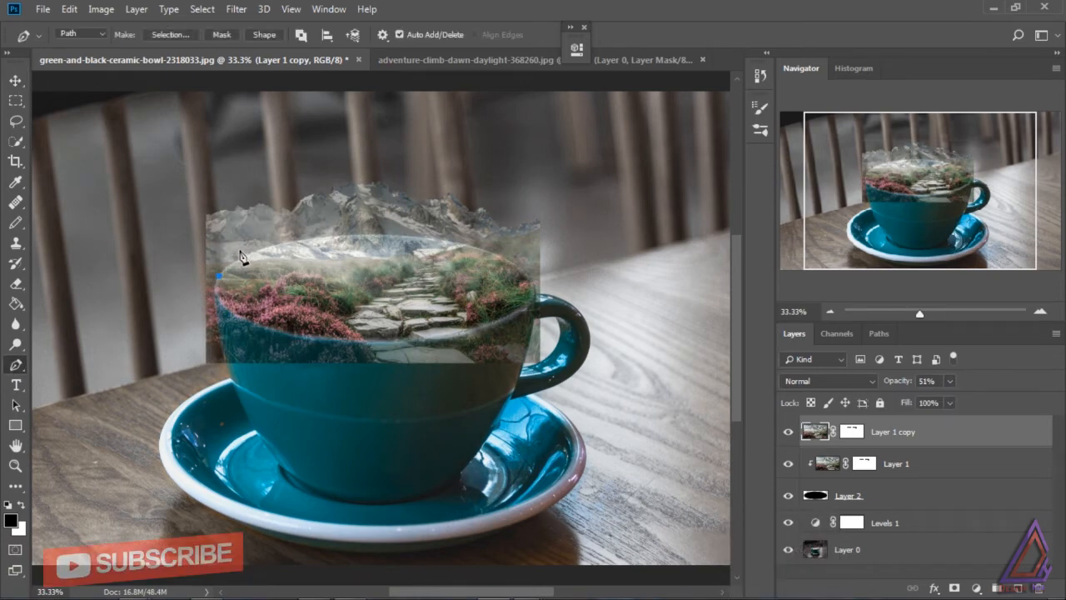
{"action": "left_click", "coordinate": [238, 249]}
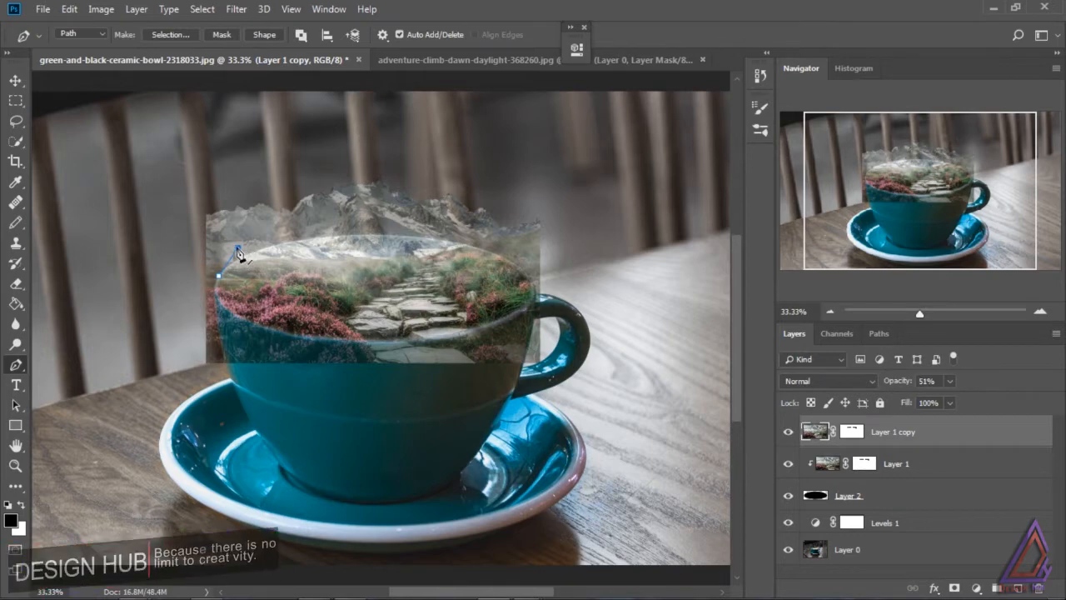
{"action": "key", "text": "ctrl+plus"}
{"action": "left_click", "coordinate": [100, 174]}
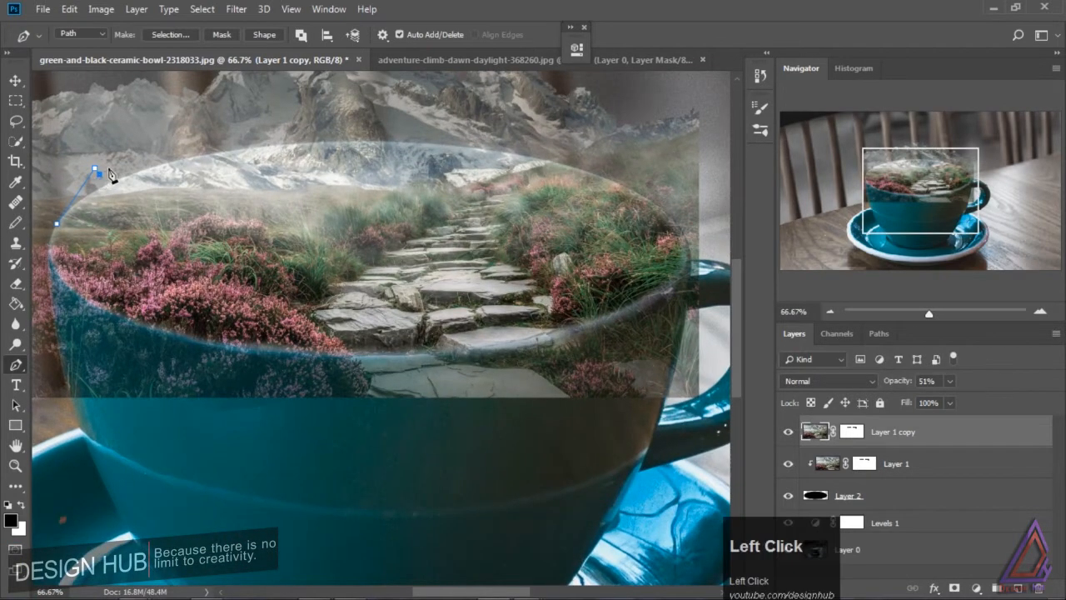
{"action": "left_click", "coordinate": [123, 146]}
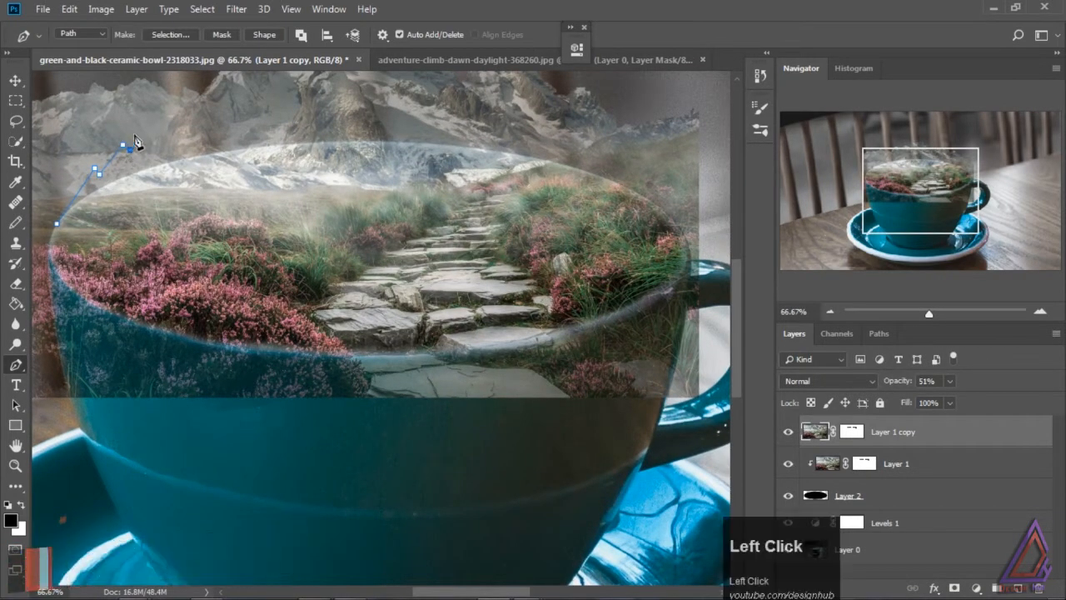
{"action": "left_click", "coordinate": [158, 89]}
{"action": "left_click", "coordinate": [179, 81]}
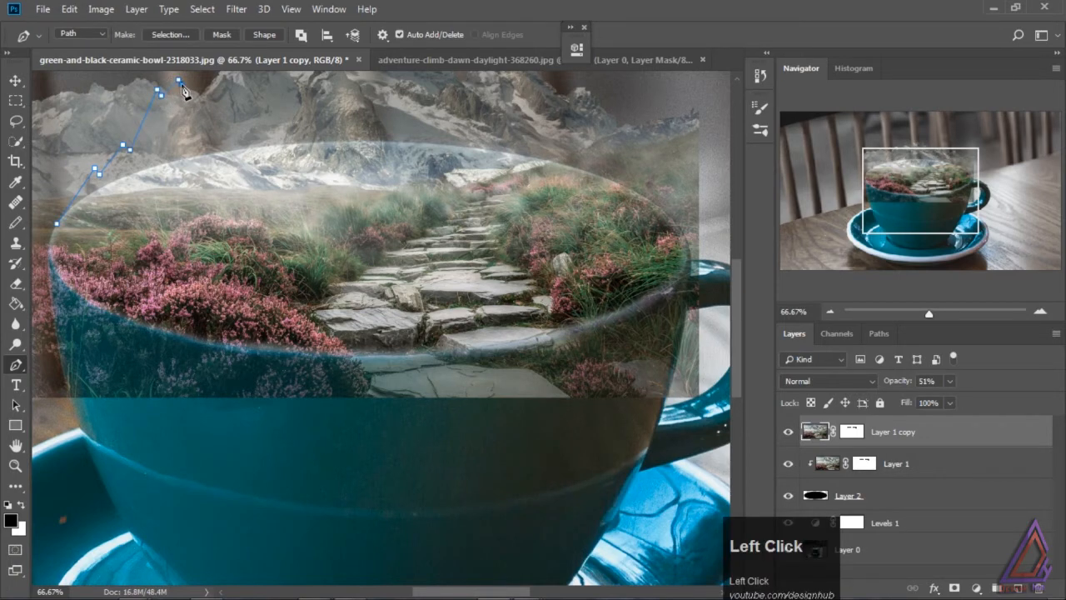
{"action": "left_click", "coordinate": [200, 80]}
- Extend the path in a wide arc above the peaks to beyond the mountains' right shoulder
{"action": "scroll", "coordinate": [293, 157], "scroll_direction": "up", "scroll_amount": 2}
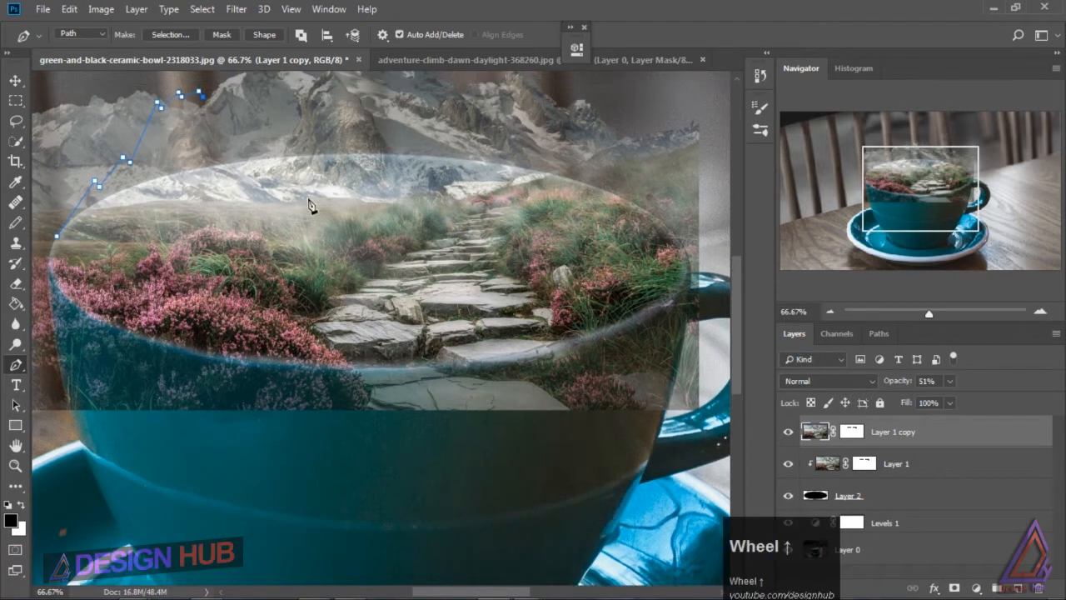
{"action": "scroll", "coordinate": [304, 146], "scroll_direction": "up", "scroll_amount": 2}
{"action": "left_click", "coordinate": [286, 116]}
{"action": "left_click", "coordinate": [404, 100]}
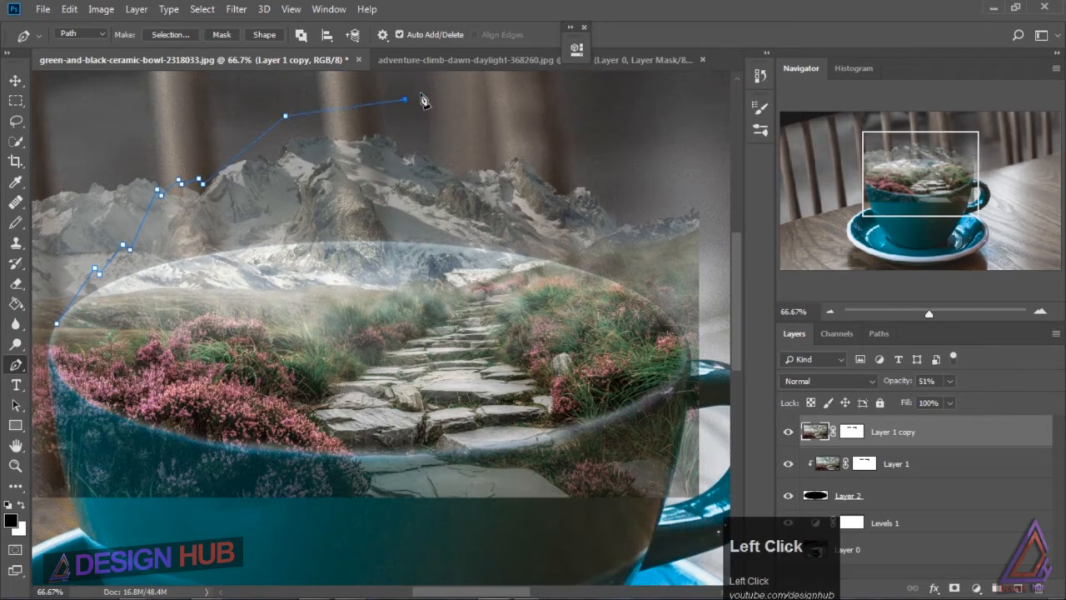
{"action": "left_click", "coordinate": [591, 129]}
{"action": "left_click", "coordinate": [626, 152]}
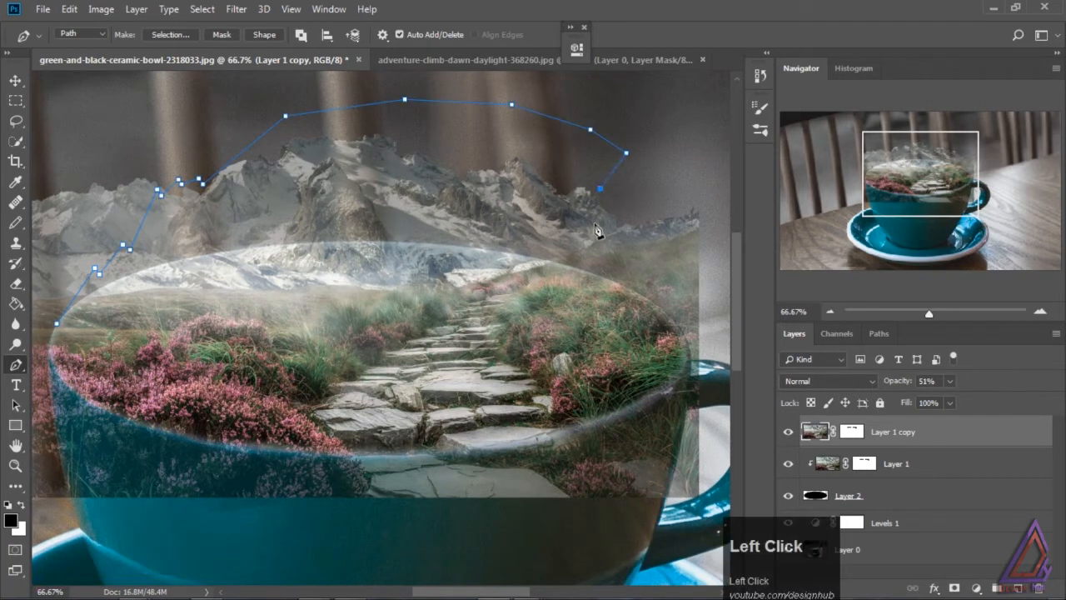
- Trace the path jaggedly down the right slope to the cup rim and close it across the landscape inside the cup
{"action": "left_click", "coordinate": [600, 208]}
{"action": "left_click", "coordinate": [607, 222]}
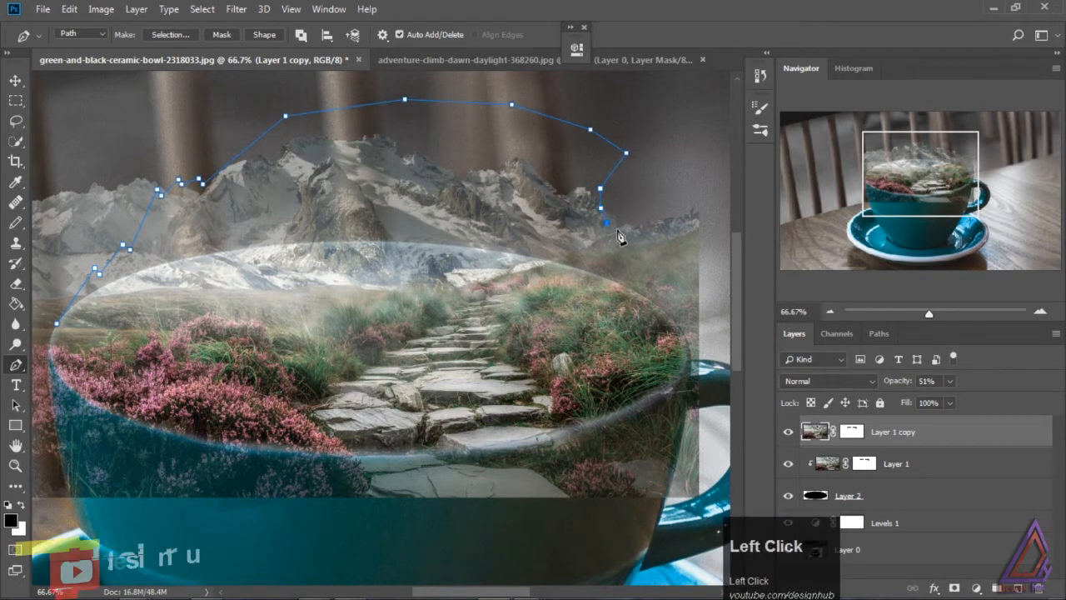
{"action": "left_click", "coordinate": [620, 220]}
{"action": "left_click", "coordinate": [626, 248]}
{"action": "left_click", "coordinate": [636, 242]}
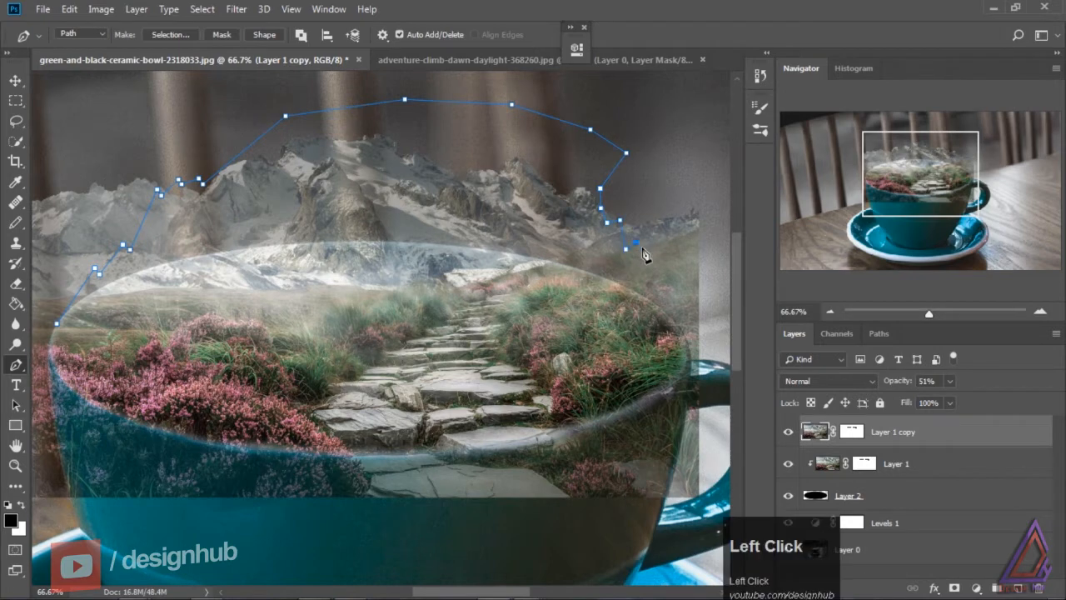
{"action": "left_click", "coordinate": [648, 263]}
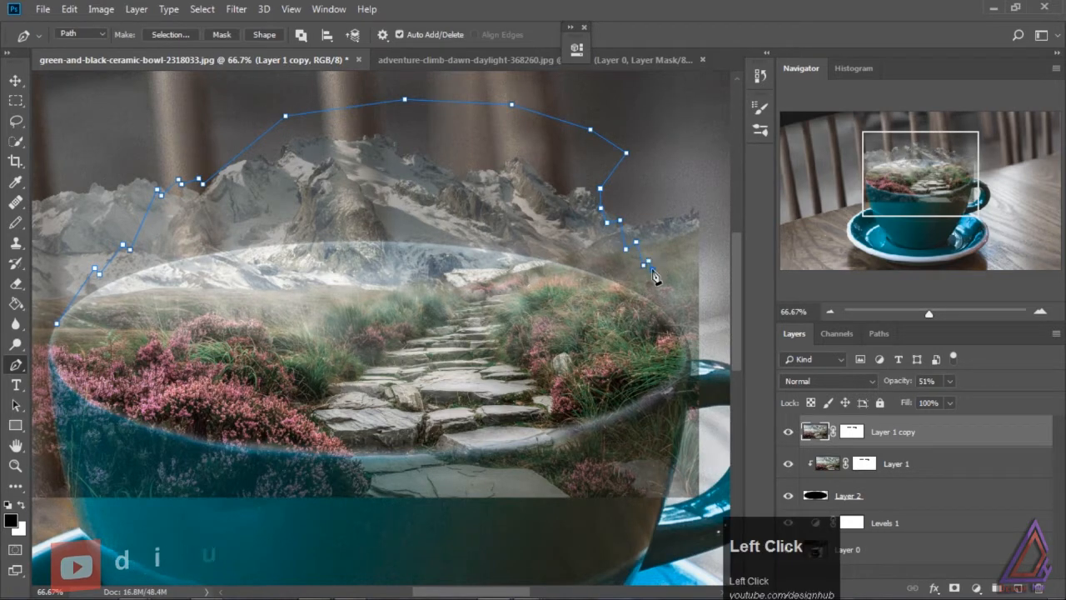
{"action": "left_click", "coordinate": [684, 342]}
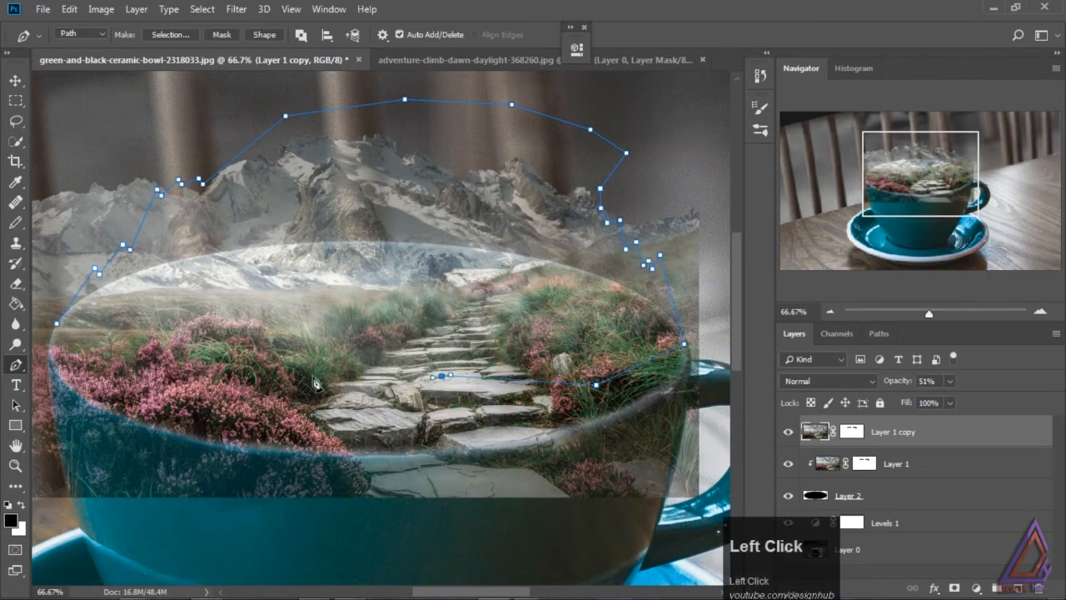
- Convert the closed path into a selection
{"action": "right_click", "coordinate": [298, 289]}
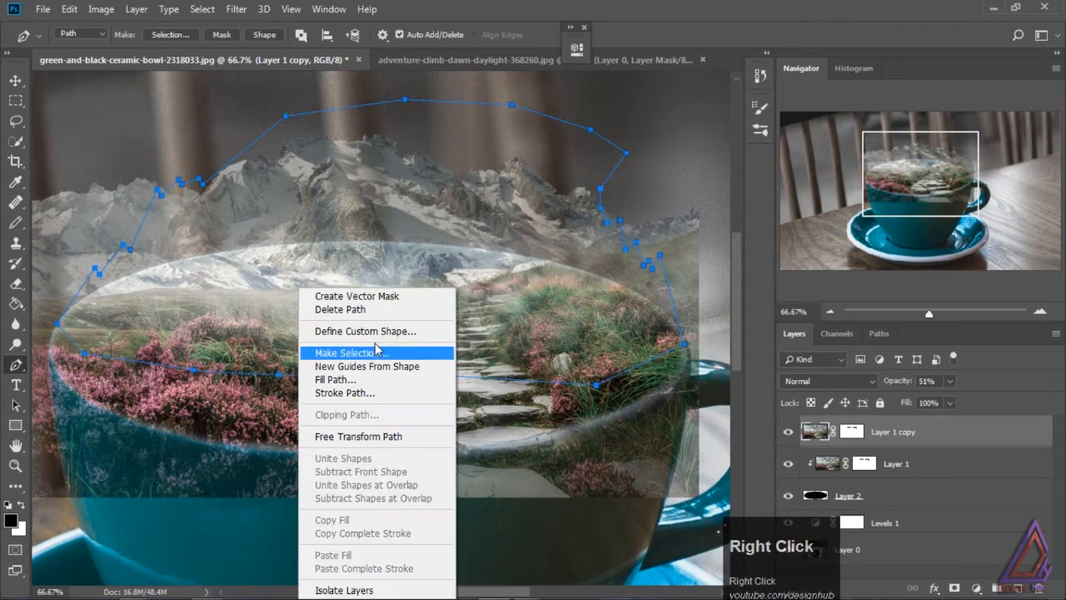
{"action": "left_click", "coordinate": [374, 358]}
{"action": "left_click", "coordinate": [608, 149]}
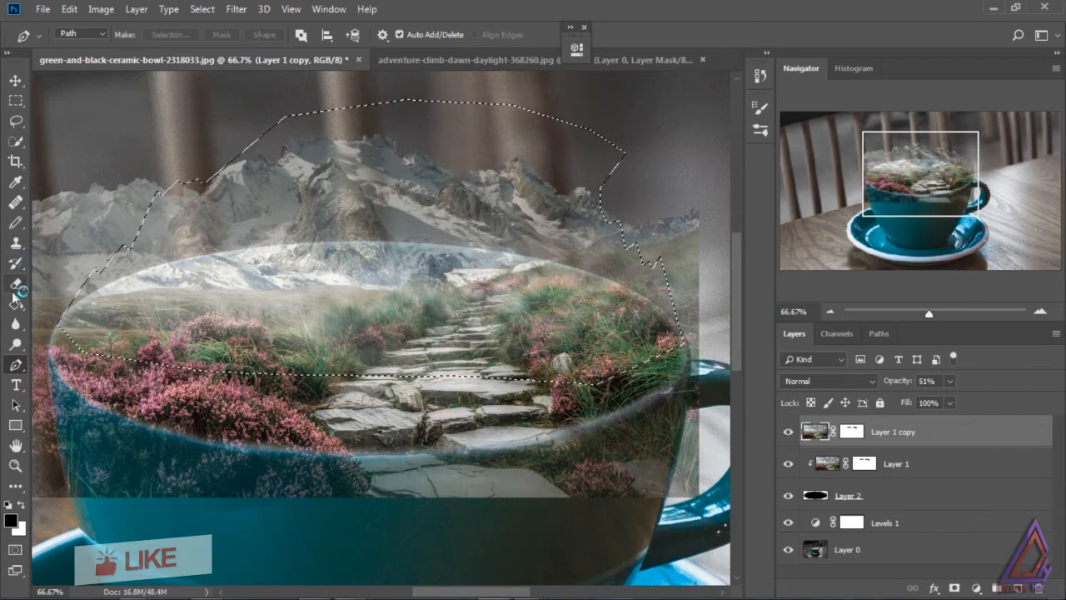
- Invert the selection and switch to the Brush tool with black as the foreground colour
{"action": "left_click", "coordinate": [15, 223]}
{"action": "left_click", "coordinate": [75, 213]}
{"action": "key", "text": "x"}
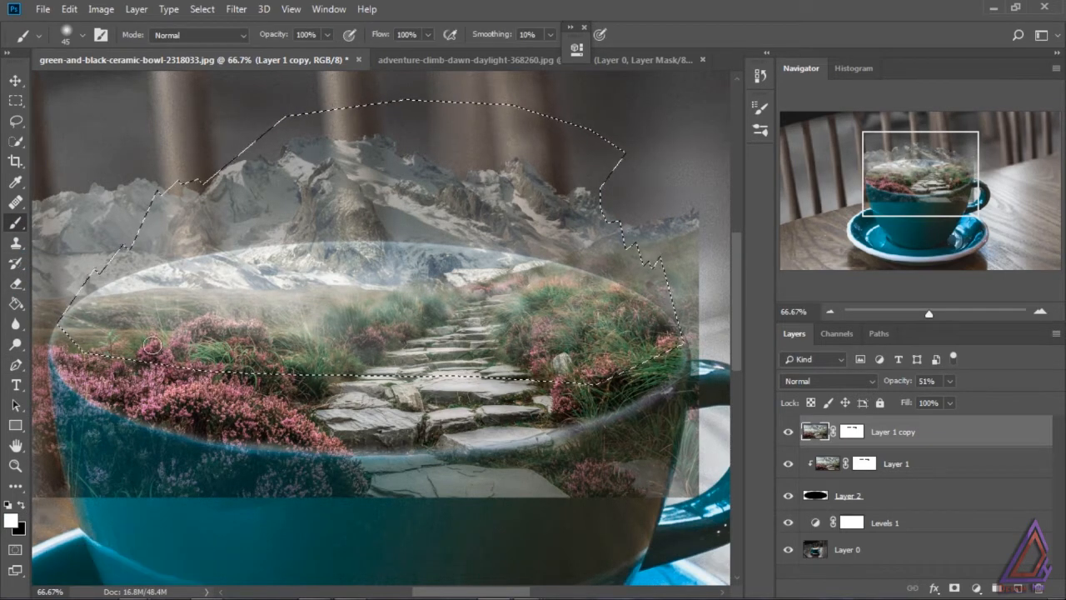
{"action": "left_click_drag", "start_coordinate": [515, 596], "coordinate": [496, 597]}
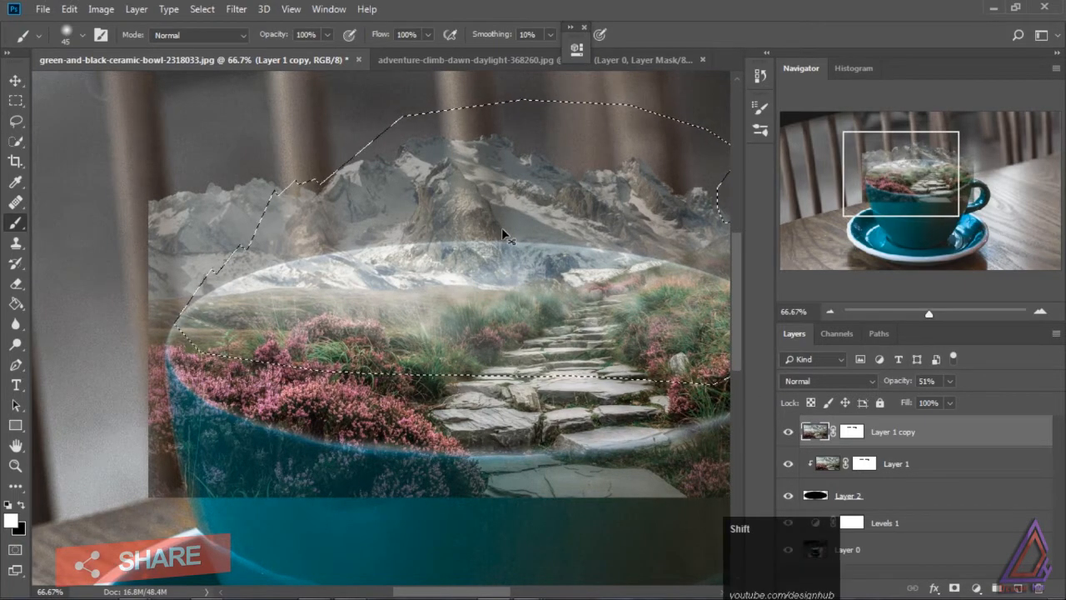
{"action": "key", "text": "ctrl+shift+i"}
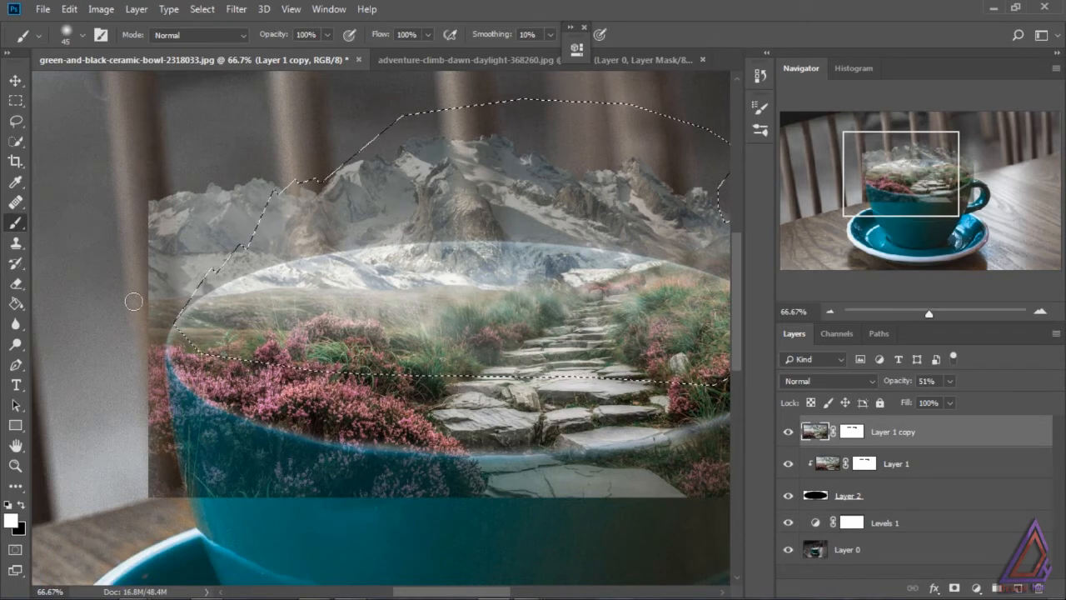
{"action": "left_click", "coordinate": [21, 505]}
- Paint the landscape copy's layer mask black with a brush enlarged to 300 px, hiding everything outside the traced outline and over the cup's front
{"action": "left_click_drag", "start_coordinate": [218, 190], "coordinate": [200, 239]}
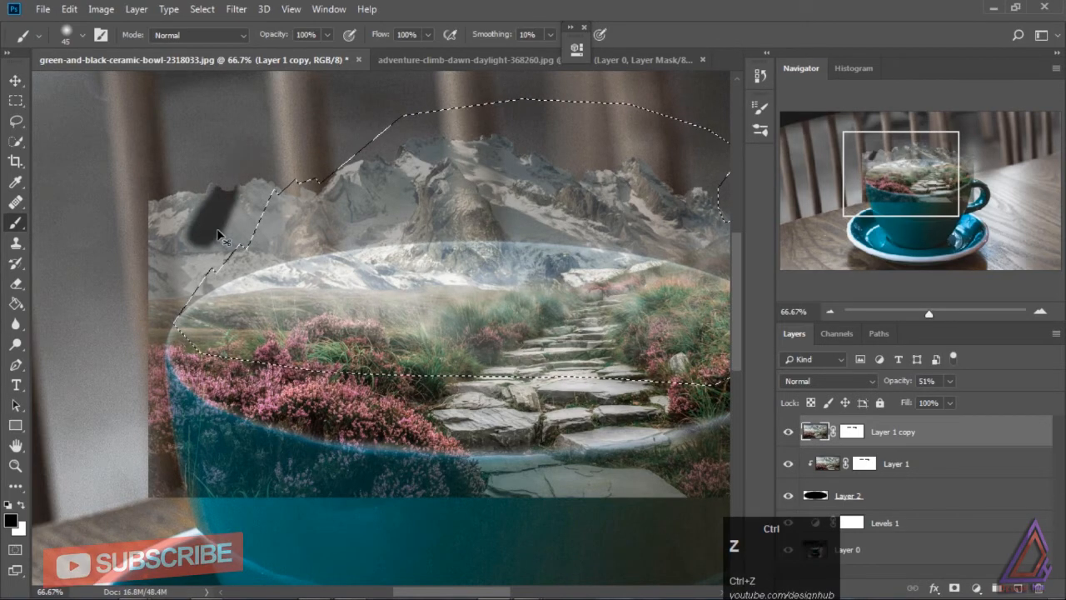
{"action": "key", "text": "ctrl+z"}
{"action": "left_click", "coordinate": [851, 432]}
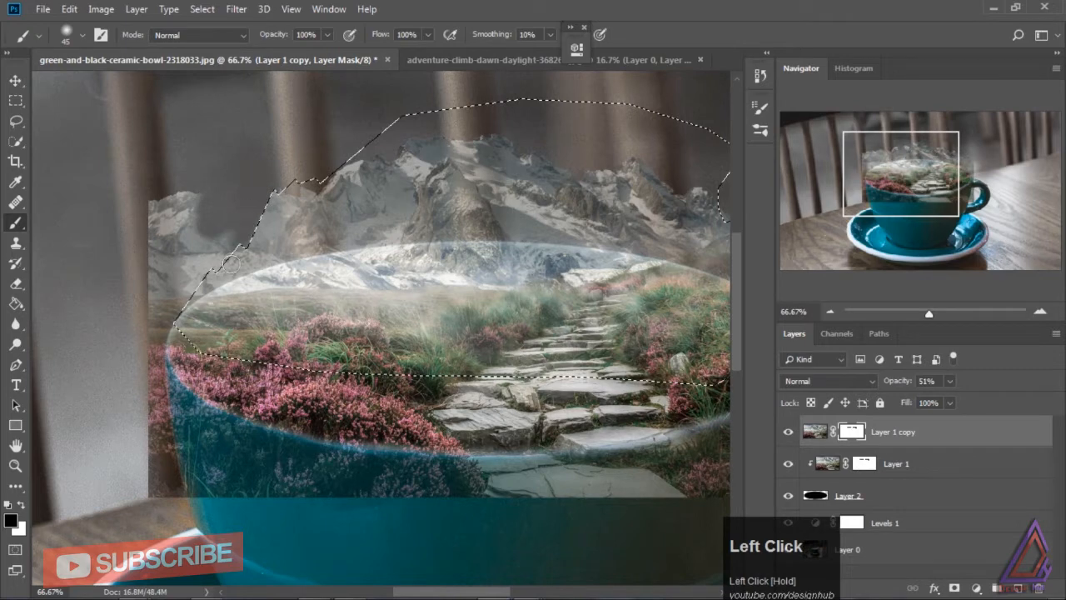
{"action": "mouse_move", "coordinate": [173, 219]}
{"action": "left_mouse_down"}
{"action": "mouse_move", "coordinate": [176, 185]}
{"action": "mouse_move", "coordinate": [154, 260]}
{"action": "mouse_move", "coordinate": [156, 385]}
{"action": "left_mouse_up"}
{"action": "mouse_move", "coordinate": [179, 437]}
{"action": "left_mouse_down"}
{"action": "mouse_move", "coordinate": [266, 433]}
{"action": "mouse_move", "coordinate": [616, 466]}
{"action": "left_mouse_up"}
{"action": "left_click_drag", "start_coordinate": [464, 592], "coordinate": [507, 592]}
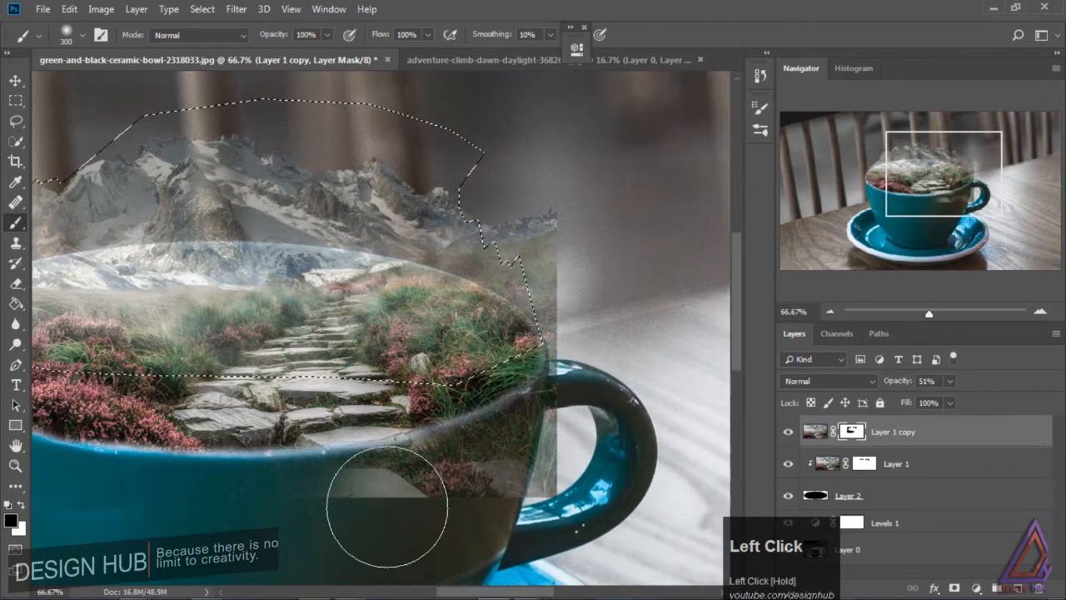
{"action": "mouse_move", "coordinate": [385, 507]}
{"action": "left_mouse_down"}
{"action": "mouse_move", "coordinate": [488, 428]}
{"action": "mouse_move", "coordinate": [551, 281]}
{"action": "left_mouse_up"}
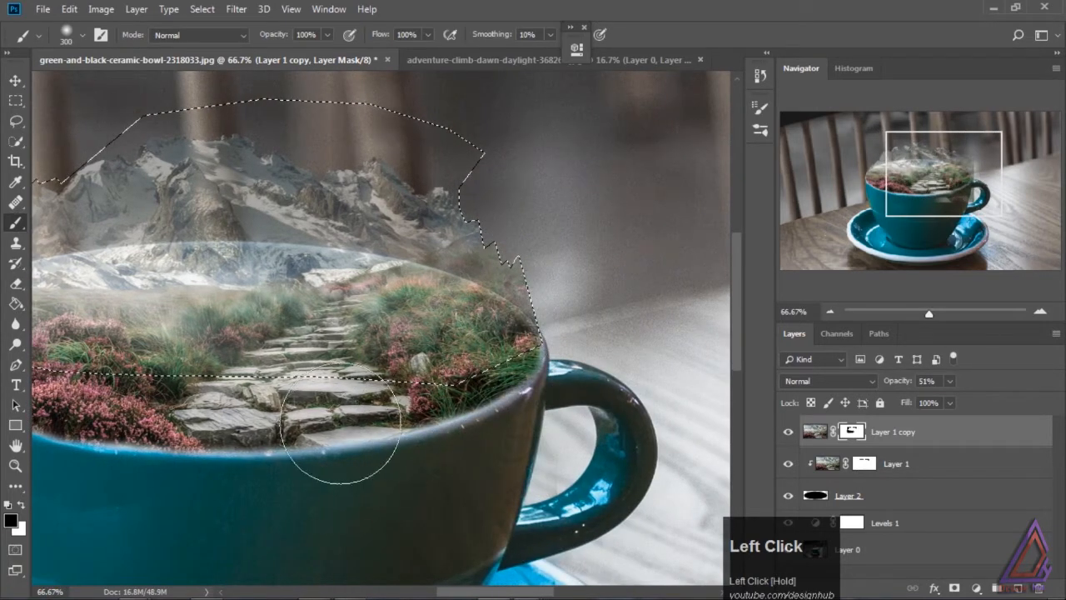
- Set the landscape copy's opacity to 100% and clear the selection
{"action": "left_click", "coordinate": [950, 380]}
{"action": "left_click_drag", "start_coordinate": [949, 398], "coordinate": [1018, 399]}
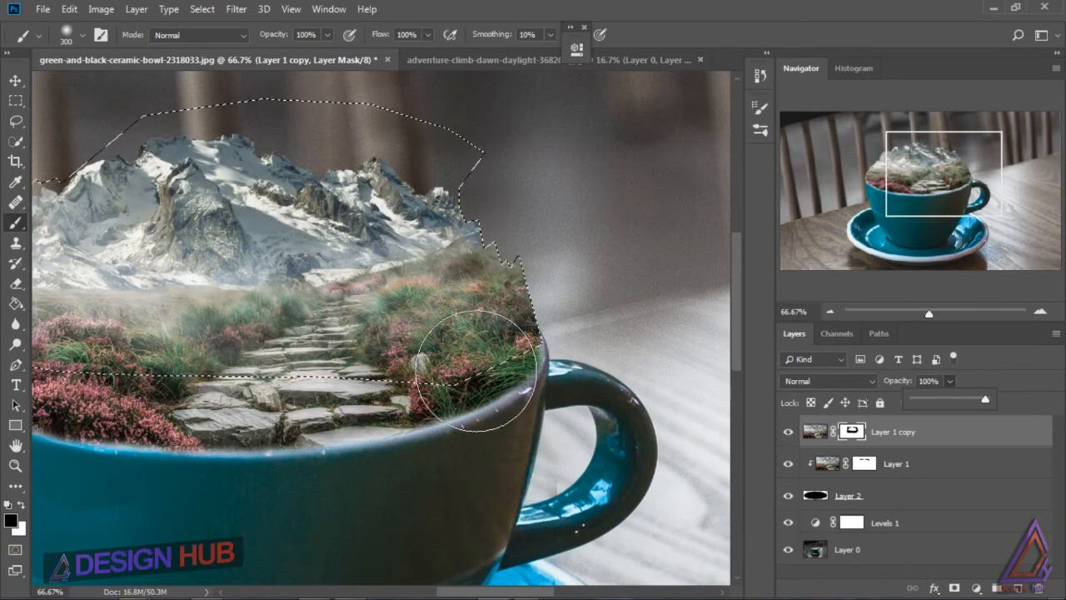
{"action": "key", "text": "ctrl+0"}
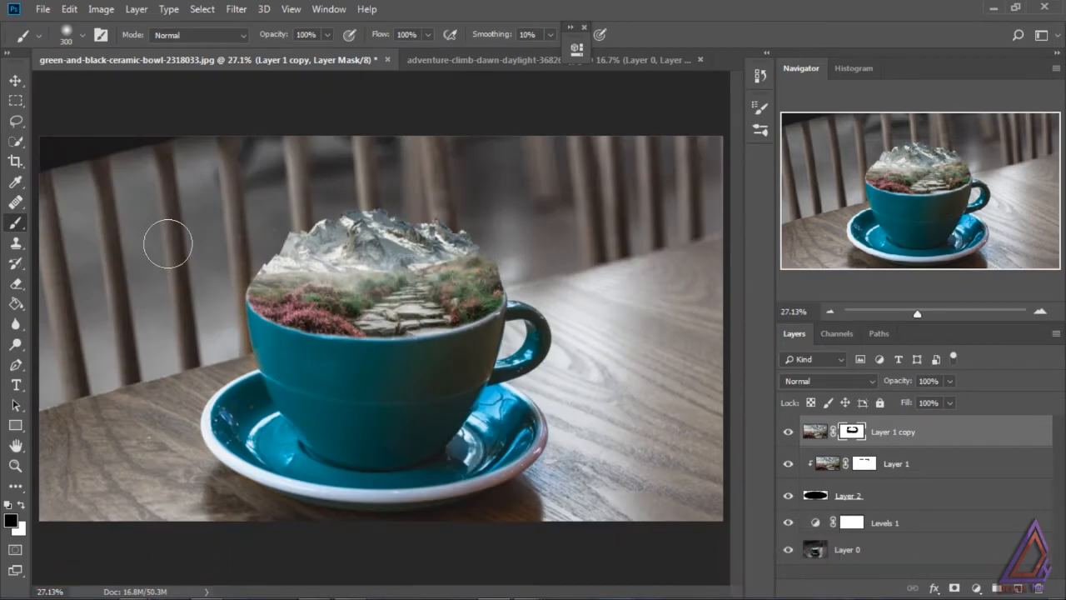
- Reshape the landscape copy's mask along the outline above the cup's right rim with a 10 px brush, alternating black and white
{"action": "key", "text": "ctrl+plus"}
{"action": "key", "text": "ctrl+plus"}
{"action": "key", "text": "ctrl+plus"}
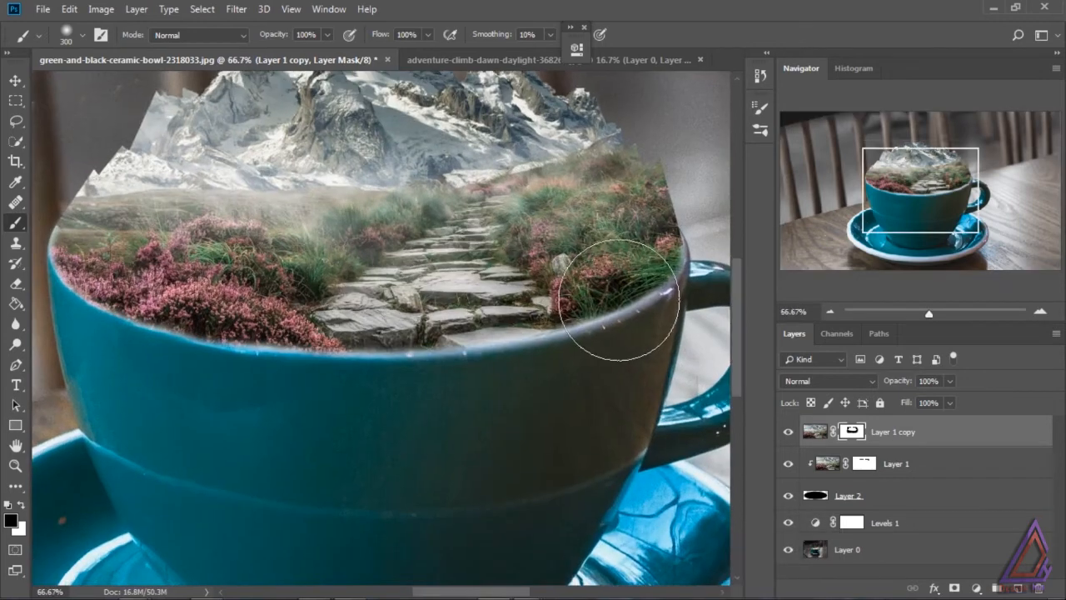
{"action": "key", "text": "bracketleft"}
{"action": "key", "text": "bracketleft"}
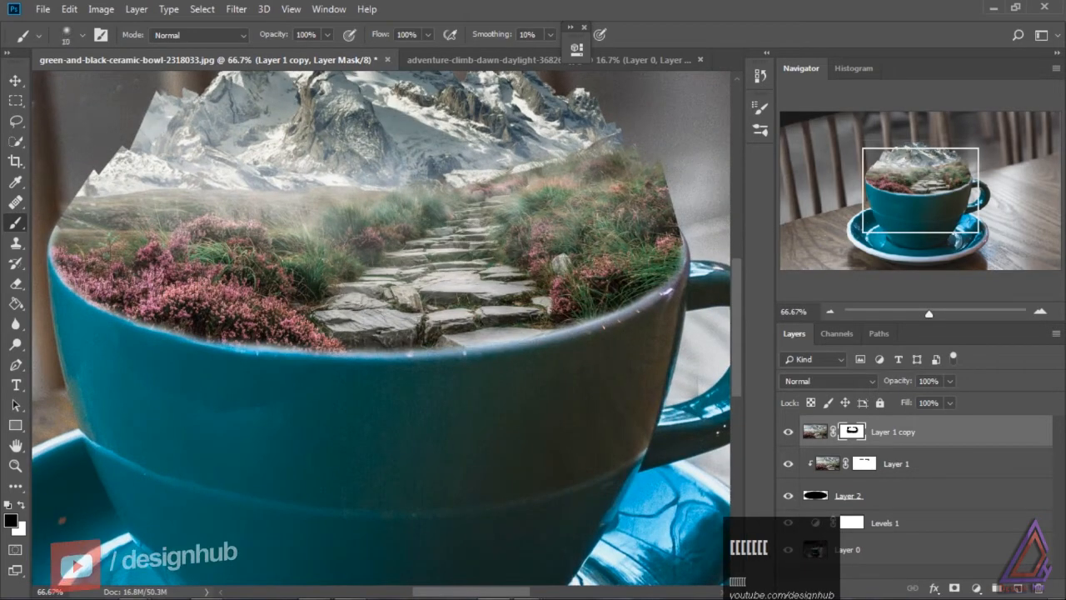
{"action": "left_click", "coordinate": [637, 146]}
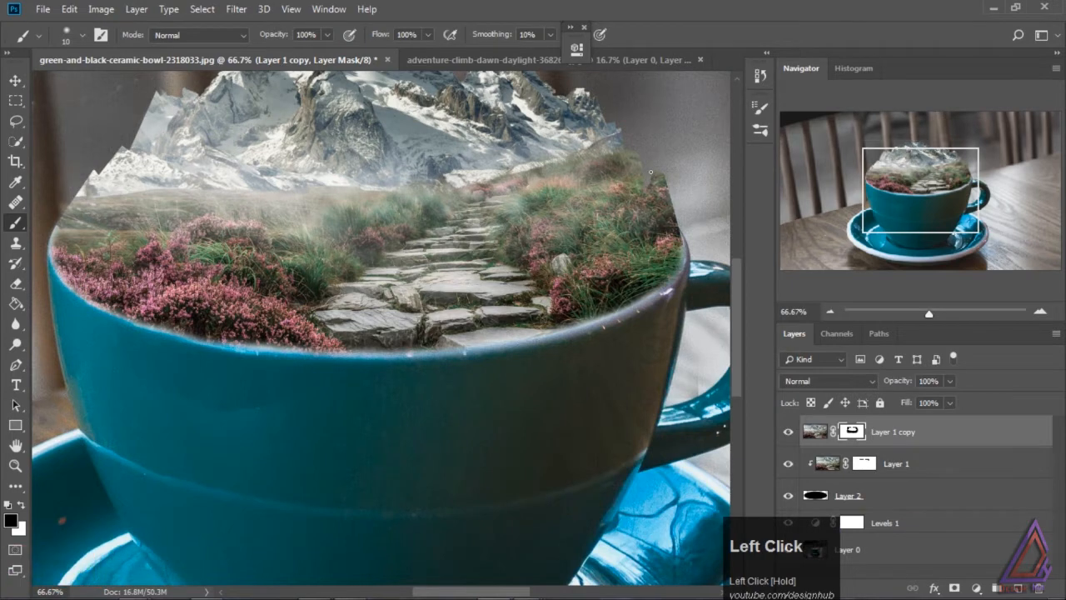
{"action": "left_click", "coordinate": [646, 178]}
{"action": "key", "text": "x"}
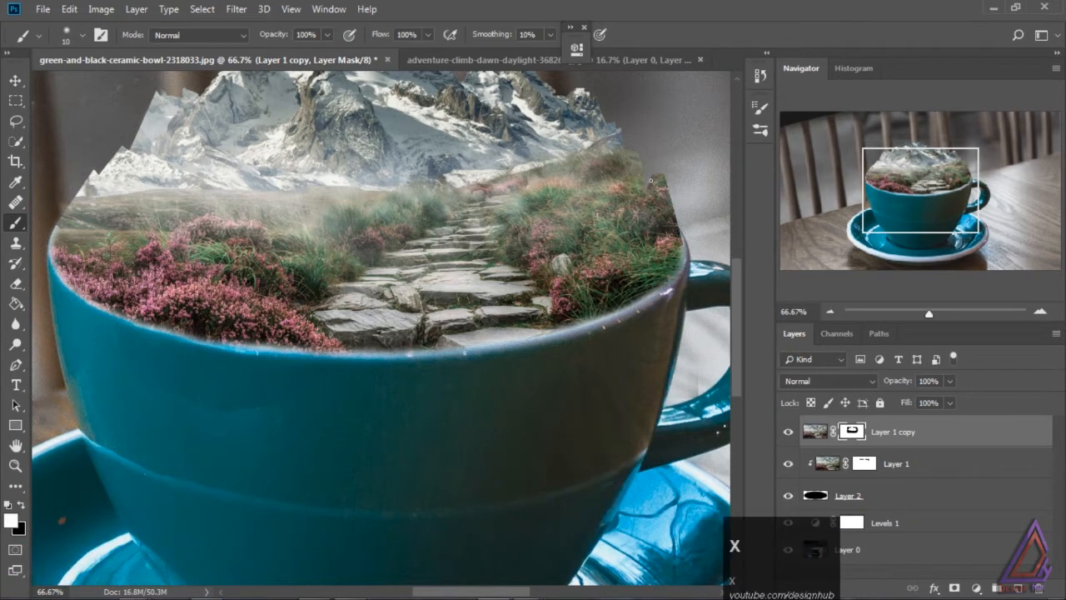
{"action": "left_click", "coordinate": [654, 192]}
{"action": "key", "text": "x"}
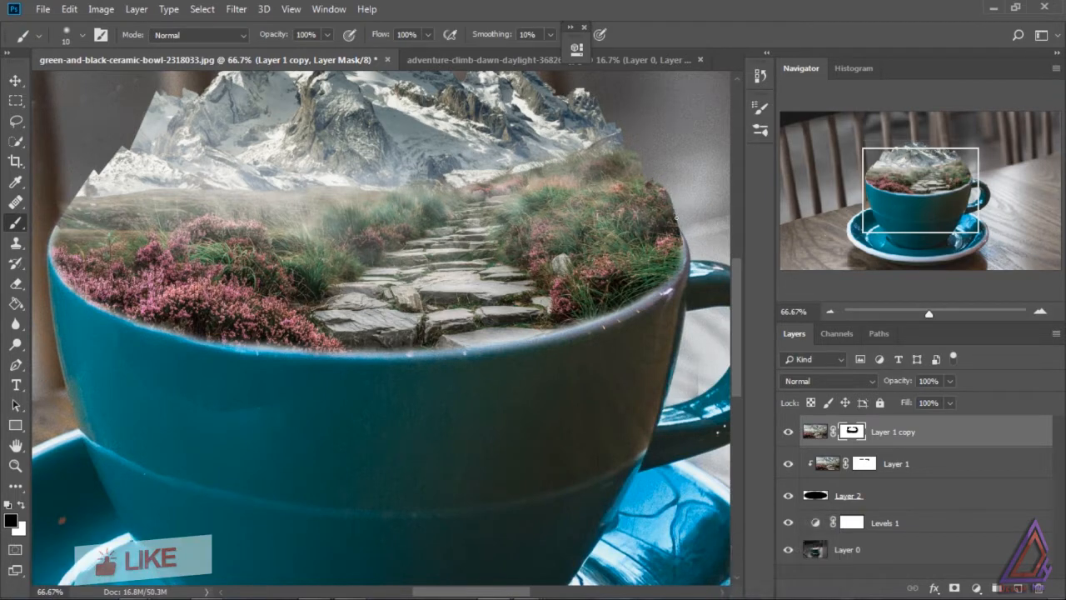
{"action": "key", "text": "x"}
{"action": "left_click", "coordinate": [672, 200]}
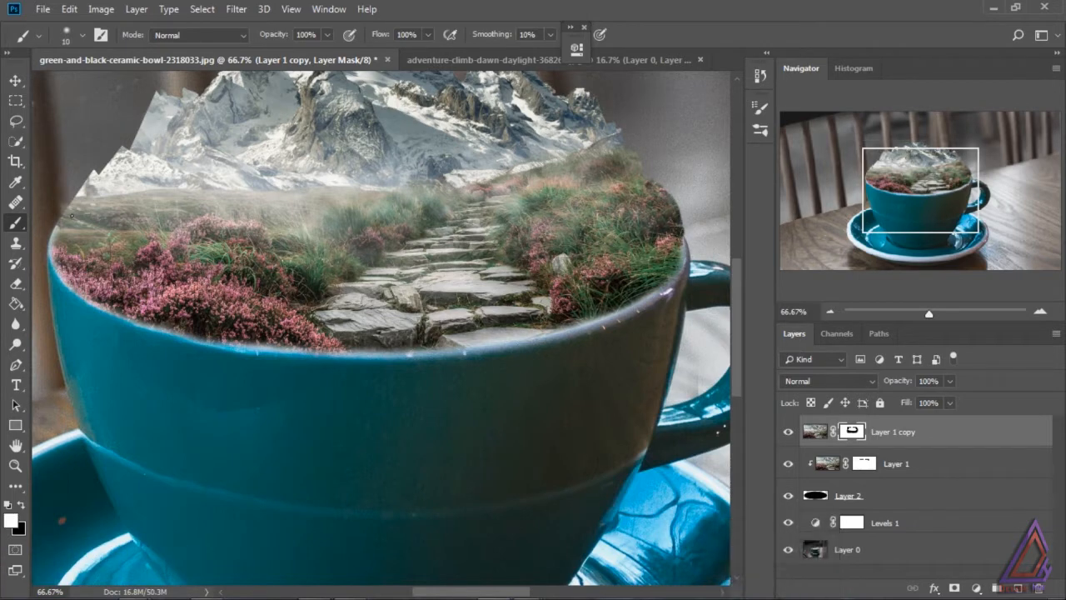
- Paint white on the landscape copy's mask along its left outline, restoring the hillside and mountain edge
{"action": "left_click", "coordinate": [62, 211]}
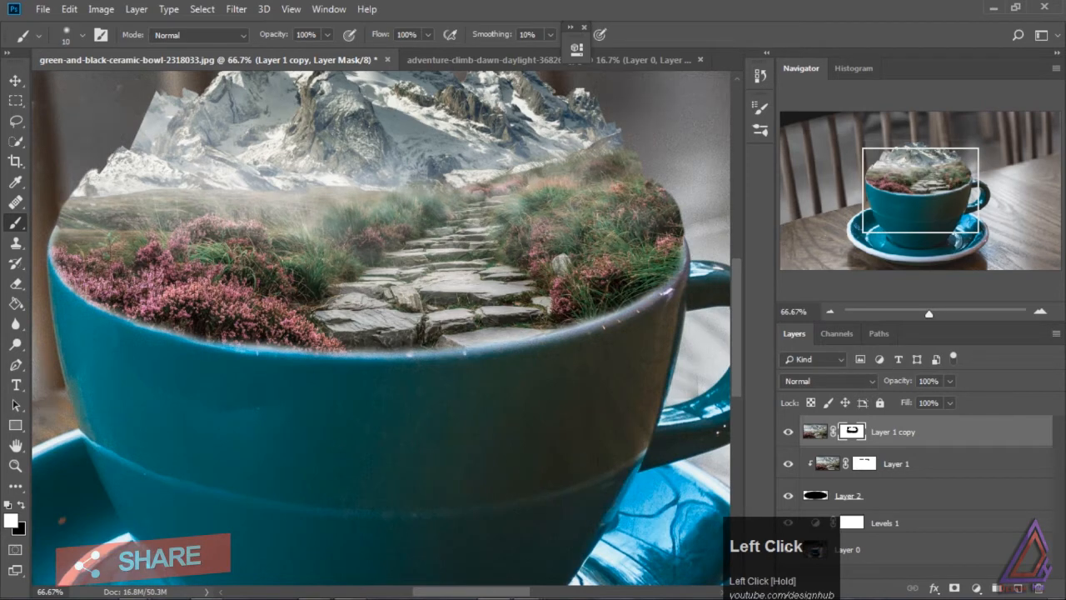
{"action": "left_click", "coordinate": [133, 146]}
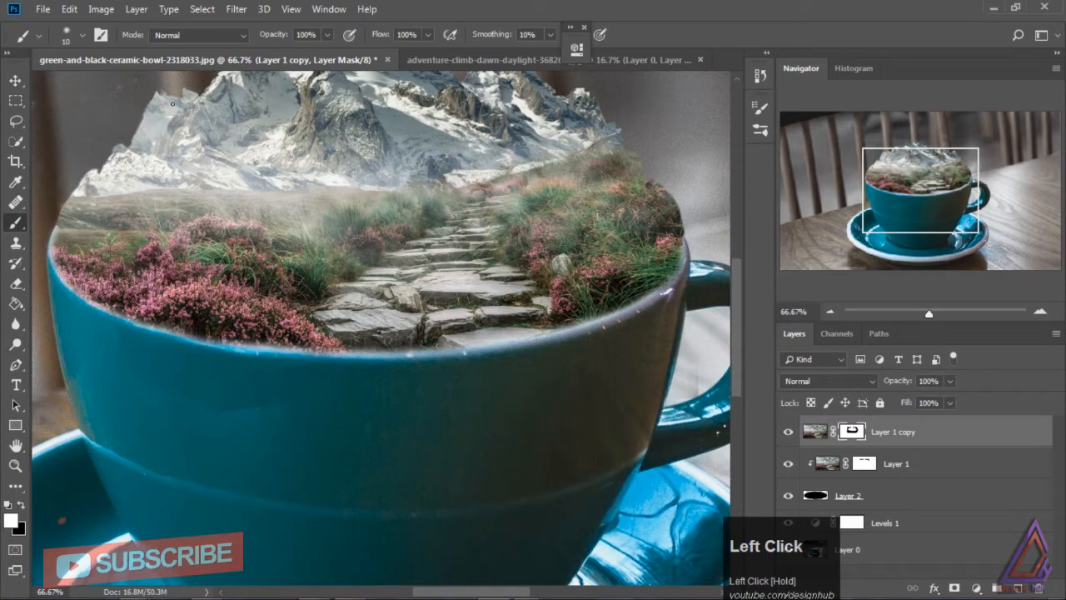
{"action": "key", "text": "ctrl+0"}
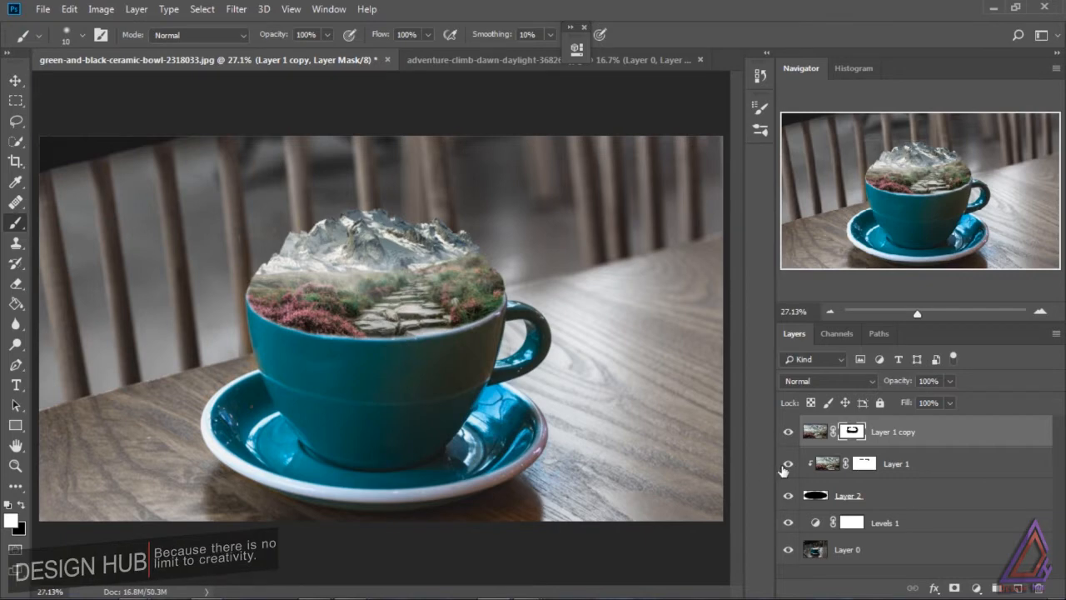
- Switch to the file explorer and open the pngs folder inside stock images
{"action": "mouse_move", "coordinate": [576, 597]}
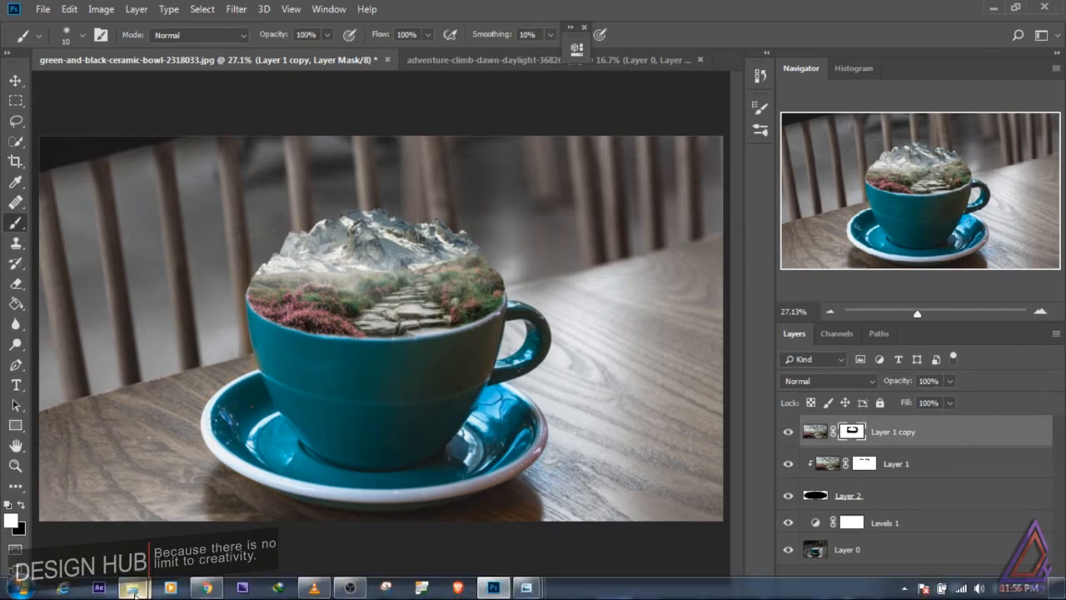
{"action": "mouse_move", "coordinate": [134, 592]}
{"action": "left_click", "coordinate": [98, 510]}
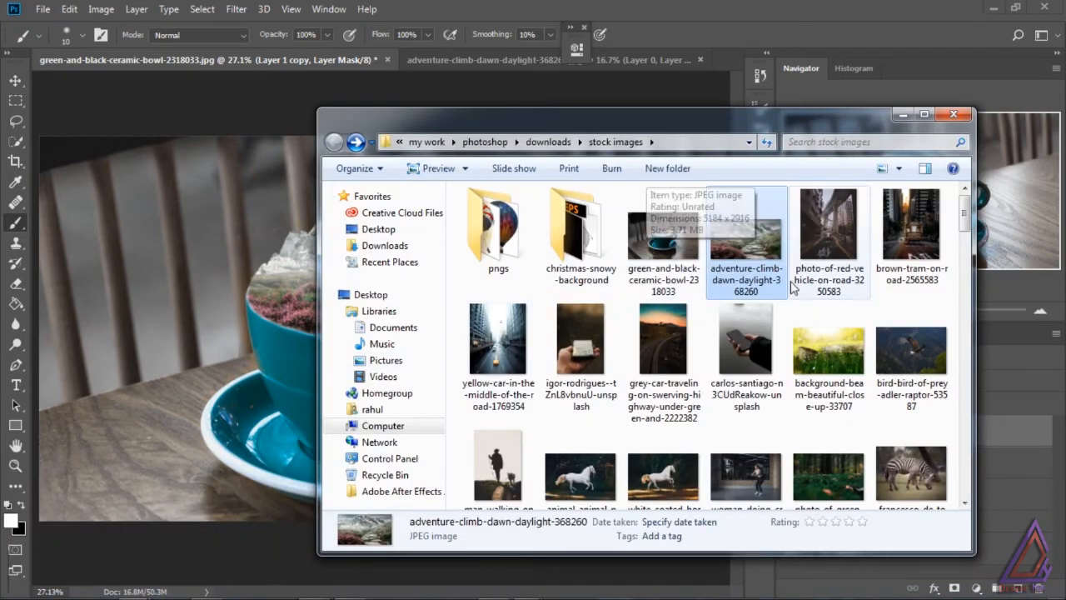
{"action": "double_click", "coordinate": [493, 260]}
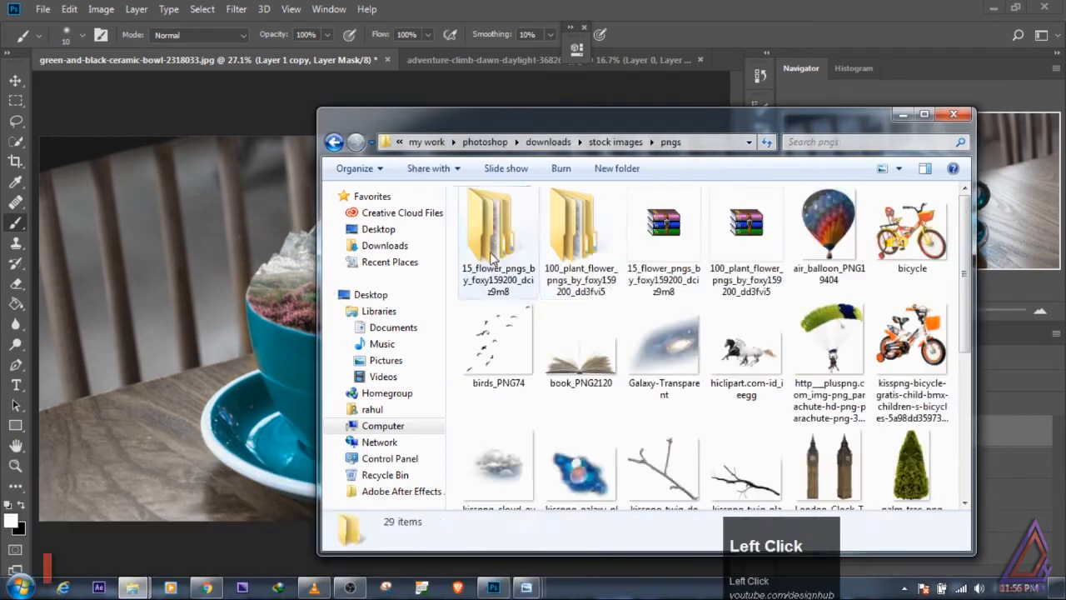
- Select the air balloon, birds, both parachute, cloud, maple leaf and rainbow PNG files and place them into the cup document
{"action": "left_click", "coordinate": [828, 224]}
{"action": "left_click", "coordinate": [503, 376], "text": "ctrl"}
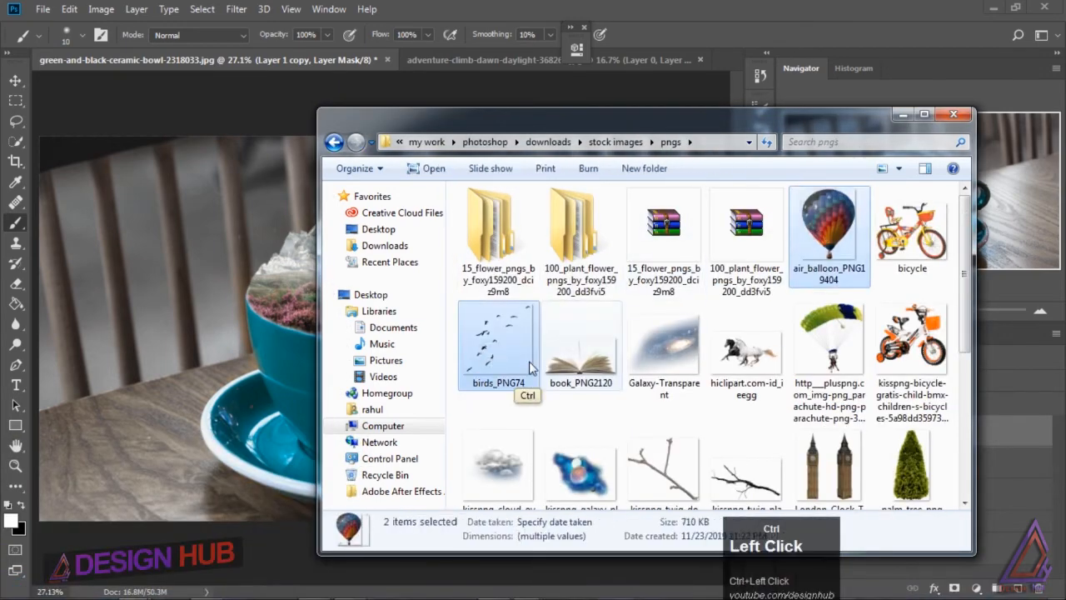
{"action": "left_click", "coordinate": [831, 345], "text": "ctrl"}
{"action": "left_click", "coordinate": [493, 474], "text": "ctrl"}
{"action": "left_click_drag", "start_coordinate": [965, 321], "coordinate": [966, 429]}
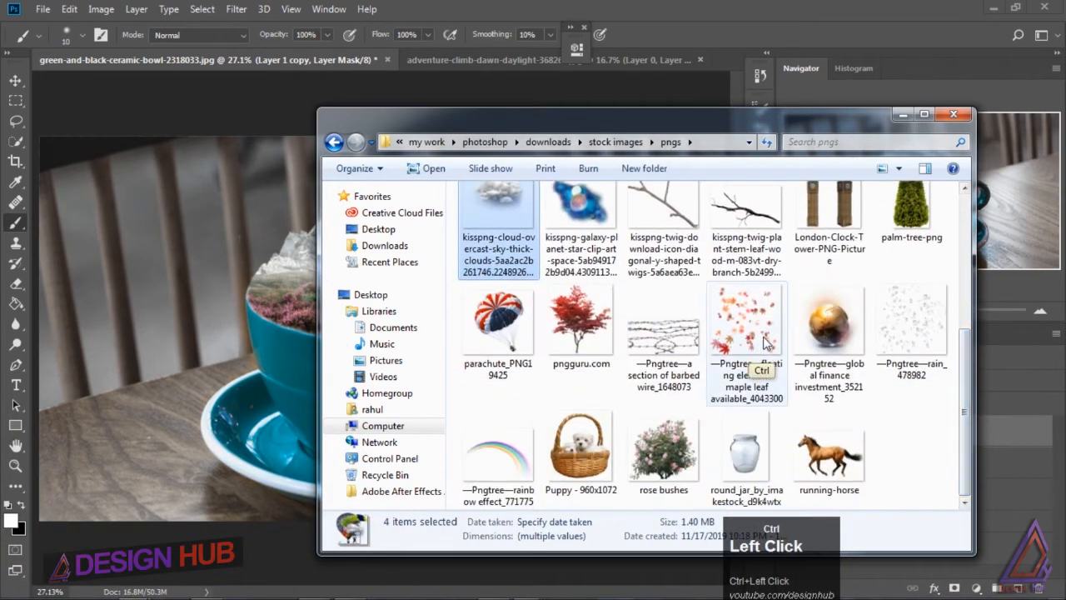
{"action": "left_click", "coordinate": [767, 342], "text": "ctrl"}
{"action": "left_click", "coordinate": [496, 463], "text": "ctrl"}
{"action": "left_click", "coordinate": [507, 341], "text": "ctrl"}
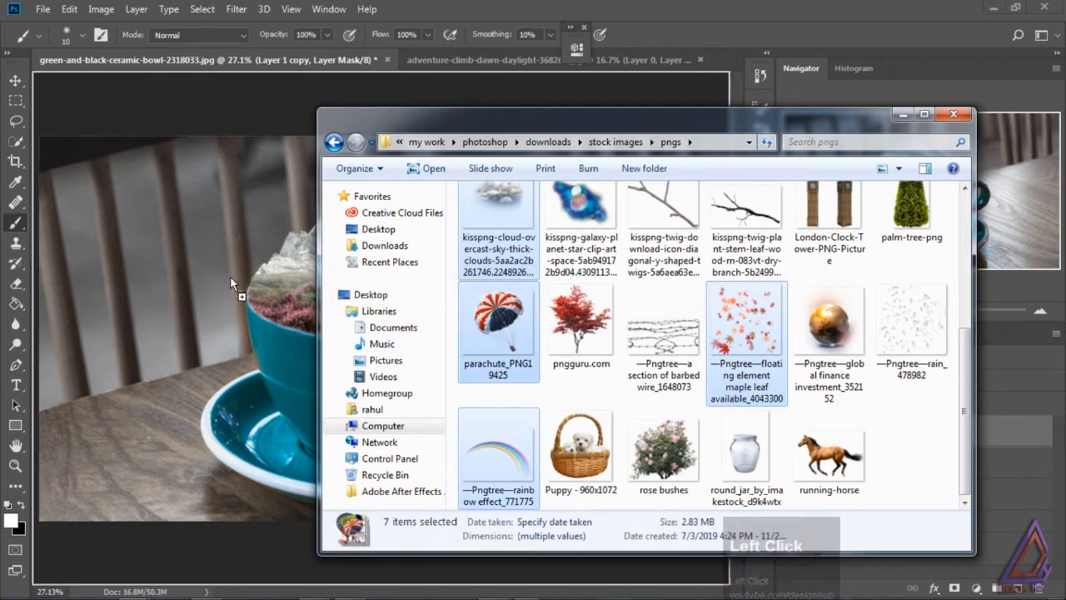
{"action": "left_click_drag", "start_coordinate": [231, 282], "coordinate": [266, 285]}
- Move the striped parachute above the cup's right side, rotate it about 37° upright and scale it down slightly
{"action": "left_click_drag", "start_coordinate": [392, 314], "coordinate": [500, 196]}
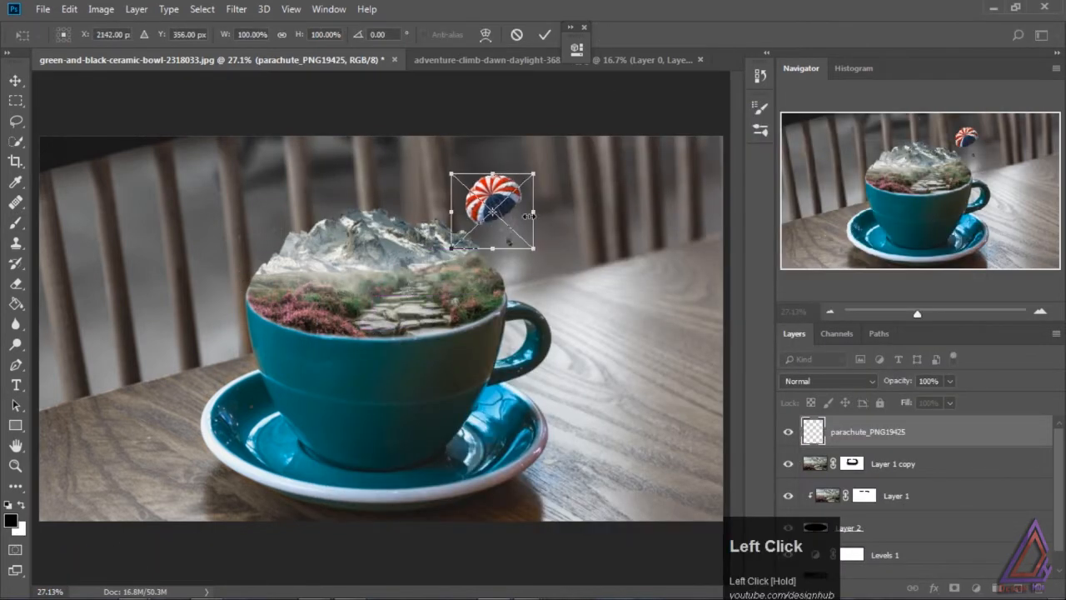
{"action": "left_click_drag", "start_coordinate": [543, 254], "coordinate": [514, 272]}
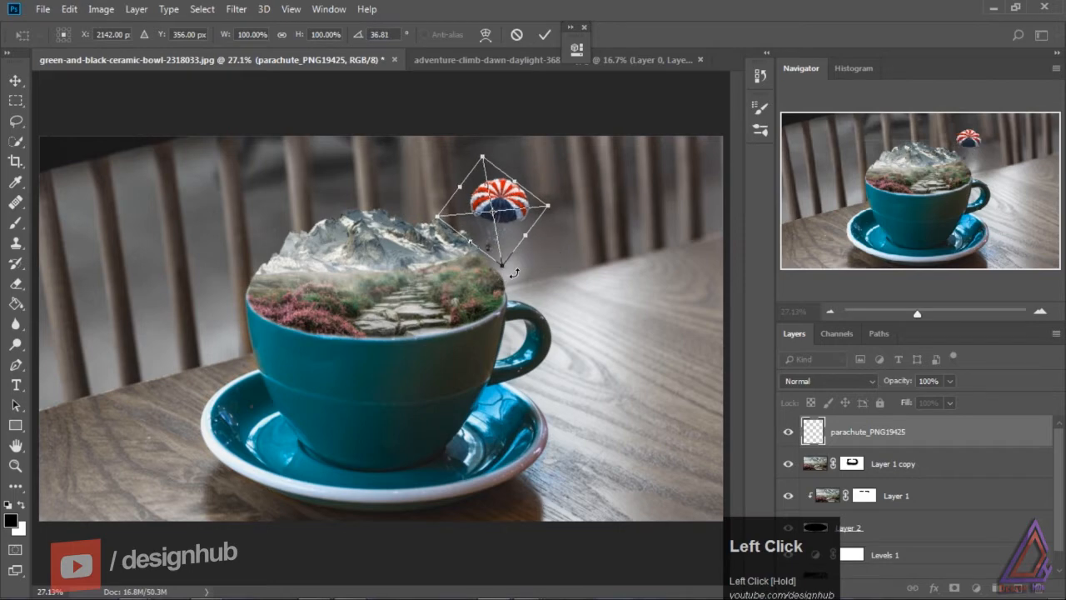
{"action": "left_click_drag", "start_coordinate": [549, 206], "coordinate": [509, 224]}
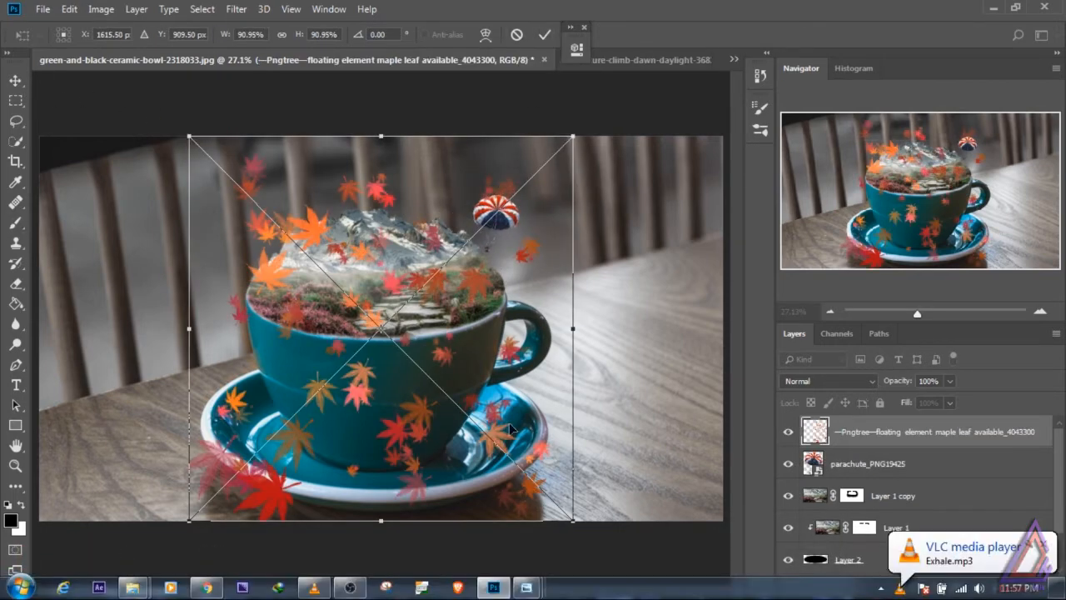
- Shrink the floating maple leaf image to about 38.5% wide and 35% high over the cup's landscape
{"action": "left_click_drag", "start_coordinate": [573, 524], "coordinate": [483, 386]}
{"action": "key", "text": "ctrl+="}
{"action": "key", "text": "ctrl+="}
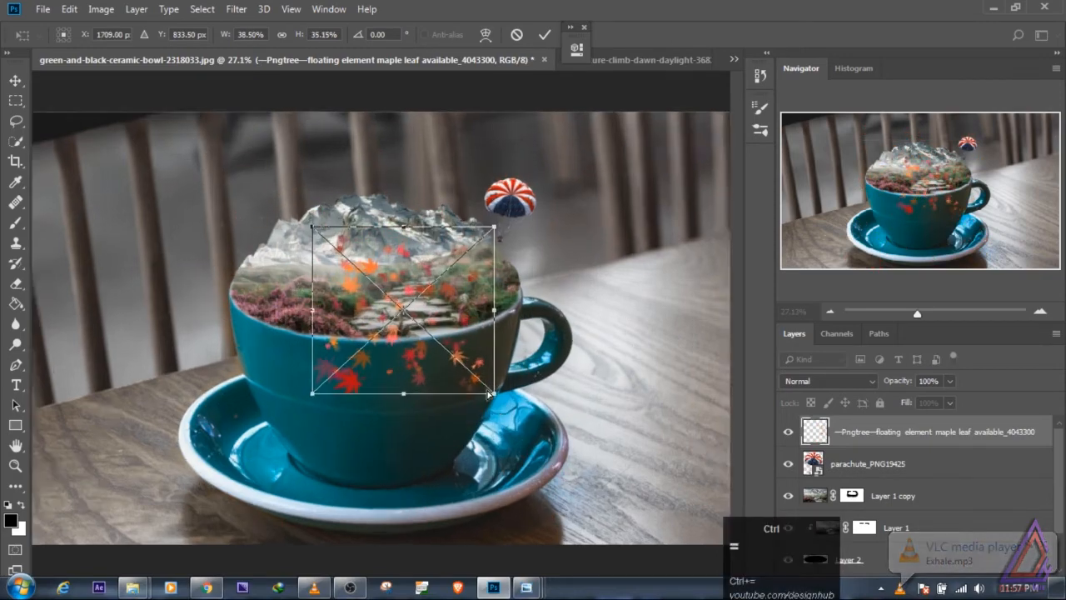
- Warp the maple leaf image, pulling its upper corners and top edge inward toward the far end of the path
{"action": "right_click", "coordinate": [456, 298]}
{"action": "left_click", "coordinate": [500, 409]}
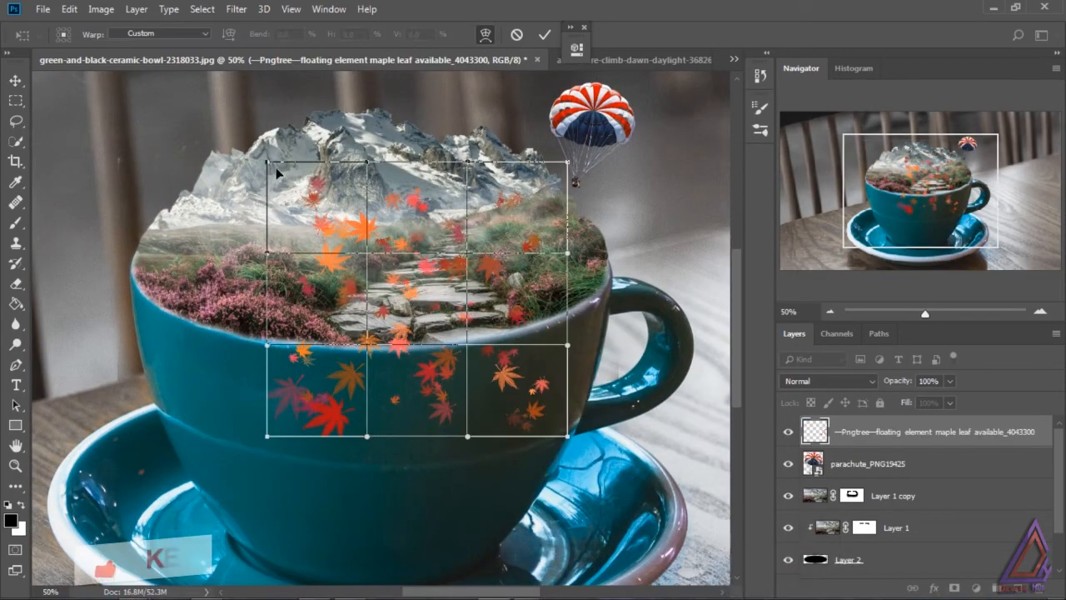
{"action": "left_click_drag", "start_coordinate": [268, 255], "coordinate": [414, 172]}
{"action": "left_click_drag", "start_coordinate": [488, 170], "coordinate": [419, 184]}
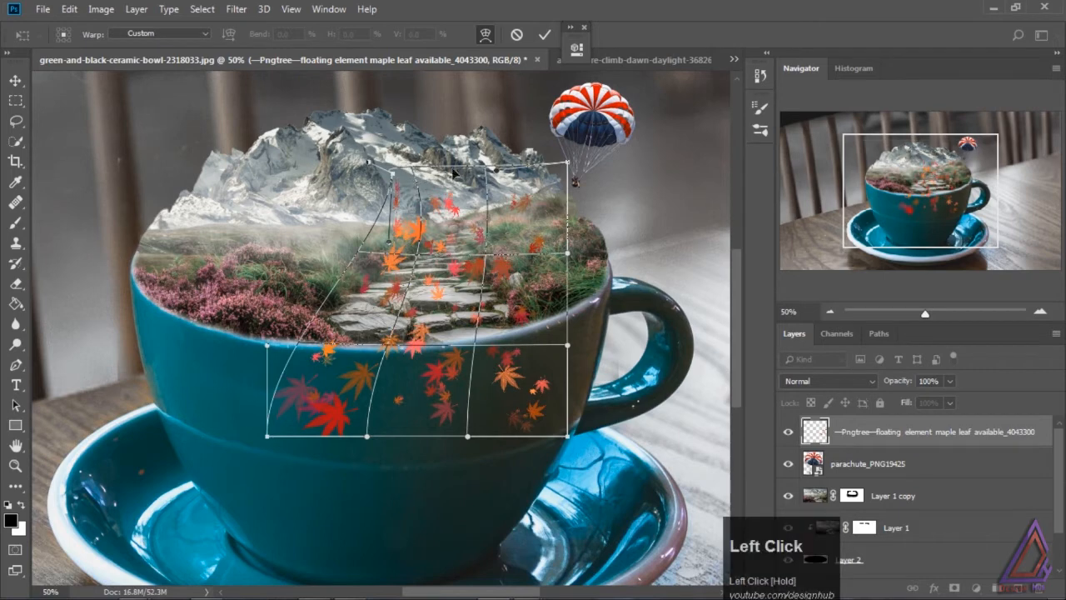
{"action": "left_click_drag", "start_coordinate": [568, 163], "coordinate": [495, 185]}
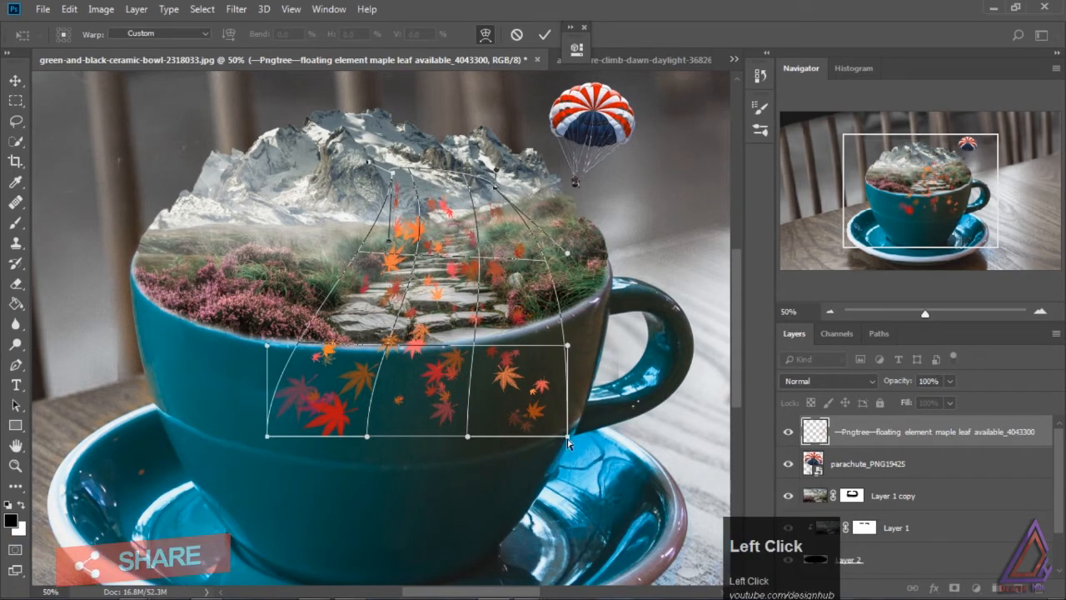
- Warp the maple leaf image's bottom edge and lower corners upward to follow the cup's front rim
{"action": "left_click_drag", "start_coordinate": [568, 444], "coordinate": [521, 432]}
{"action": "left_click_drag", "start_coordinate": [371, 434], "coordinate": [387, 409]}
{"action": "left_click_drag", "start_coordinate": [268, 436], "coordinate": [364, 291]}
{"action": "left_click_drag", "start_coordinate": [281, 399], "coordinate": [297, 362]}
{"action": "left_click_drag", "start_coordinate": [387, 409], "coordinate": [397, 340]}
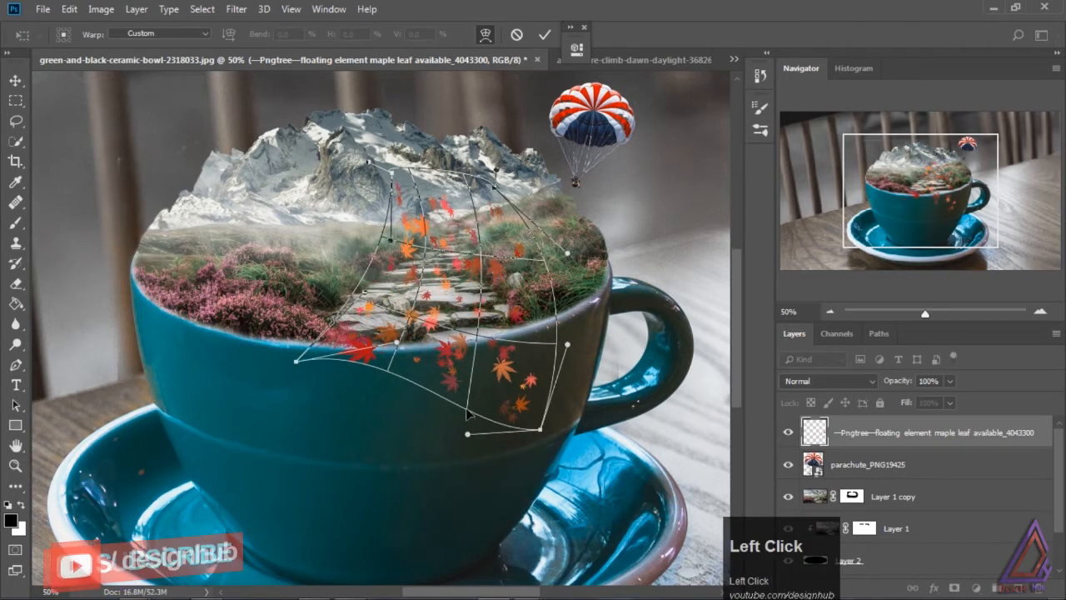
{"action": "left_click_drag", "start_coordinate": [467, 436], "coordinate": [469, 346]}
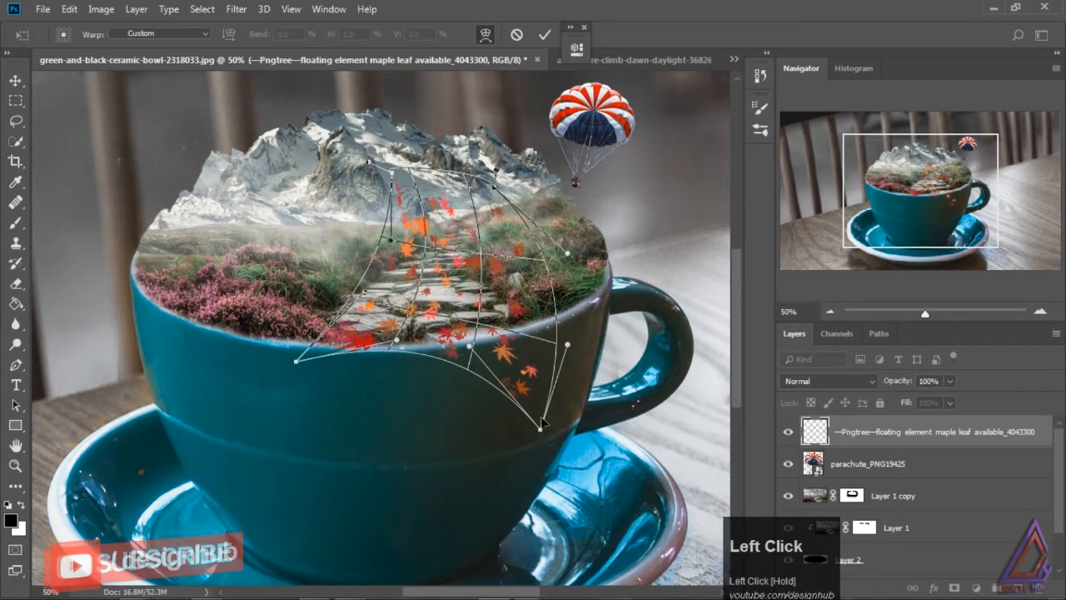
{"action": "left_click_drag", "start_coordinate": [540, 428], "coordinate": [526, 335]}
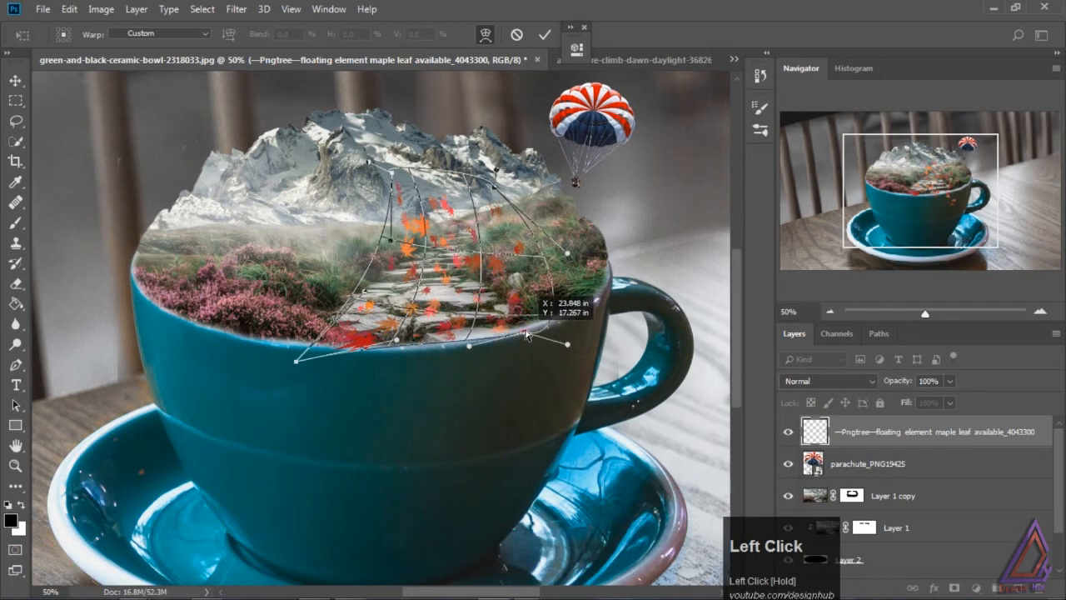
- Narrow the warp's right side and lower its top edge so the leaves follow the receding stone path
{"action": "left_click_drag", "start_coordinate": [566, 253], "coordinate": [524, 261]}
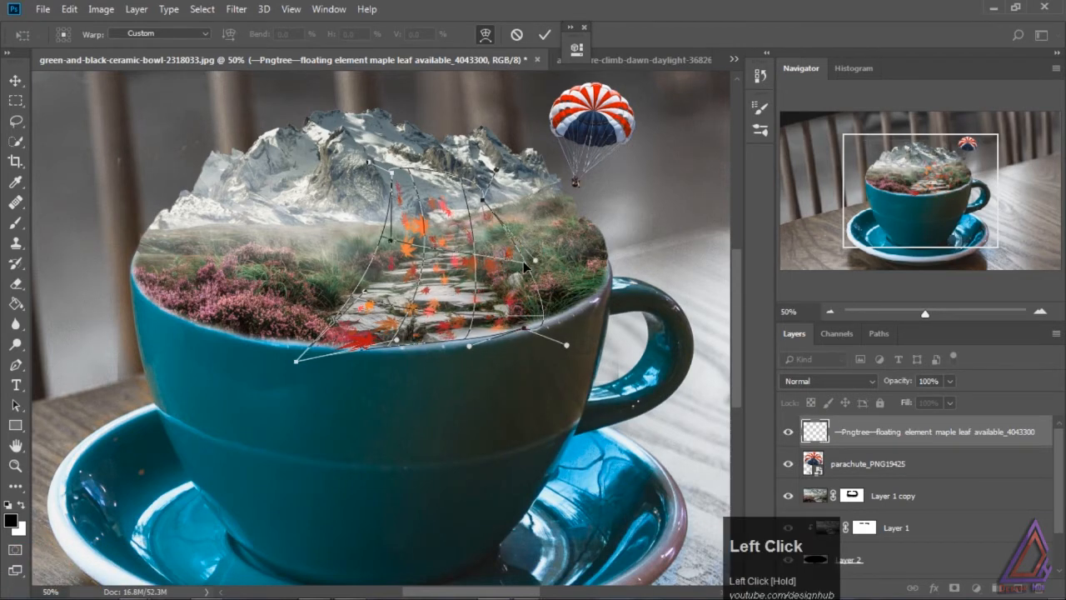
{"action": "left_click_drag", "start_coordinate": [483, 200], "coordinate": [480, 197]}
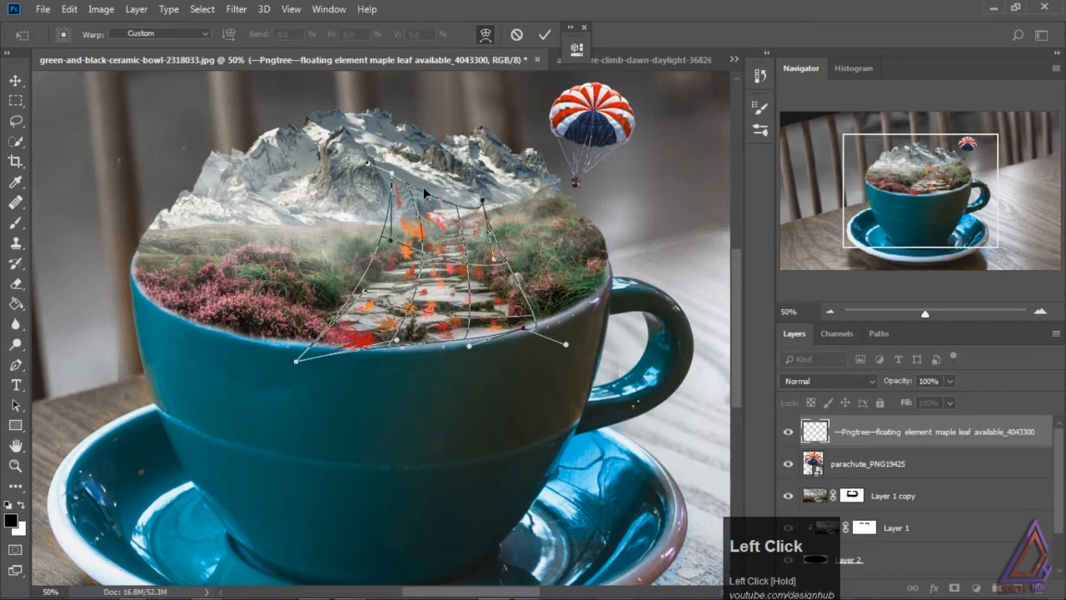
{"action": "left_click", "coordinate": [389, 175]}
{"action": "left_click_drag", "start_coordinate": [406, 197], "coordinate": [391, 244]}
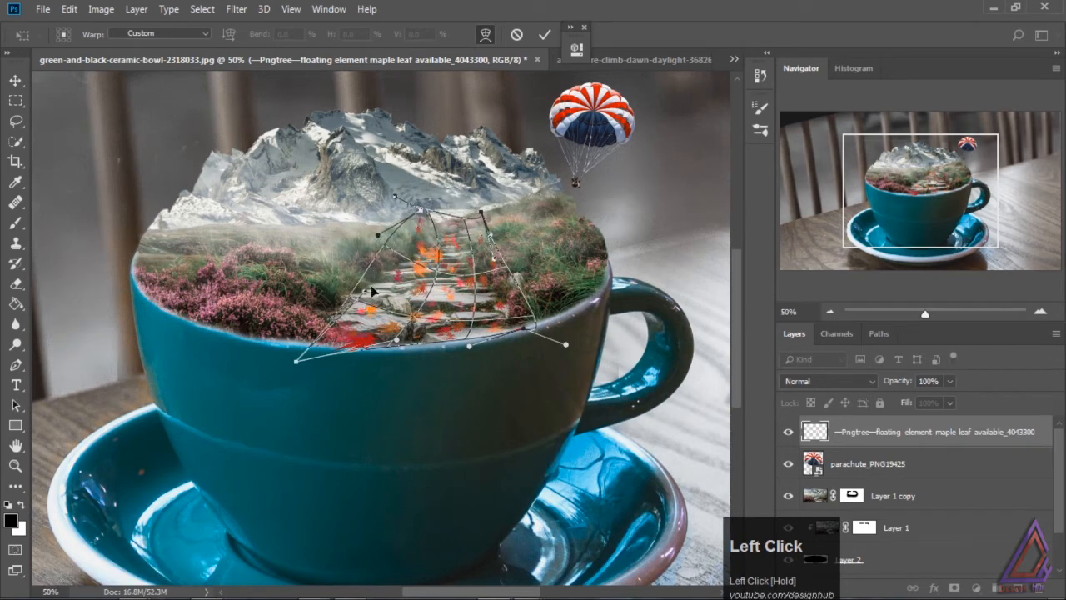
- Fine-tune the leaf warp's corners and curves to fit the stone path inside the rim, and place the image
{"action": "left_click_drag", "start_coordinate": [295, 361], "coordinate": [307, 321]}
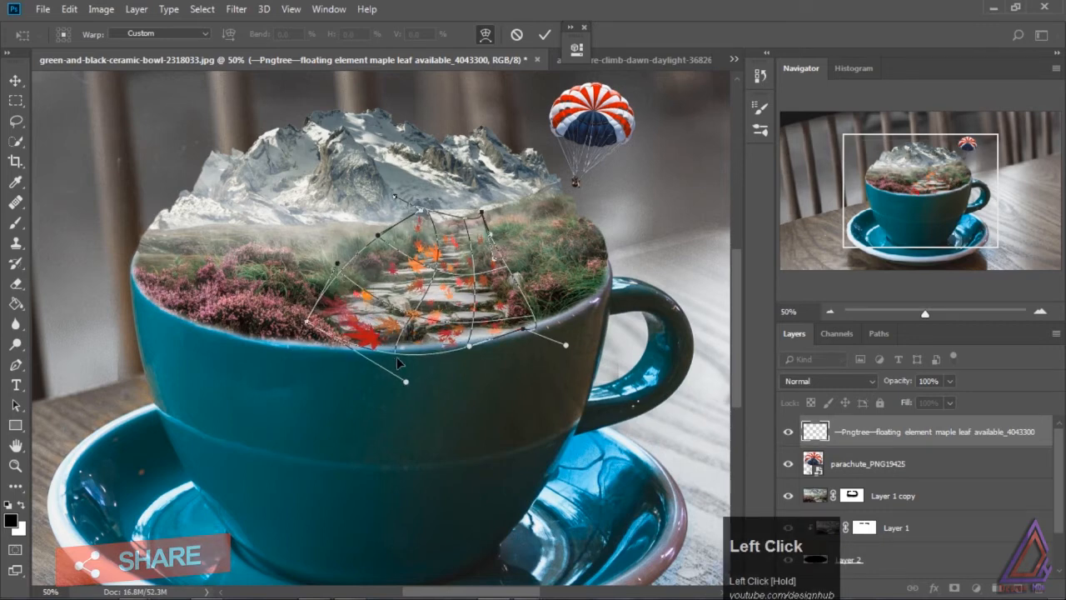
{"action": "left_click_drag", "start_coordinate": [397, 358], "coordinate": [396, 346]}
{"action": "left_click_drag", "start_coordinate": [378, 235], "coordinate": [396, 240]}
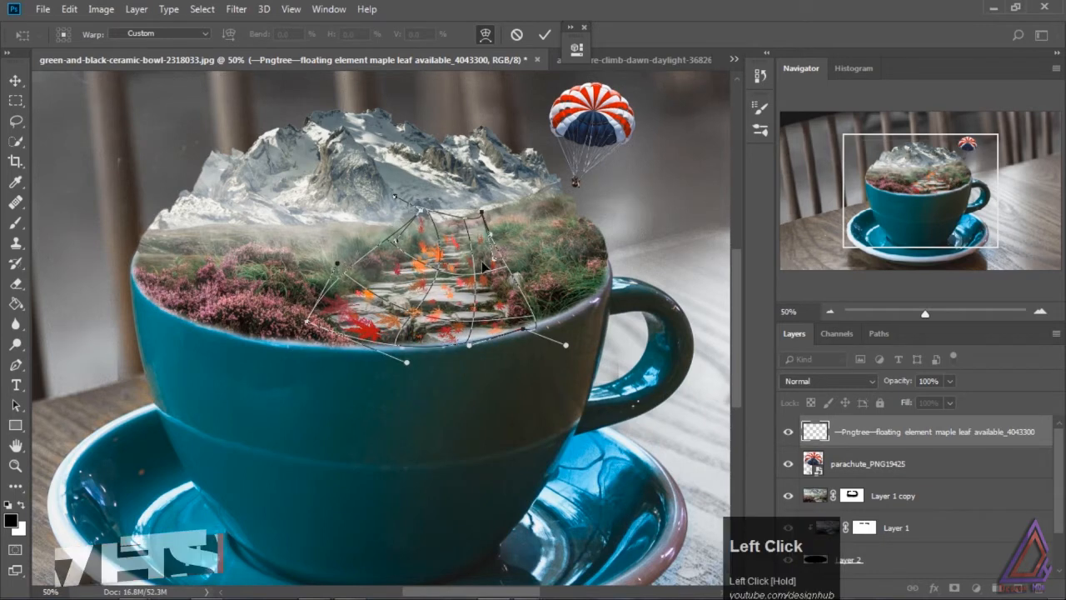
{"action": "left_click_drag", "start_coordinate": [497, 275], "coordinate": [492, 276]}
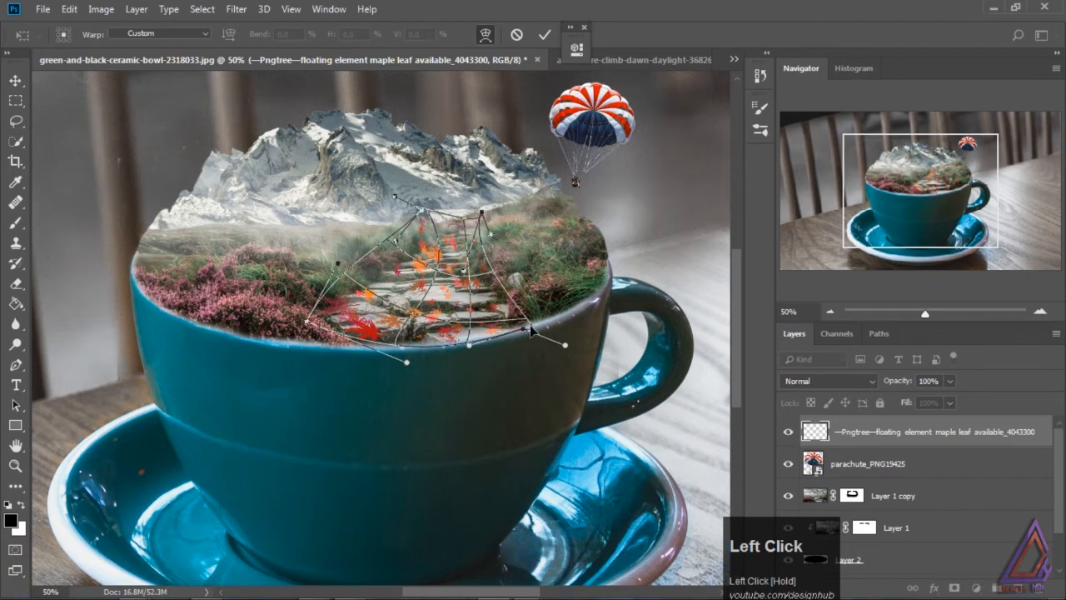
{"action": "left_click_drag", "start_coordinate": [531, 330], "coordinate": [525, 332]}
{"action": "left_click_drag", "start_coordinate": [416, 211], "coordinate": [448, 250]}
{"action": "left_click", "coordinate": [16, 80]}
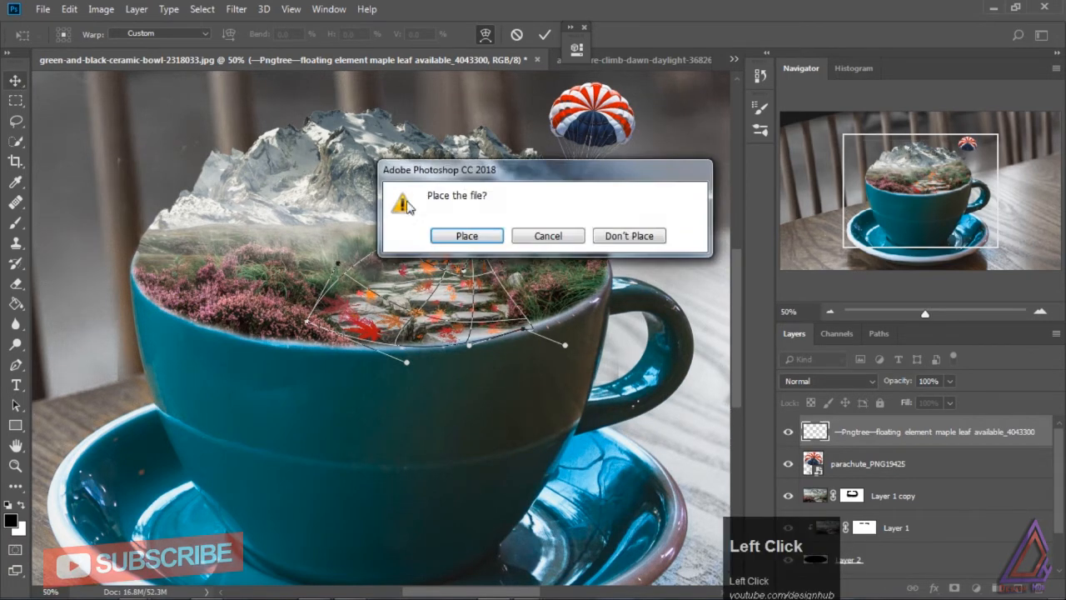
{"action": "left_click", "coordinate": [466, 236]}
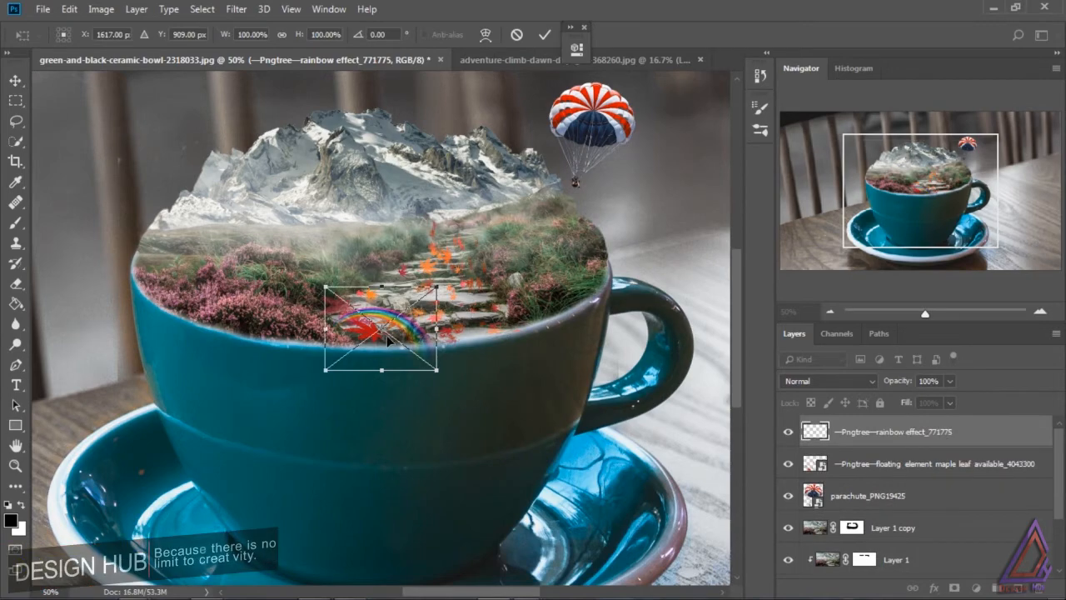
- Position the rainbow image above the mountains, scale it to about 215%, rotate it about 12°, and place it
{"action": "left_click_drag", "start_coordinate": [389, 305], "coordinate": [379, 84]}
{"action": "key", "text": "ctrl+minus"}
{"action": "key", "text": "ctrl+minus"}
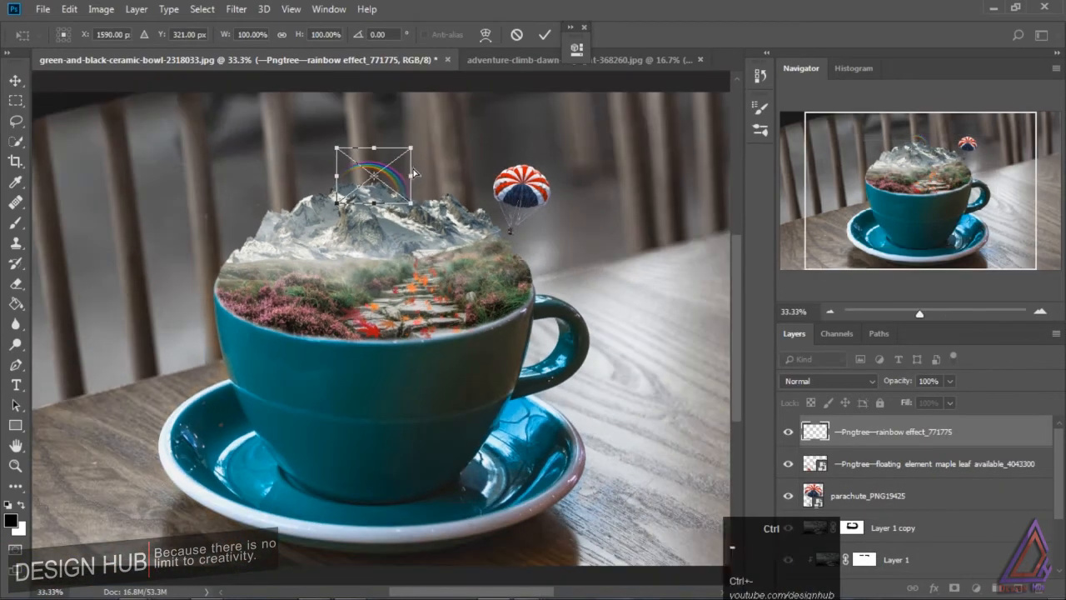
{"action": "left_click_drag", "start_coordinate": [404, 193], "coordinate": [454, 159]}
{"action": "left_click_drag", "start_coordinate": [414, 215], "coordinate": [425, 215]}
{"action": "left_click_drag", "start_coordinate": [327, 275], "coordinate": [321, 247]}
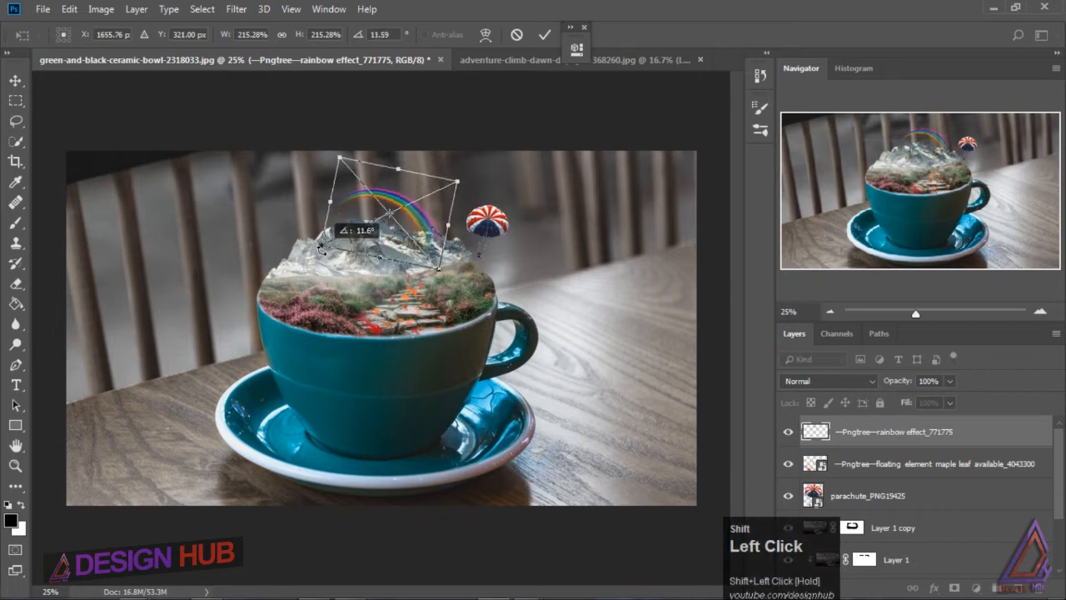
{"action": "left_click_drag", "start_coordinate": [419, 213], "coordinate": [427, 213]}
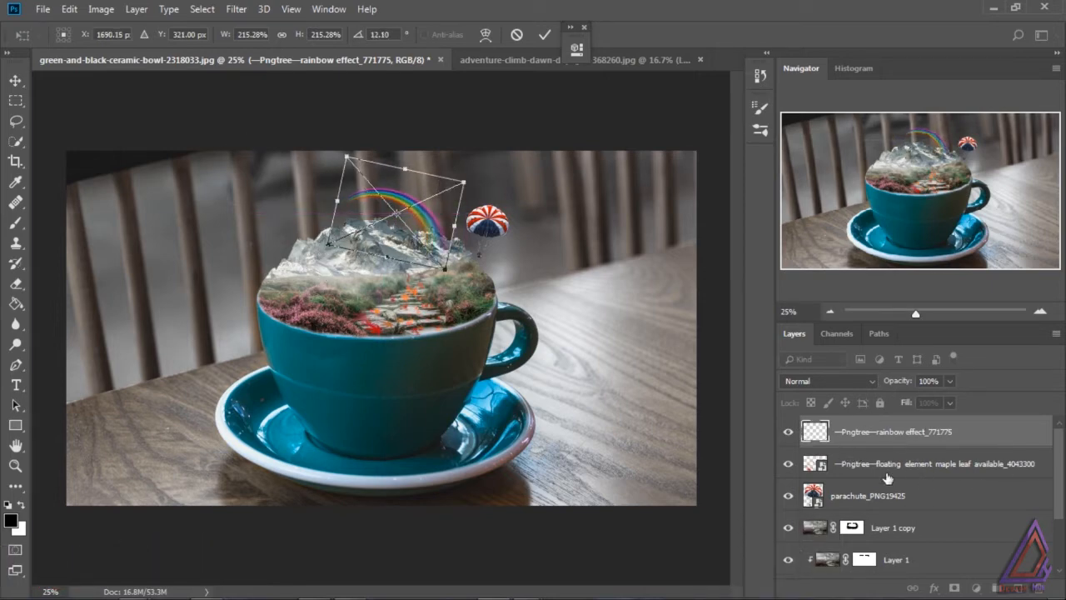
{"action": "left_click", "coordinate": [16, 81]}
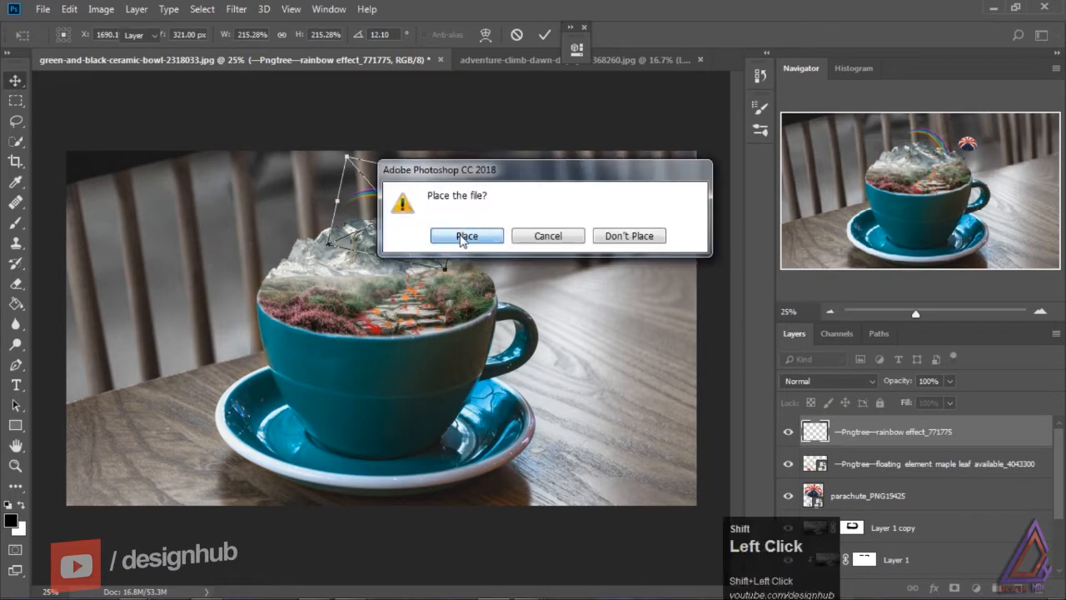
{"action": "left_click", "coordinate": [464, 241]}
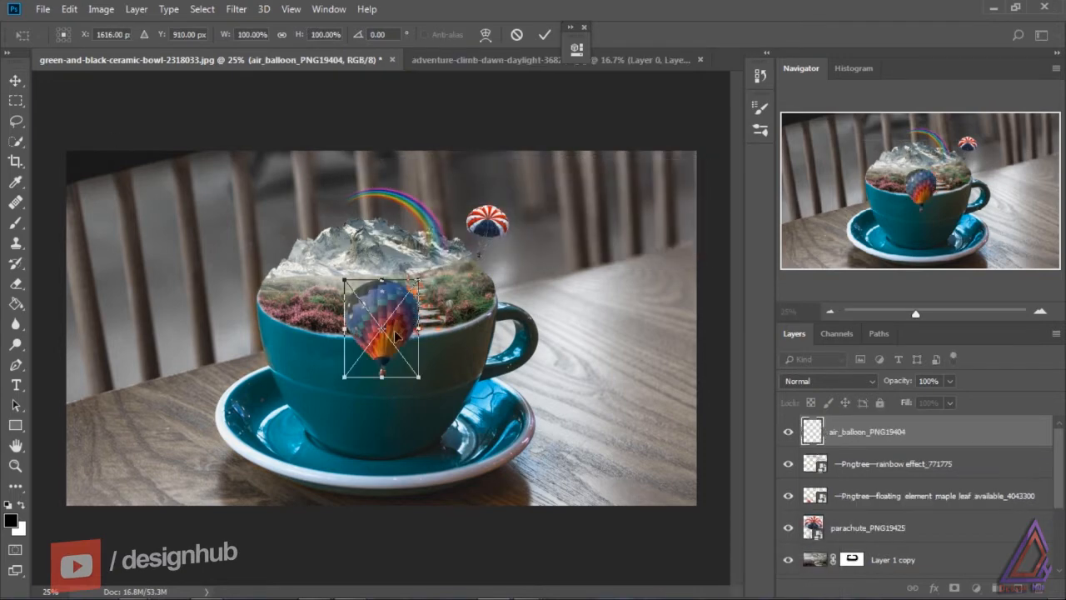
- Shrink the hot air balloon image to about 53%, tilt it about -10° beside the mountains above the cup's left rim, and place it
{"action": "left_click_drag", "start_coordinate": [385, 307], "coordinate": [282, 217]}
{"action": "left_click_drag", "start_coordinate": [341, 293], "coordinate": [298, 264]}
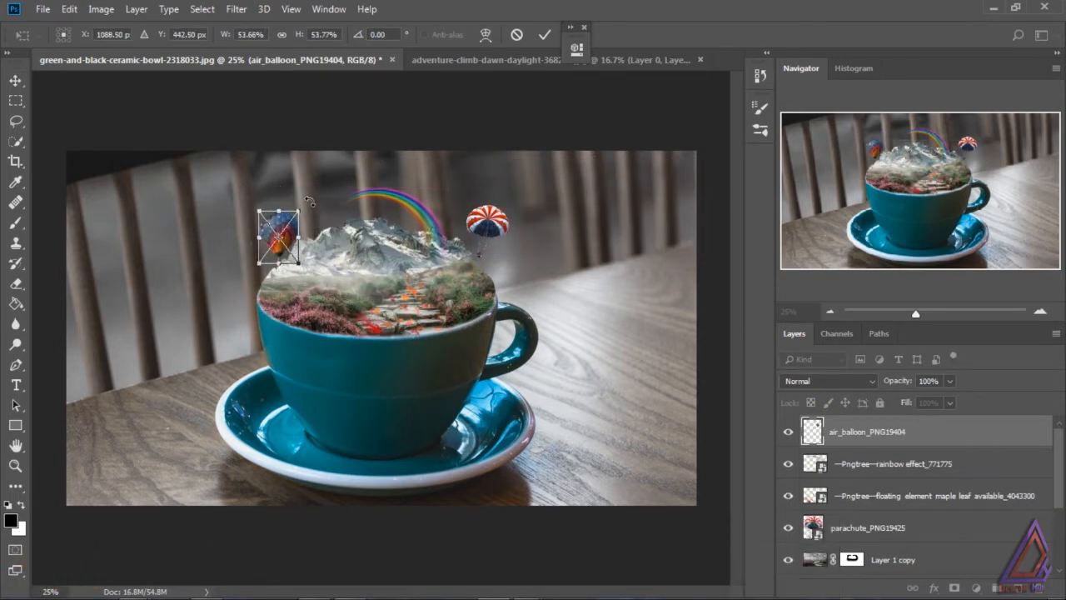
{"action": "left_click_drag", "start_coordinate": [310, 203], "coordinate": [273, 218]}
{"action": "left_click_drag", "start_coordinate": [249, 213], "coordinate": [238, 203]}
{"action": "left_click_drag", "start_coordinate": [274, 234], "coordinate": [296, 256]}
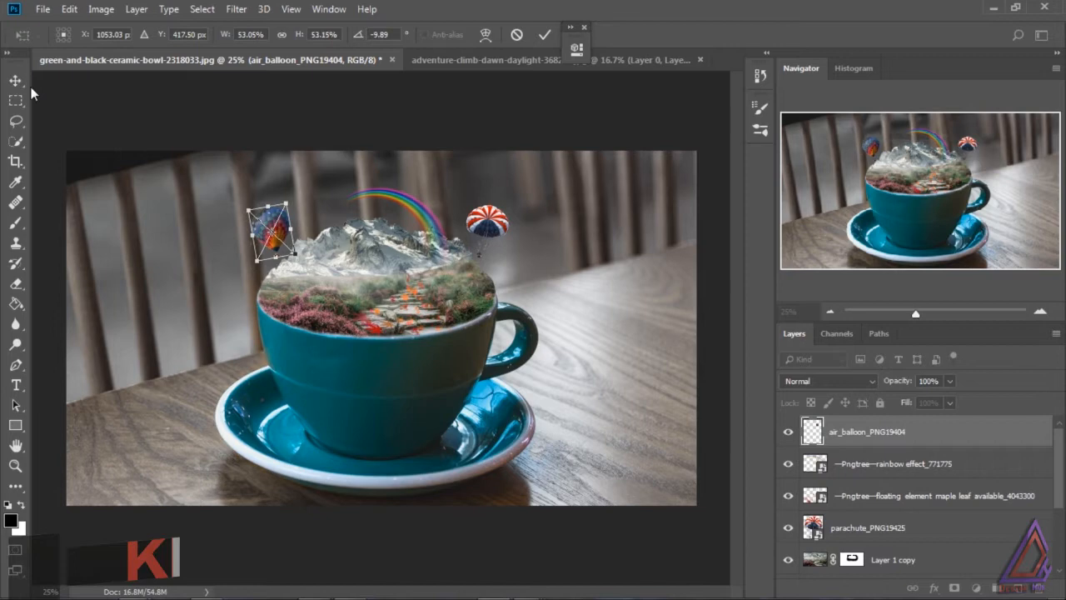
{"action": "left_click", "coordinate": [17, 81]}
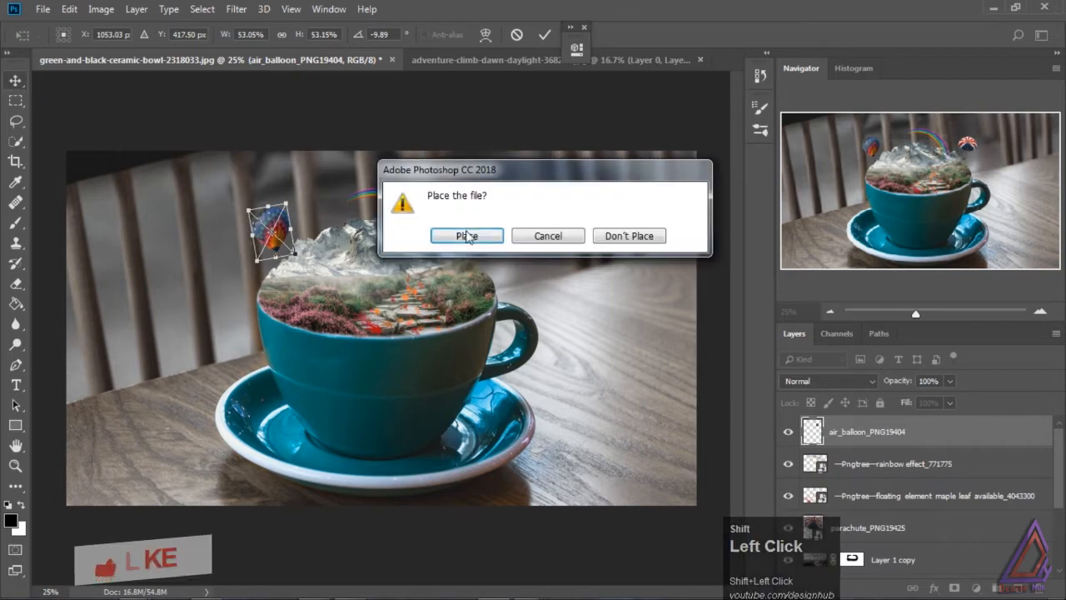
{"action": "left_click", "coordinate": [467, 236]}
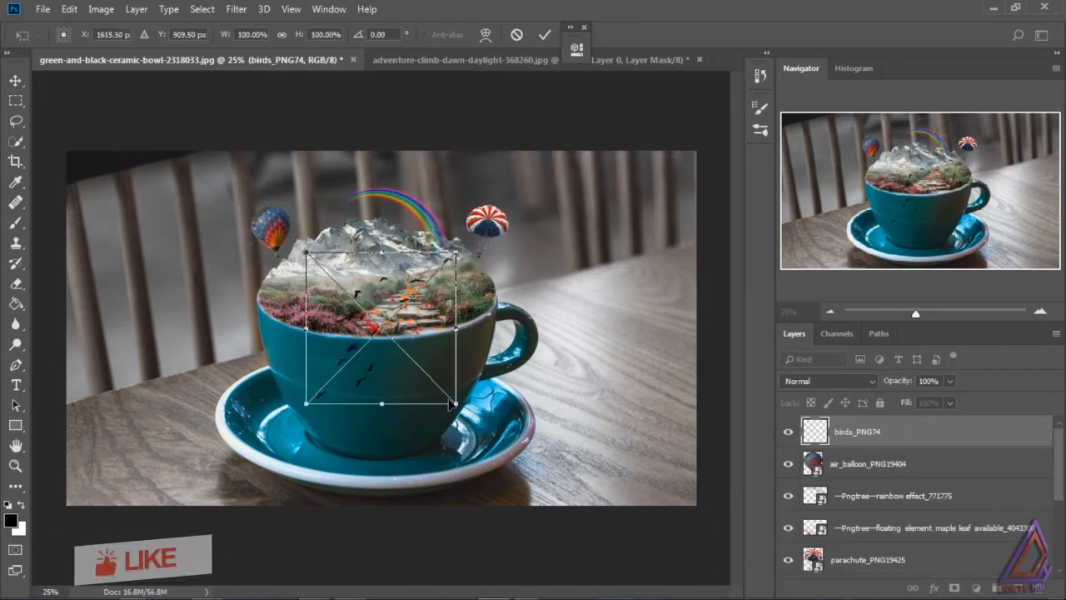
- Shrink the birds image and place it above the left side of the mountains, between the balloon and the rainbow
{"action": "left_click_drag", "start_coordinate": [450, 403], "coordinate": [319, 209]}
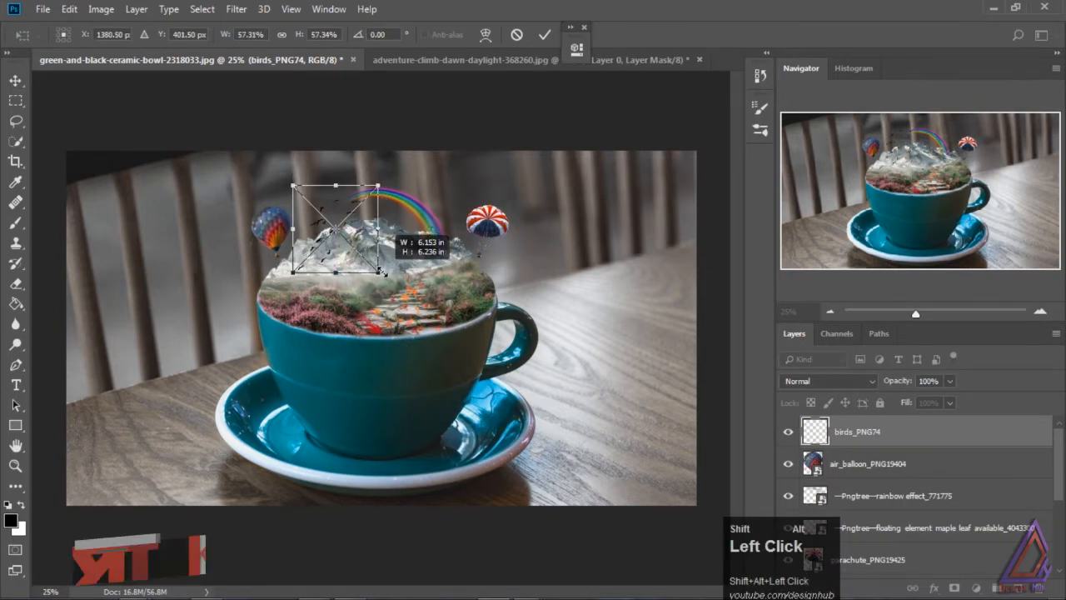
{"action": "left_click", "coordinate": [16, 84]}
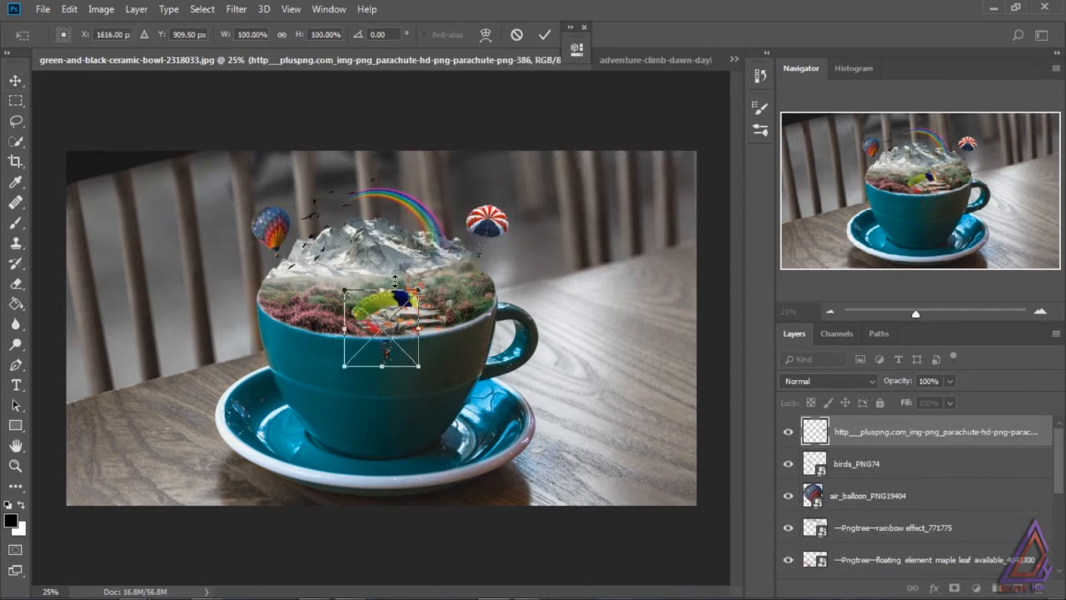
- Shrink the green parachute image to about 44% wide and 48% high and place it above the rainbow's right end
{"action": "left_click_drag", "start_coordinate": [395, 296], "coordinate": [461, 195]}
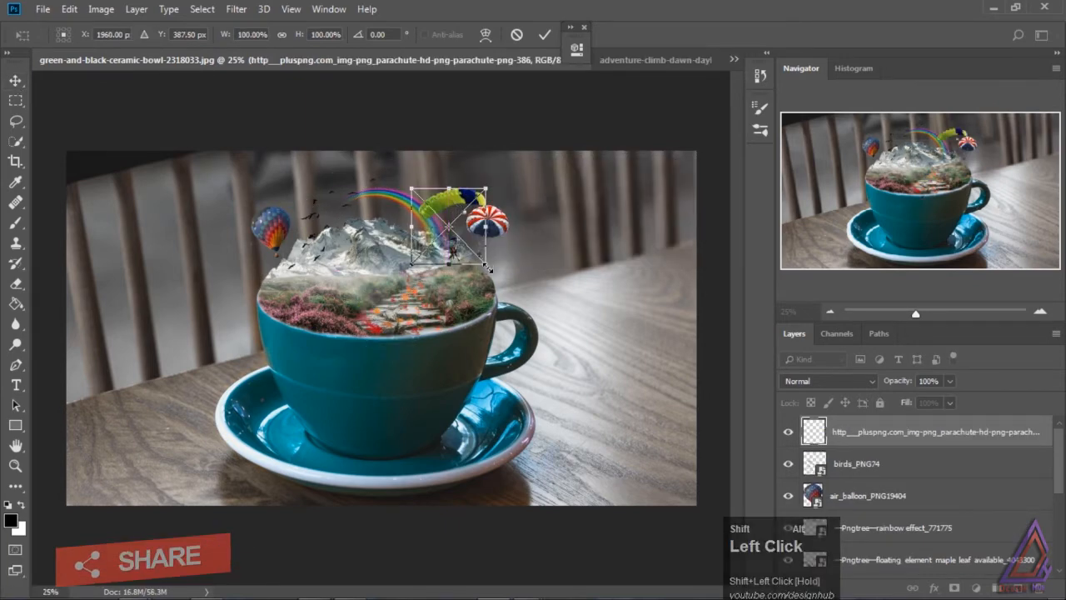
{"action": "left_click_drag", "start_coordinate": [487, 265], "coordinate": [472, 244]}
{"action": "left_click_drag", "start_coordinate": [451, 213], "coordinate": [428, 184]}
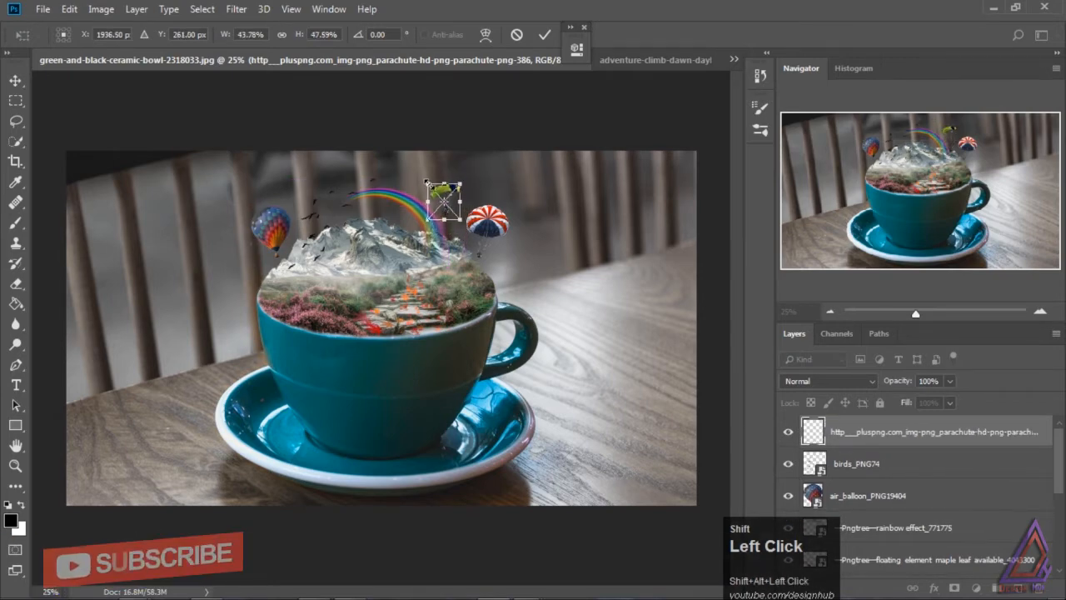
{"action": "left_click", "coordinate": [15, 81]}
{"action": "left_click", "coordinate": [458, 235]}
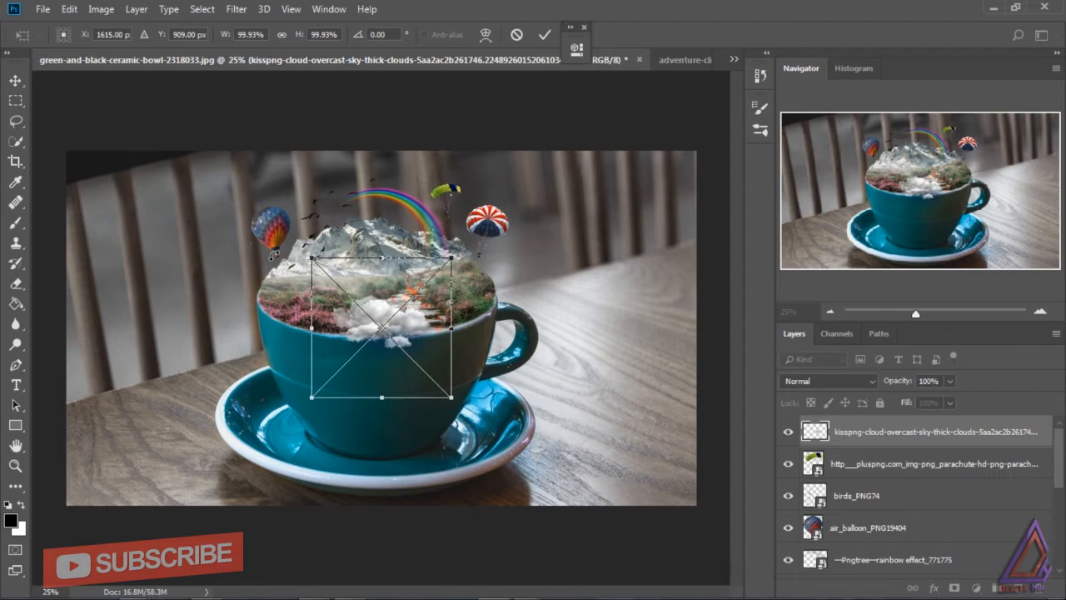
- Position the cloud image over the mountain peak, scale it to about 105%, rotate it about -3.5°, and place it
{"action": "left_click_drag", "start_coordinate": [386, 320], "coordinate": [339, 190]}
{"action": "left_click_drag", "start_coordinate": [415, 273], "coordinate": [409, 277]}
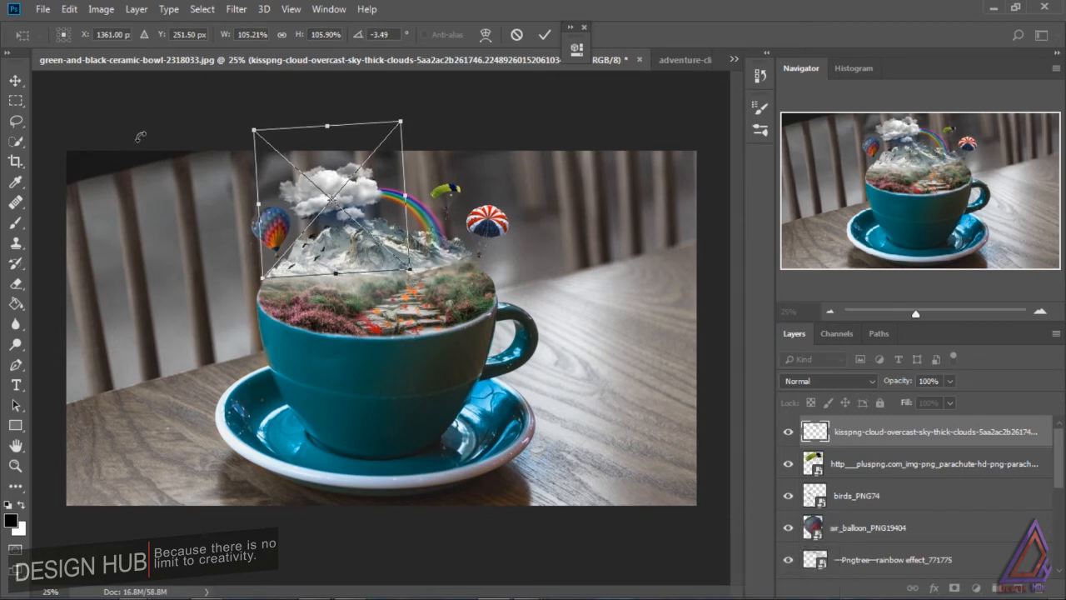
{"action": "left_click", "coordinate": [15, 80]}
{"action": "left_click", "coordinate": [466, 236]}
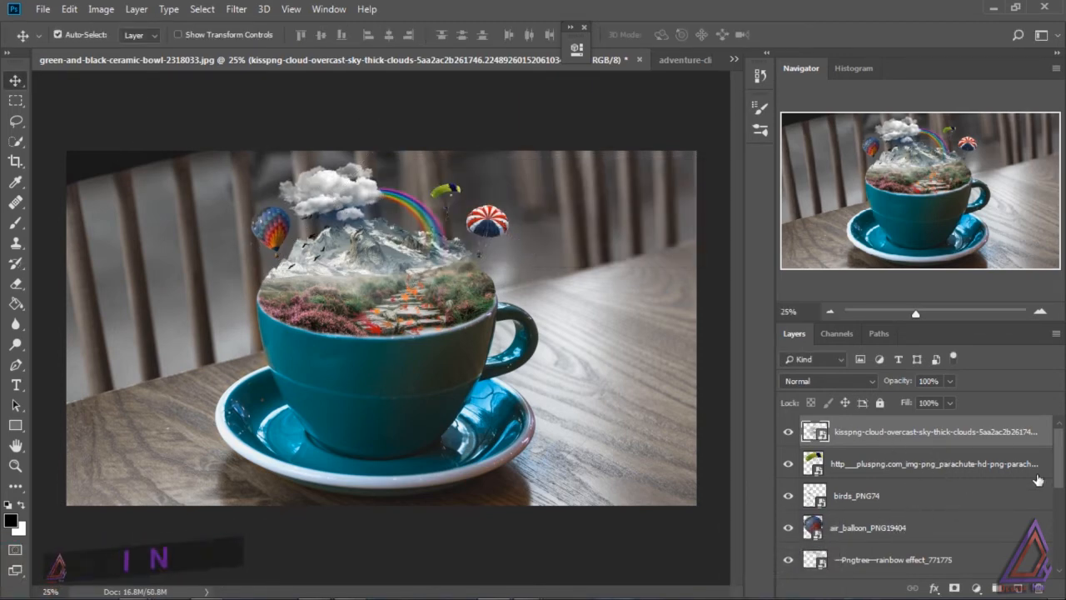
- Bring Layer 1 copy to the top of the stack and mask it with a soft 125 px black brush to reveal the path's maple leaves
{"action": "left_click_drag", "start_coordinate": [1059, 467], "coordinate": [1062, 531]}
{"action": "left_click", "coordinate": [954, 493]}
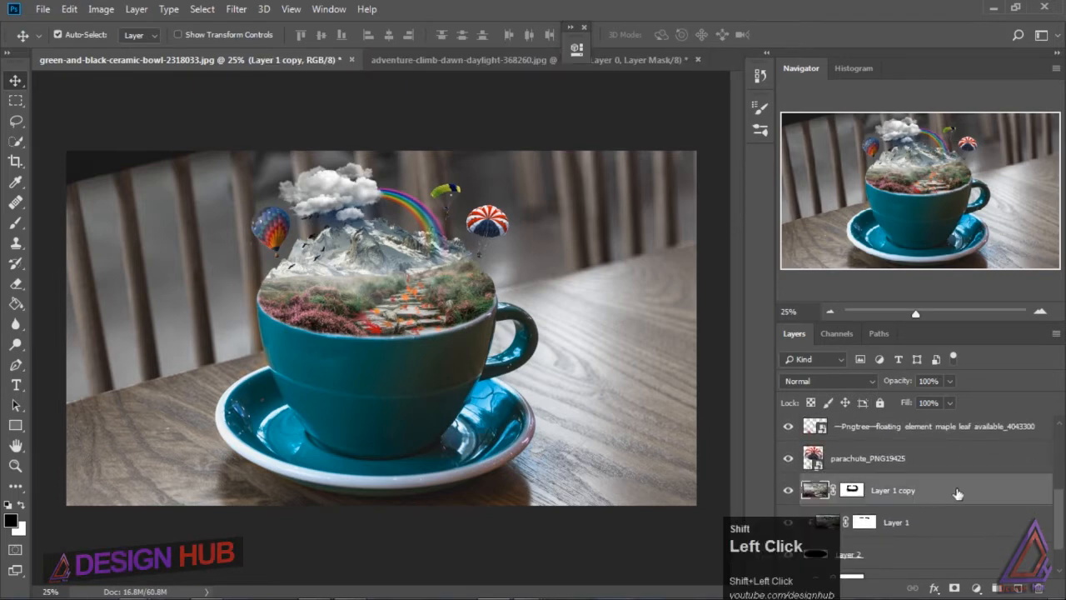
{"action": "left_click_drag", "start_coordinate": [947, 494], "coordinate": [948, 416]}
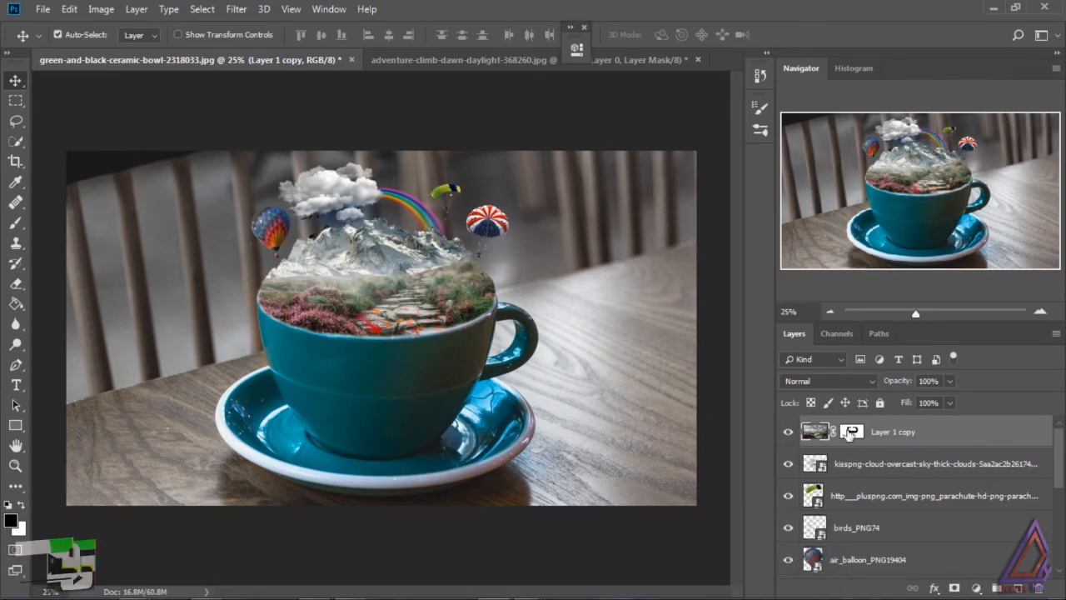
{"action": "left_click", "coordinate": [850, 431]}
{"action": "left_click", "coordinate": [15, 223]}
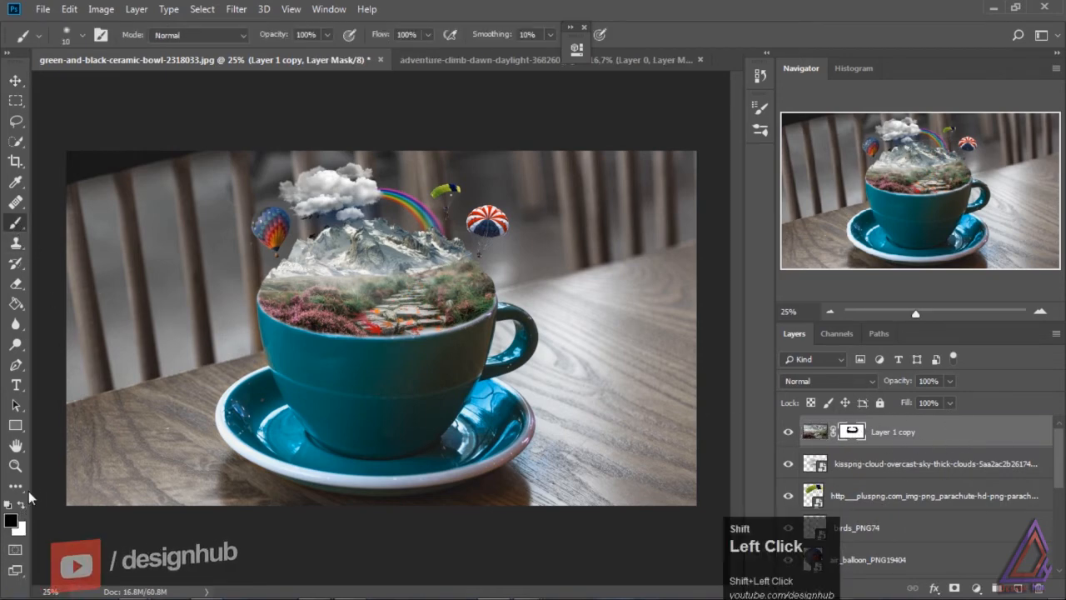
{"action": "key", "text": "shift+bracketright"}
{"action": "left_click", "coordinate": [411, 297], "text": "shift"}
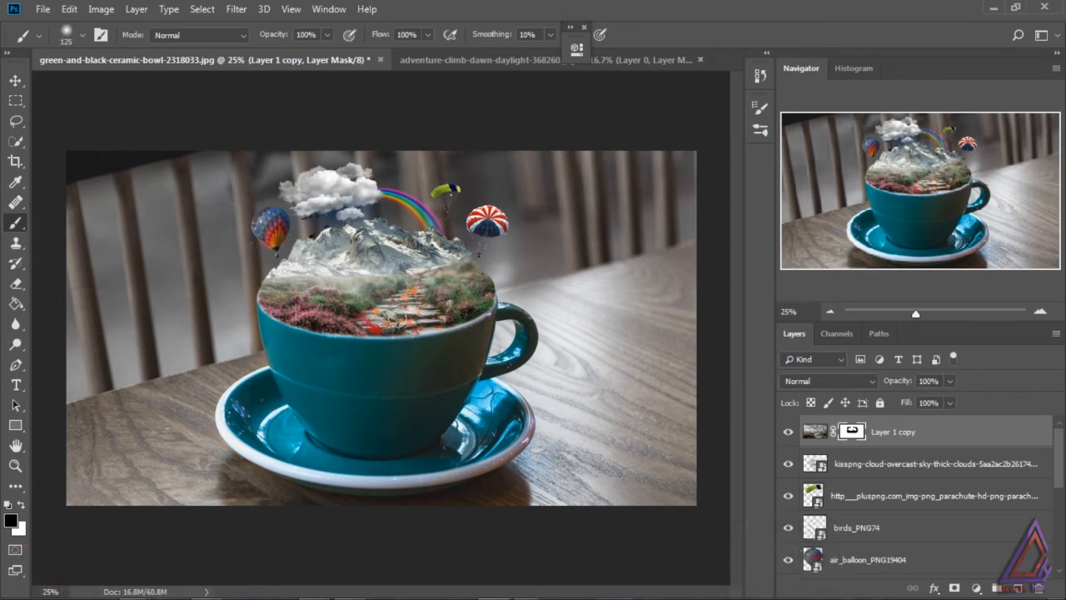
{"action": "left_click_drag", "start_coordinate": [398, 321], "coordinate": [393, 309]}
- Duplicate the cloud layer beneath Layer 1 copy
{"action": "left_click_drag", "start_coordinate": [1058, 466], "coordinate": [1063, 540]}
{"action": "scroll", "coordinate": [939, 467], "scroll_direction": "up", "scroll_amount": 5}
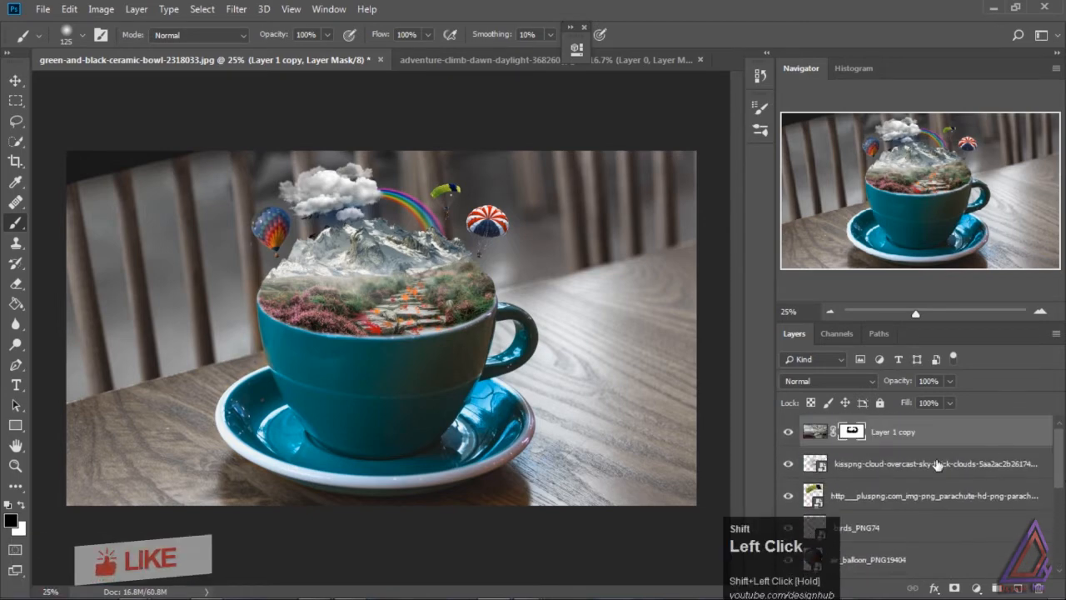
{"action": "left_click", "coordinate": [939, 466]}
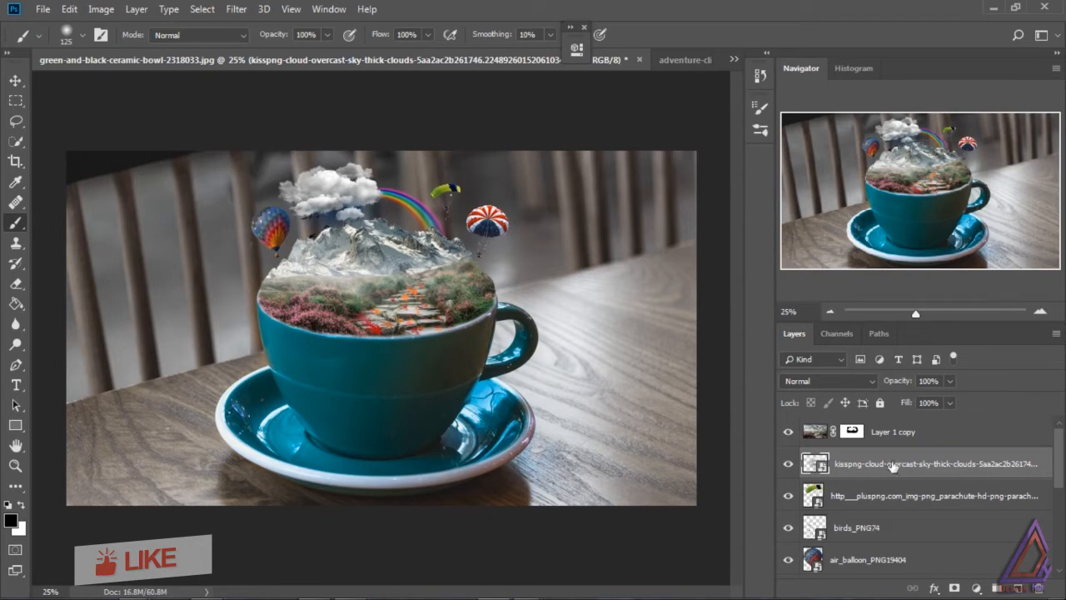
{"action": "left_click_drag", "start_coordinate": [970, 468], "coordinate": [1018, 588]}
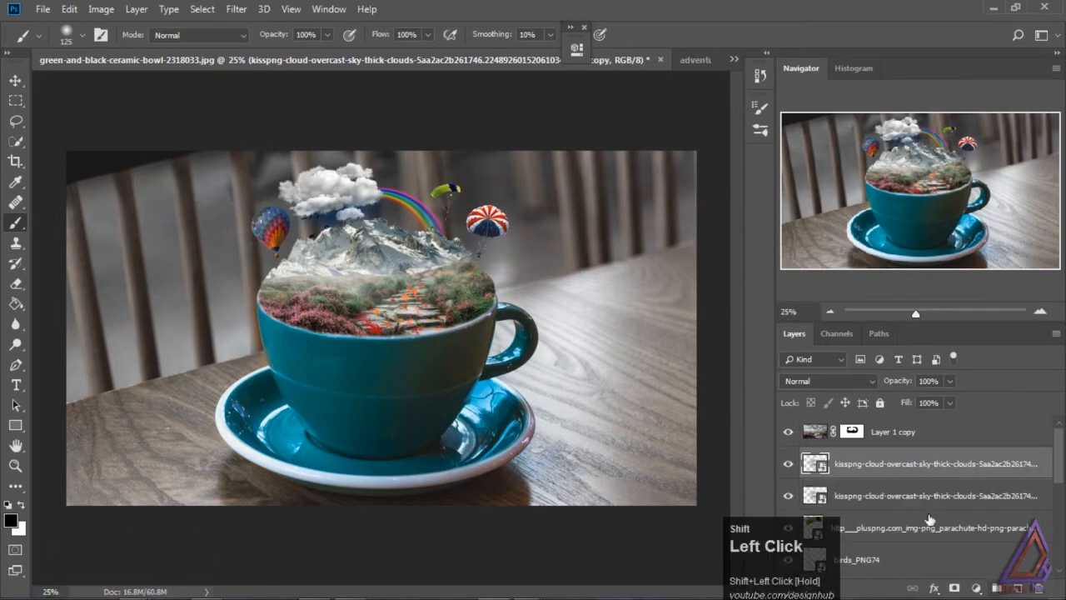
- Apply a Gaussian Blur with a 23.5 pixel radius to the upper cloud layer and set its blend mode to Screen
{"action": "left_click", "coordinate": [921, 473]}
{"action": "left_click", "coordinate": [236, 10]}
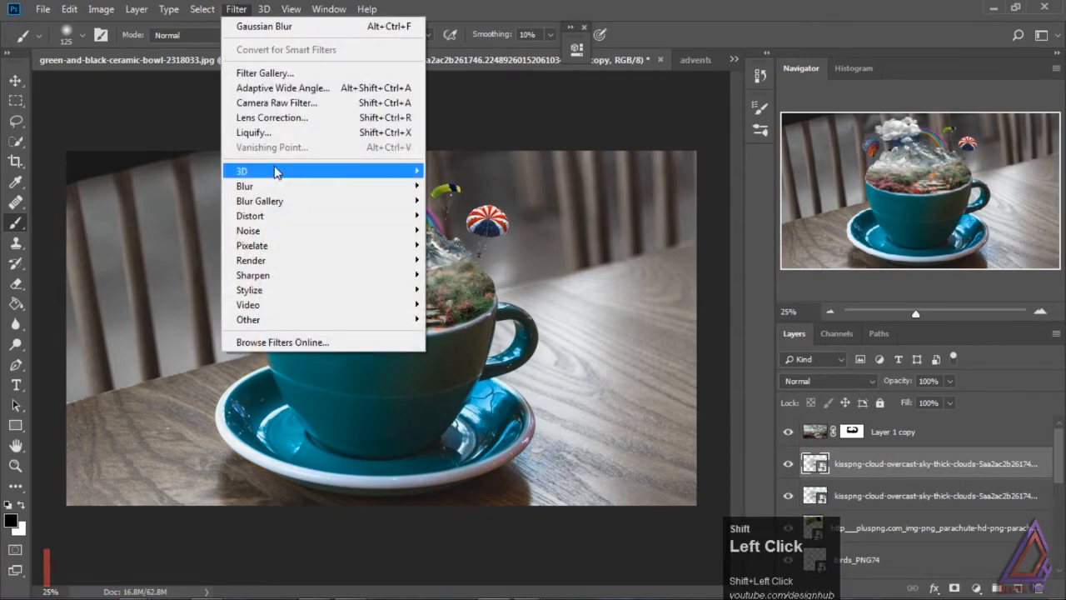
{"action": "left_click", "coordinate": [178, 244]}
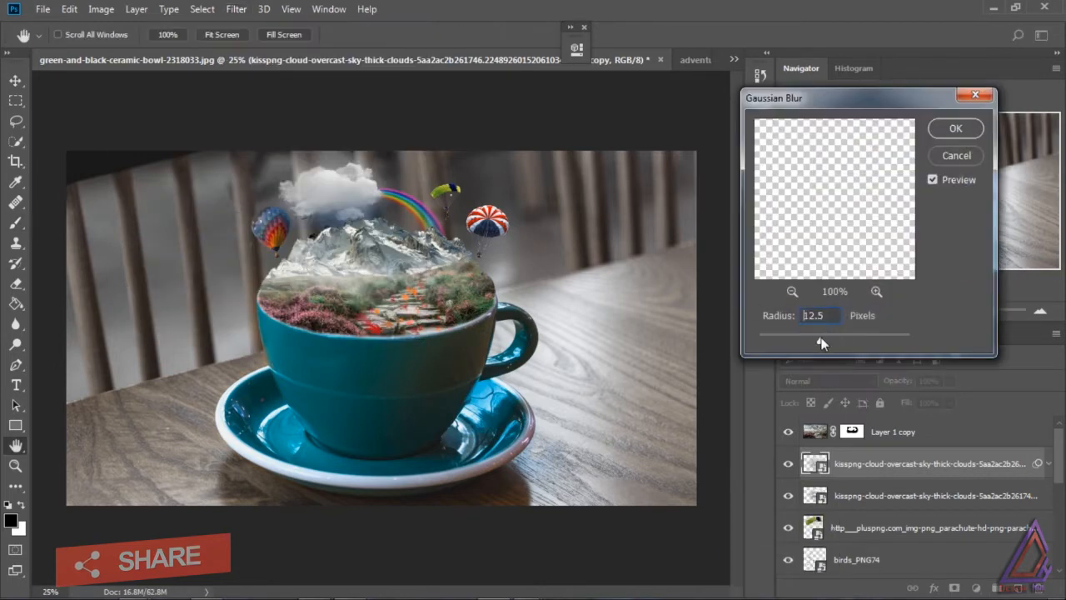
{"action": "left_click_drag", "start_coordinate": [821, 338], "coordinate": [815, 335]}
{"action": "left_click", "coordinate": [955, 127]}
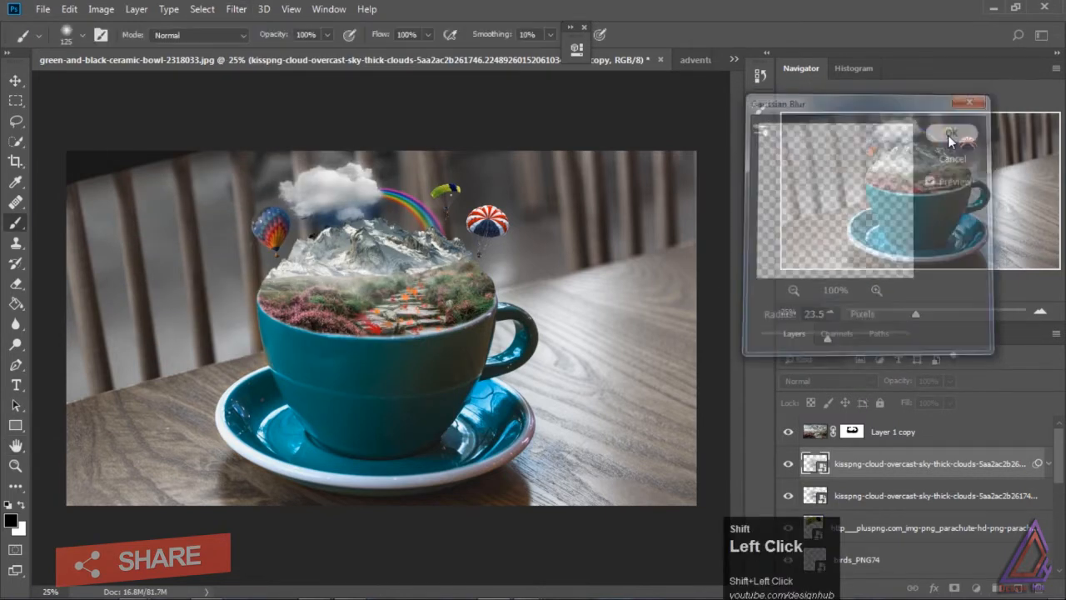
{"action": "left_click", "coordinate": [828, 381]}
{"action": "left_click", "coordinate": [812, 123]}
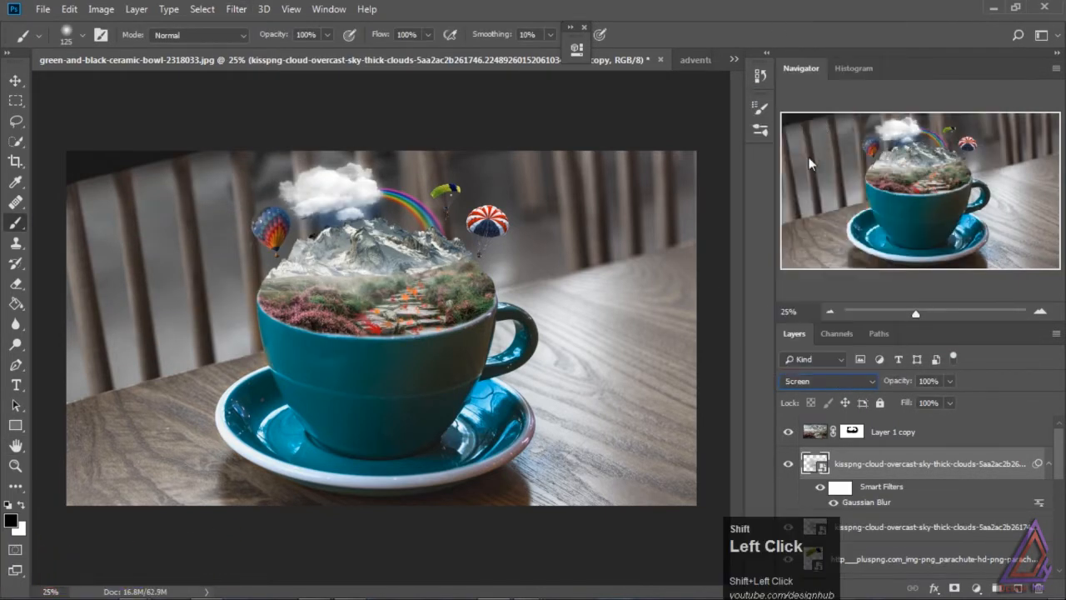
- Set the unblurred lower cloud layer's blend mode to Screen after trying Lighten
{"action": "left_click", "coordinate": [868, 525], "text": "shift"}
{"action": "left_click", "coordinate": [840, 383]}
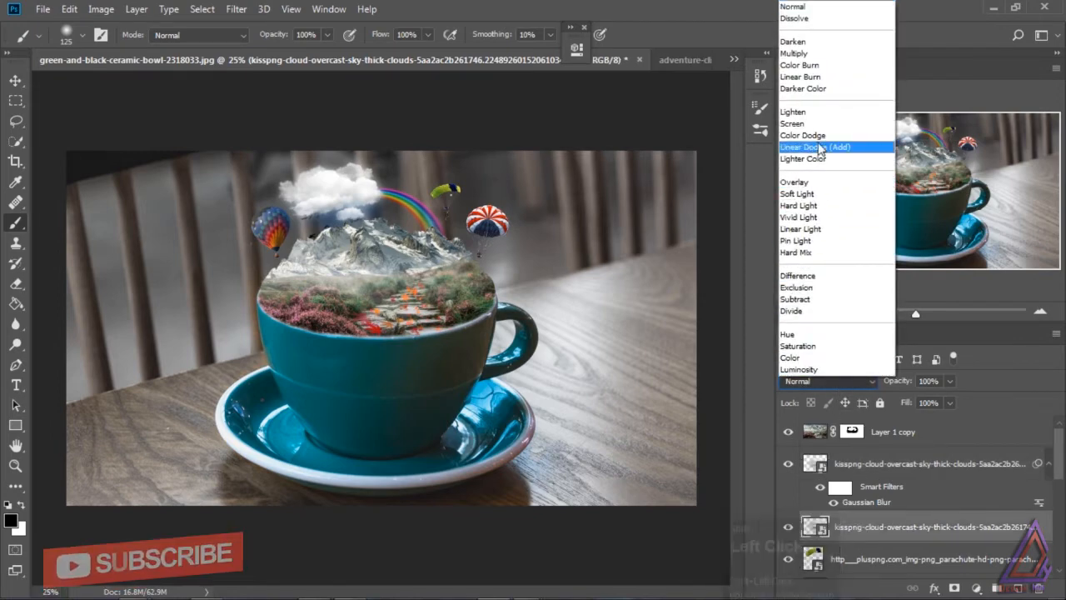
{"action": "left_click", "coordinate": [817, 113]}
{"action": "left_click", "coordinate": [833, 381]}
{"action": "left_click", "coordinate": [808, 123]}
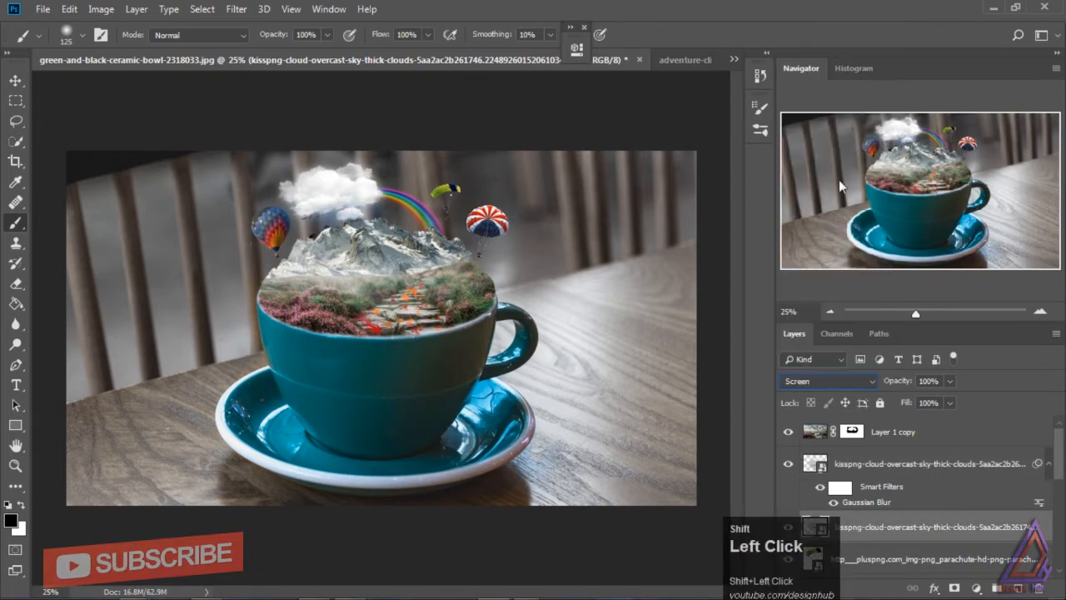
- Try the Color Dodge and Lighten blend modes on the blurred cloud layer and return it to Screen
{"action": "left_click", "coordinate": [891, 465]}
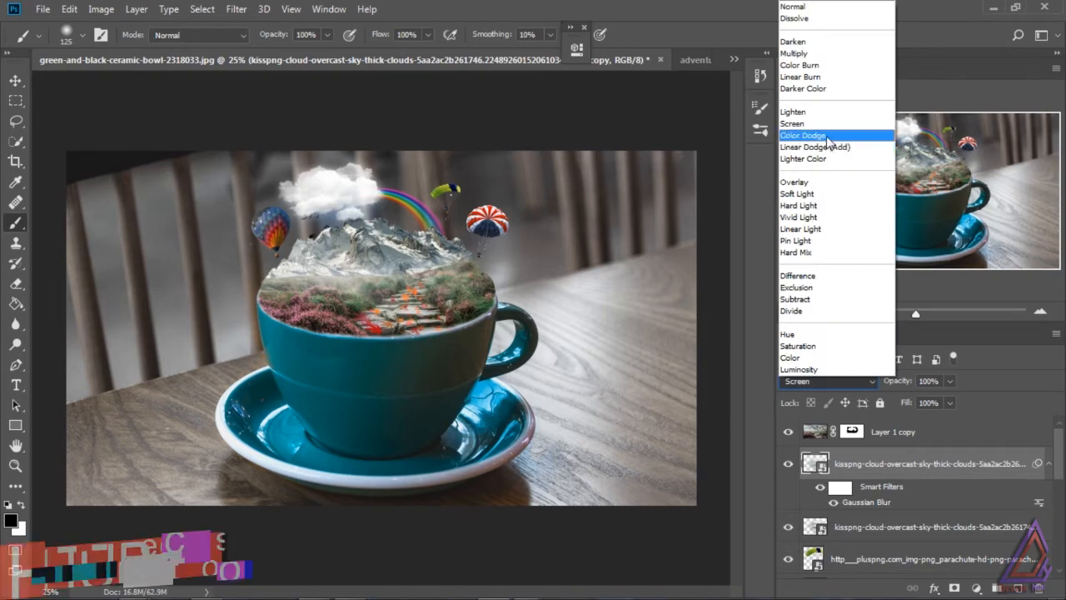
{"action": "left_click", "coordinate": [835, 136]}
{"action": "left_click", "coordinate": [833, 381]}
{"action": "left_click", "coordinate": [816, 112]}
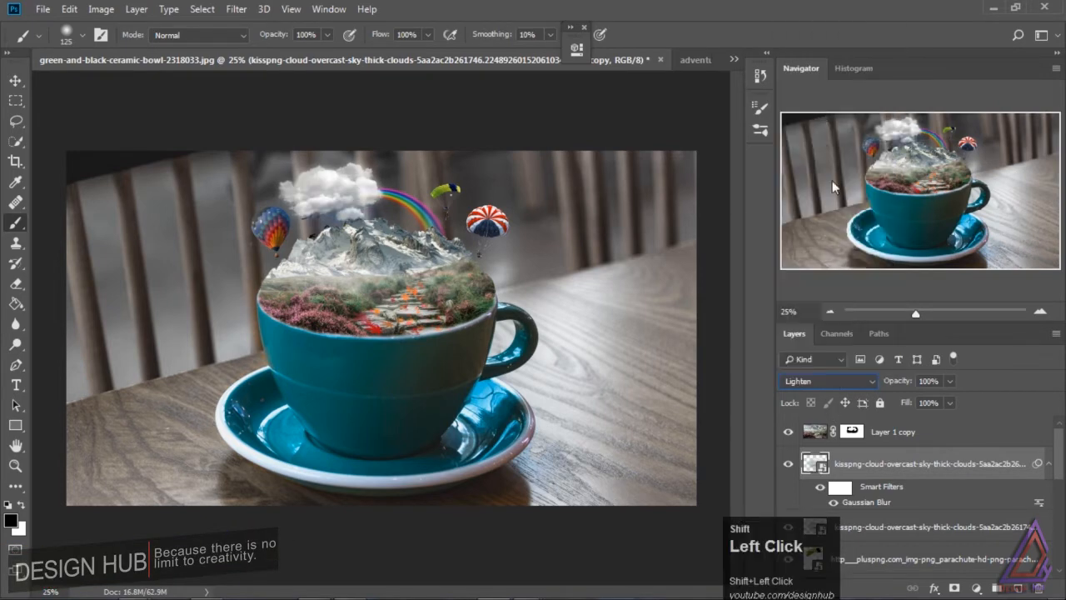
{"action": "left_click", "coordinate": [832, 380]}
{"action": "left_click", "coordinate": [817, 125]}
- Lower the blurred cloud layer's opacity to 76% and increase the radius of its Gaussian Blur smart filter
{"action": "left_click", "coordinate": [950, 381]}
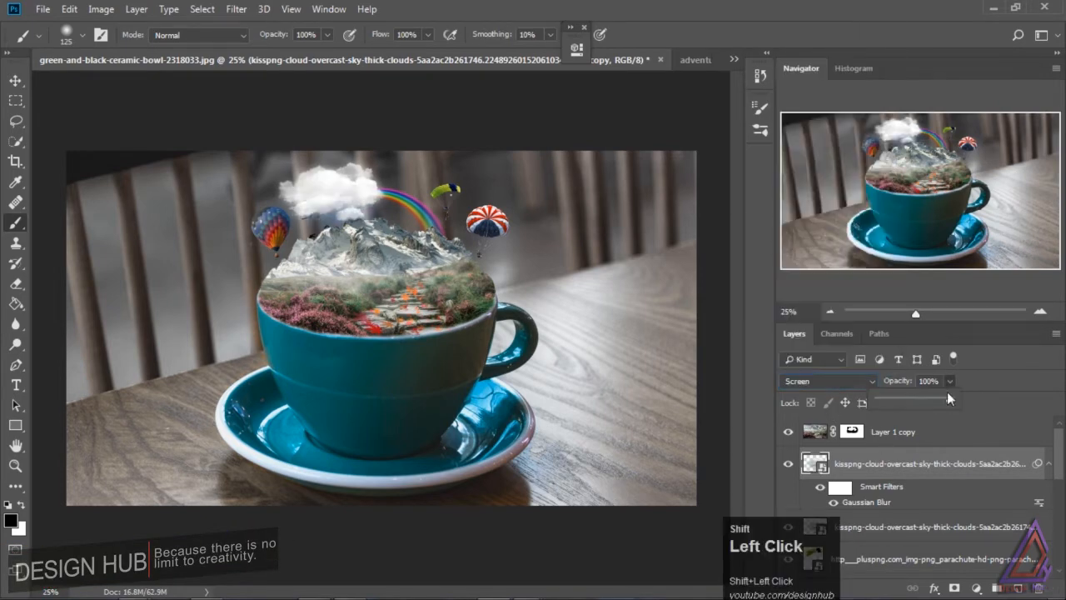
{"action": "left_click_drag", "start_coordinate": [949, 398], "coordinate": [931, 398]}
{"action": "left_click", "coordinate": [872, 504]}
{"action": "double_click", "coordinate": [873, 503]}
{"action": "left_click_drag", "start_coordinate": [830, 342], "coordinate": [848, 339]}
{"action": "left_click", "coordinate": [955, 128]}
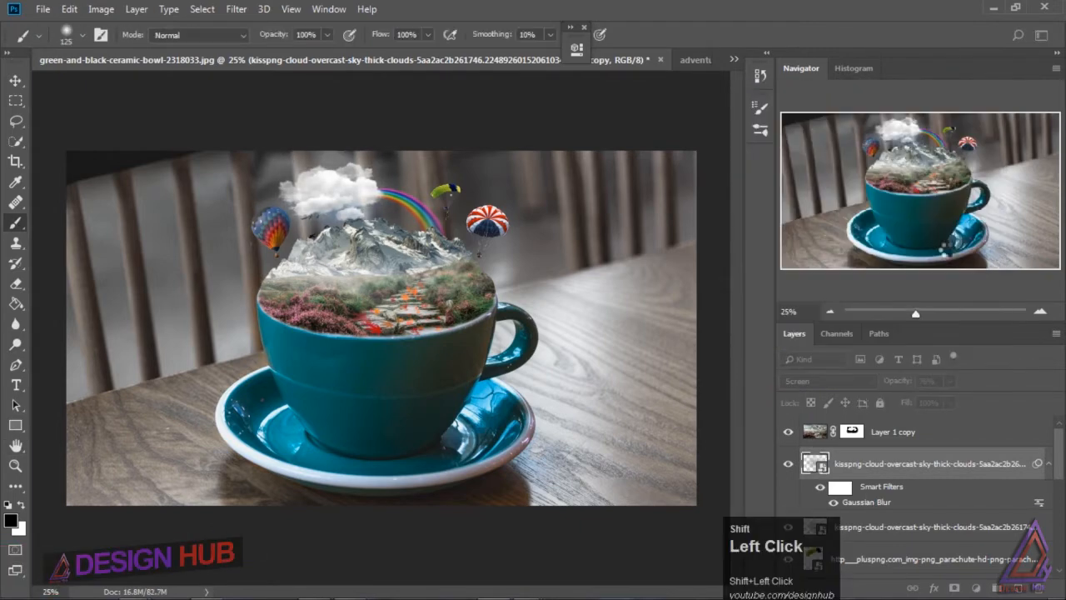
- Move both cloud layers together slightly up and to the left above the mountains
{"action": "key", "text": "v"}
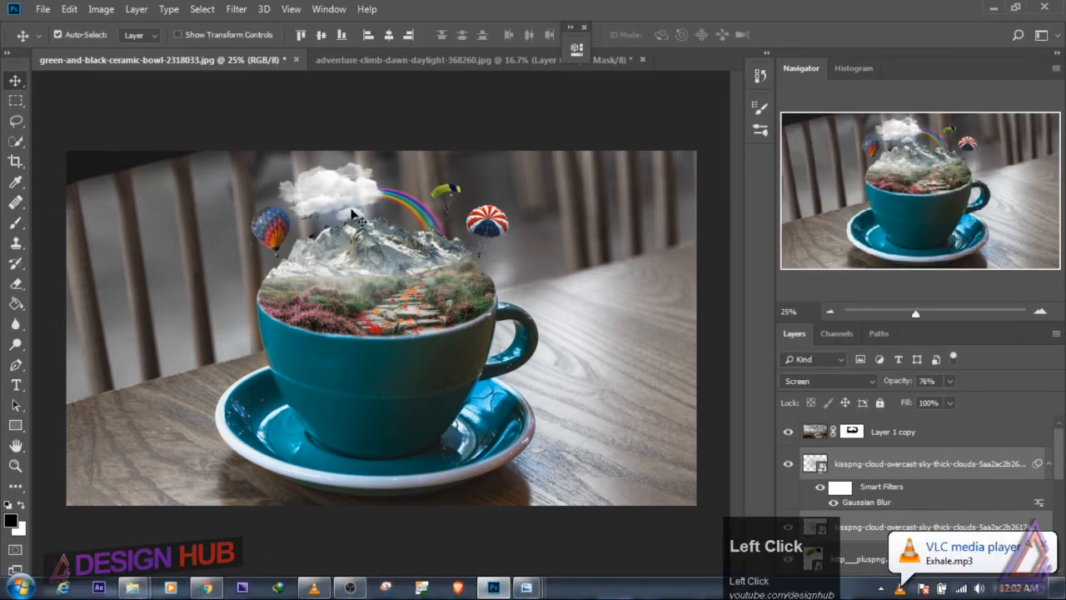
{"action": "left_click_drag", "start_coordinate": [347, 192], "coordinate": [340, 186]}
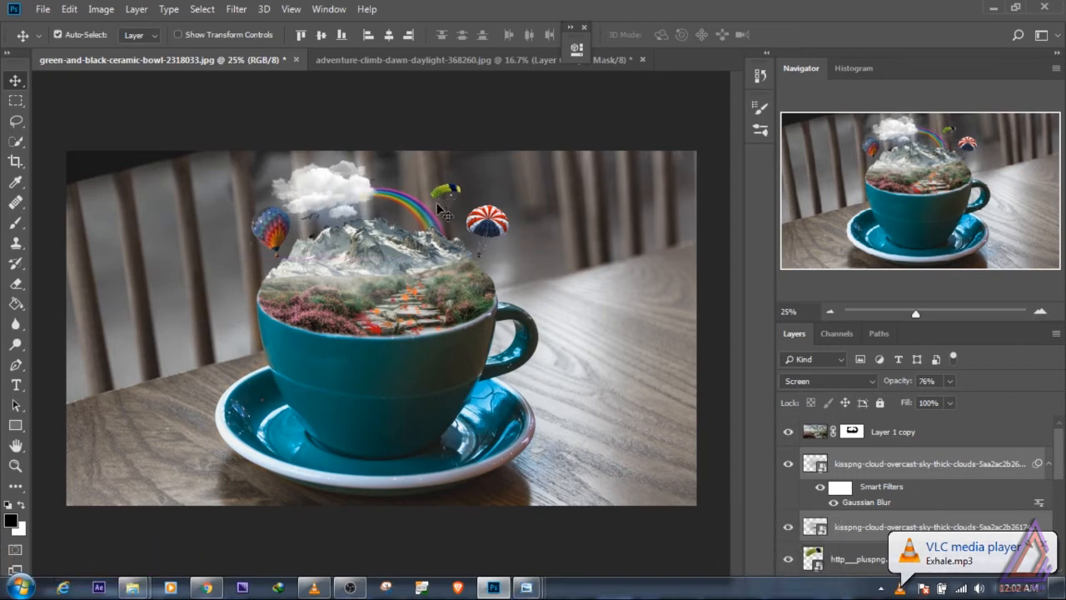
- Enlarge both cloud layers slightly and move them higher above the mountains, and lower the blurred cloud layer's opacity to 59%
{"action": "key", "text": "ctrl+t"}
{"action": "left_click", "coordinate": [545, 245]}
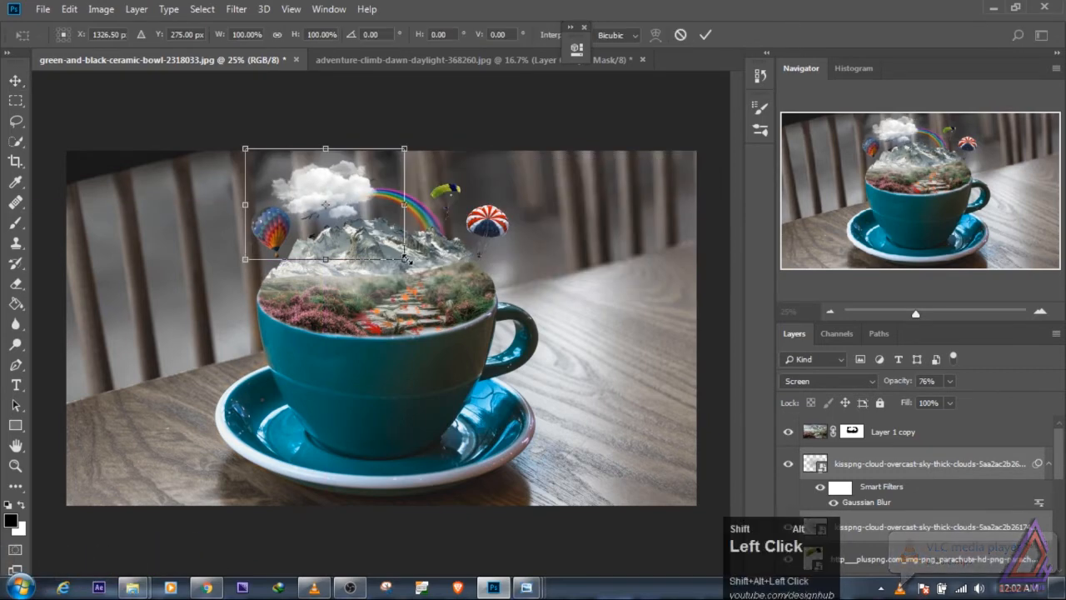
{"action": "left_click_drag", "start_coordinate": [405, 259], "coordinate": [409, 262]}
{"action": "left_click_drag", "start_coordinate": [351, 194], "coordinate": [352, 187]}
{"action": "left_click", "coordinate": [20, 80]}
{"action": "left_click", "coordinate": [457, 228]}
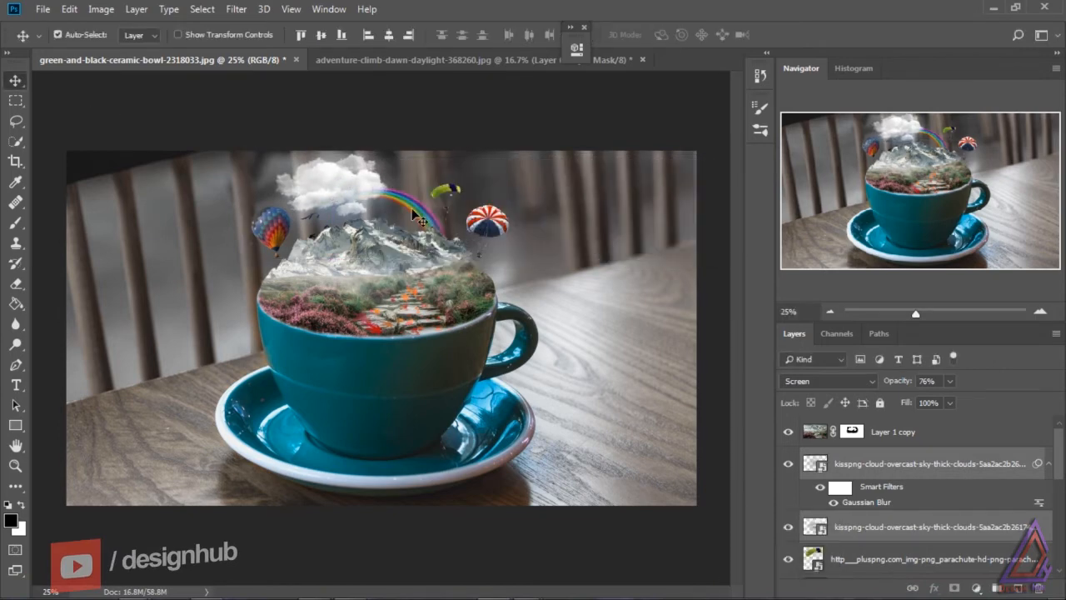
{"action": "left_click", "coordinate": [937, 467], "text": "shift"}
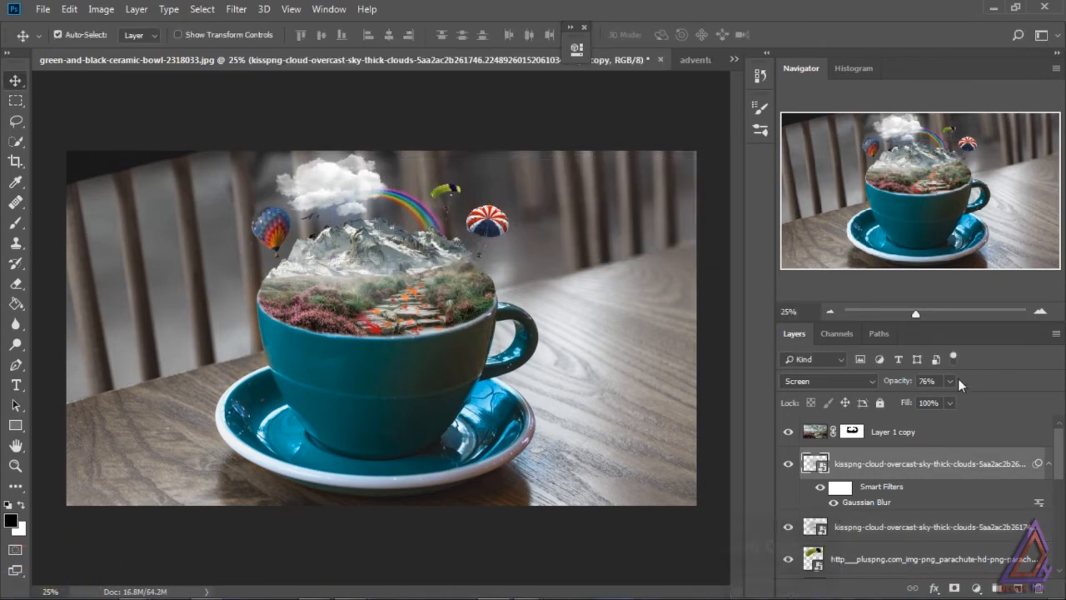
{"action": "left_click", "coordinate": [949, 381]}
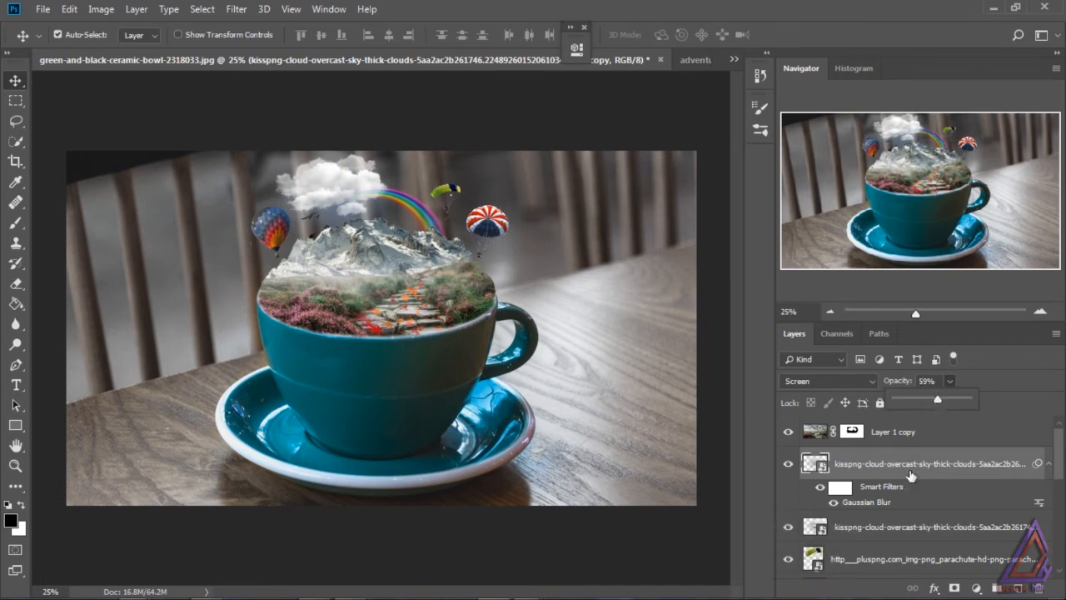
- Apply a slight Gaussian Blur smart filter to the green parachute layer
{"action": "left_click", "coordinate": [922, 556]}
{"action": "left_click", "coordinate": [923, 557]}
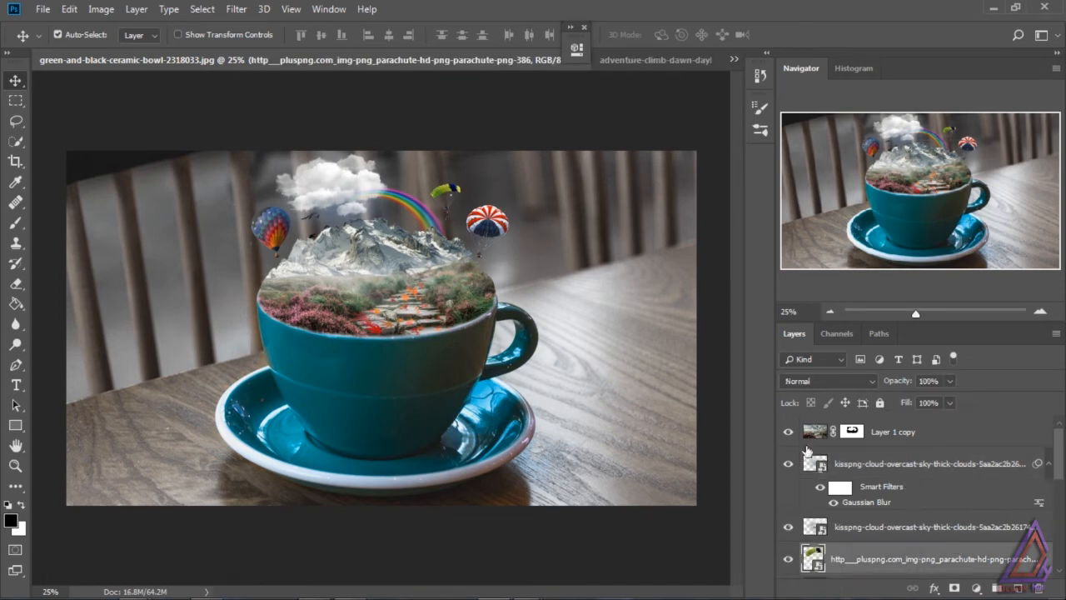
{"action": "left_click", "coordinate": [237, 8]}
{"action": "left_click", "coordinate": [275, 178]}
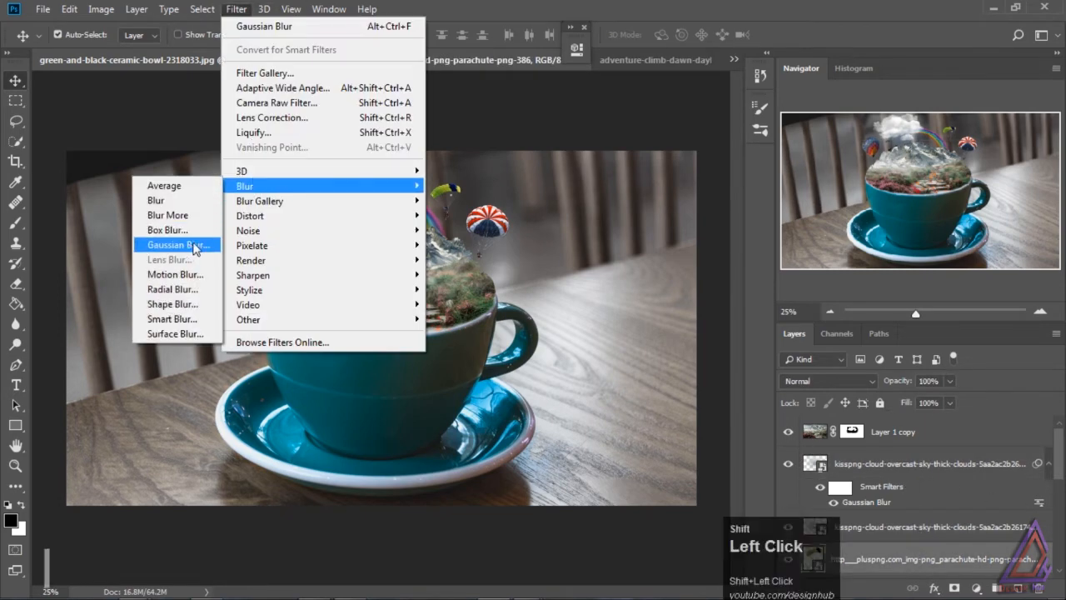
{"action": "left_click", "coordinate": [167, 241]}
{"action": "left_click_drag", "start_coordinate": [776, 336], "coordinate": [773, 340]}
{"action": "left_click", "coordinate": [953, 130]}
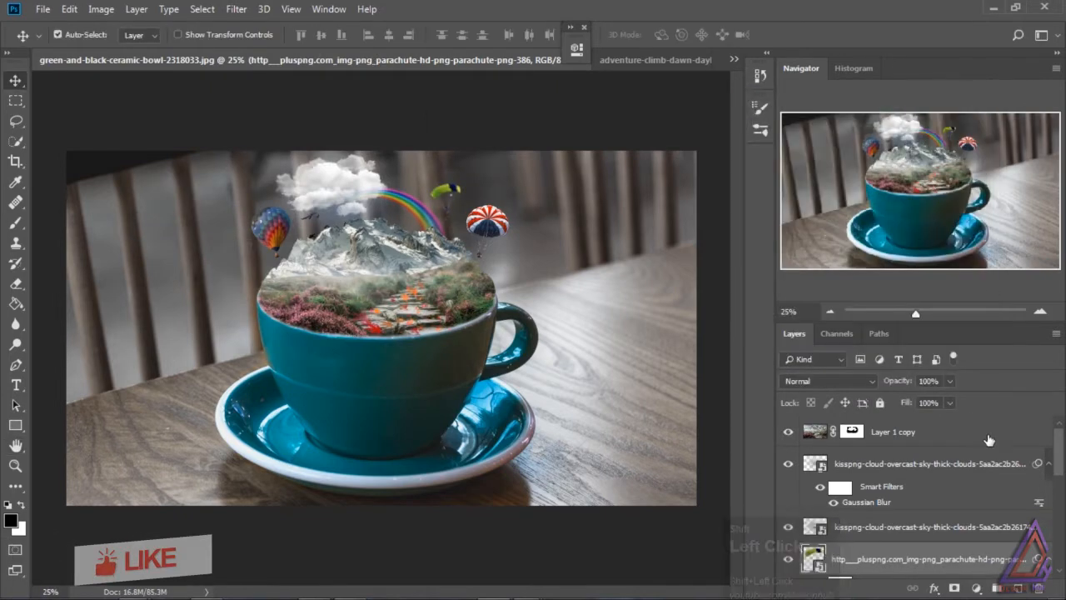
- Move the birds_PNG74 layer up the layer stack so it sits between the two cloud layers
{"action": "left_click", "coordinate": [1062, 465], "text": "shift"}
{"action": "left_click_drag", "start_coordinate": [1061, 465], "coordinate": [1062, 509]}
{"action": "left_click_drag", "start_coordinate": [928, 468], "coordinate": [952, 450]}
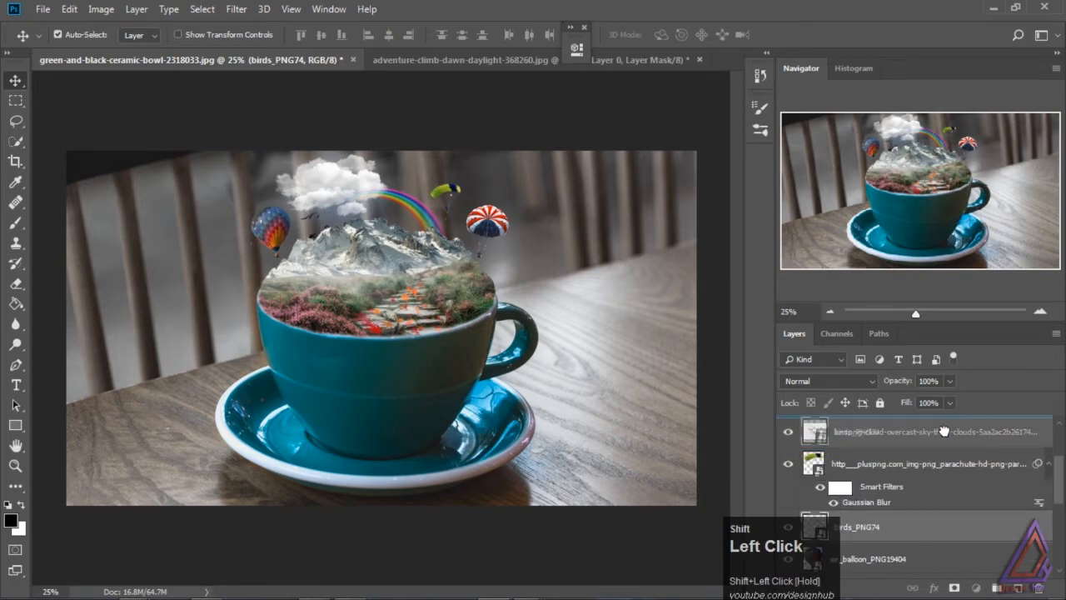
- Scale the birds to about 75%, rotate them about 20.5° clockwise and place them across the clouds above the mountains
{"action": "left_click", "coordinate": [353, 204]}
{"action": "left_click", "coordinate": [354, 204]}
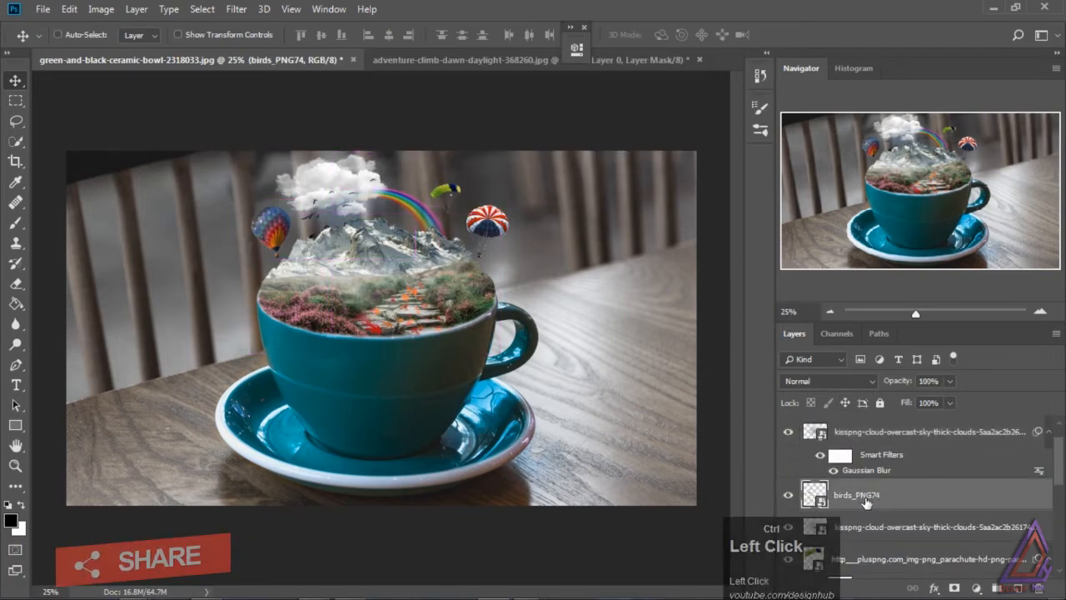
{"action": "key", "text": "ctrl+t"}
{"action": "left_click_drag", "start_coordinate": [354, 204], "coordinate": [333, 179]}
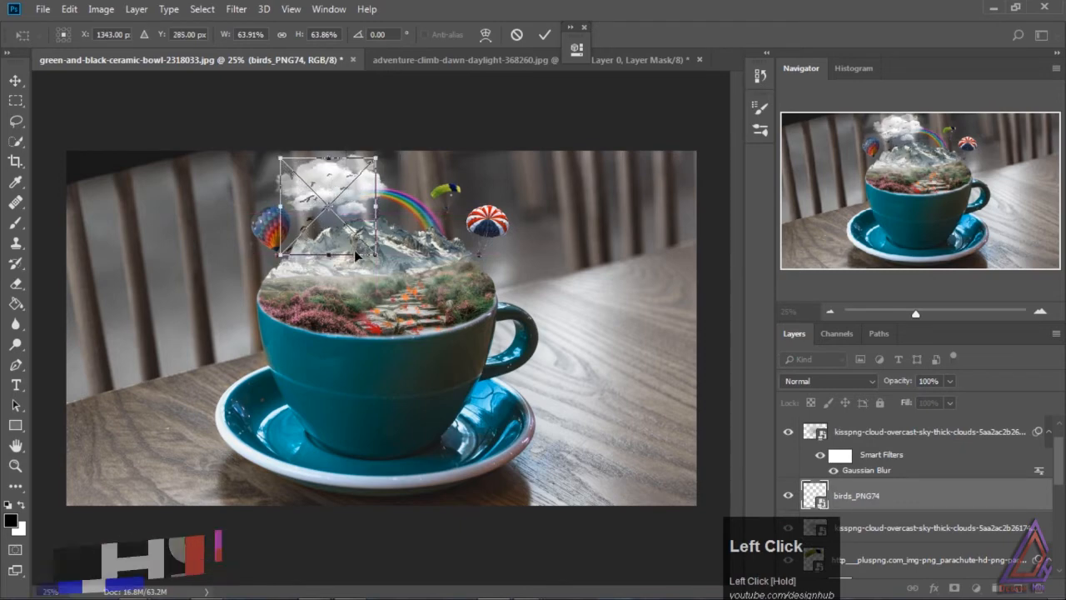
{"action": "left_click_drag", "start_coordinate": [377, 254], "coordinate": [386, 261]}
{"action": "left_click_drag", "start_coordinate": [405, 135], "coordinate": [426, 165]}
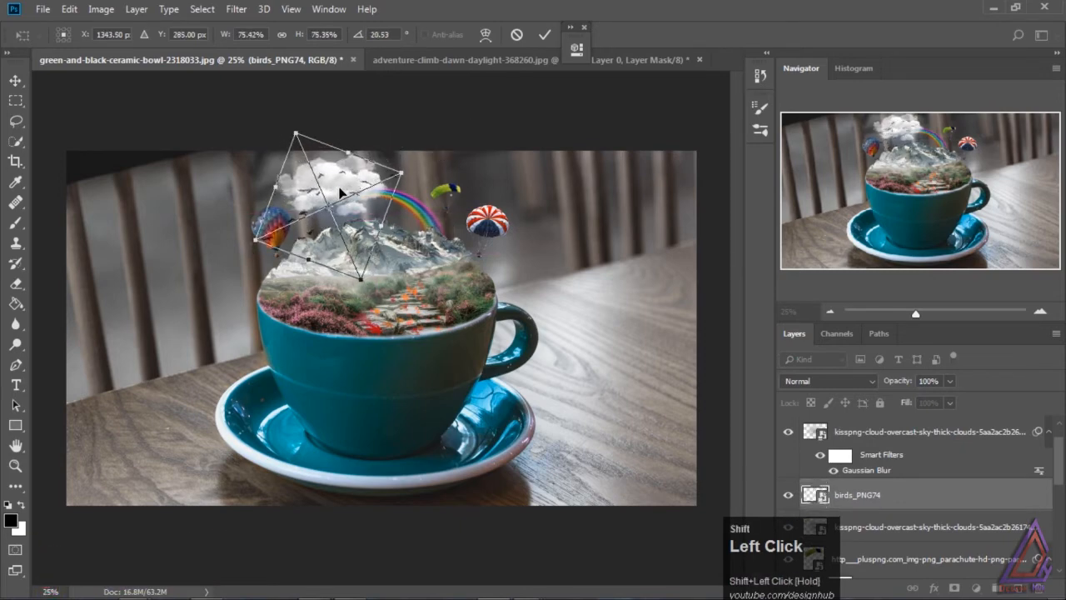
{"action": "left_click_drag", "start_coordinate": [338, 190], "coordinate": [345, 185]}
{"action": "left_click", "coordinate": [15, 80]}
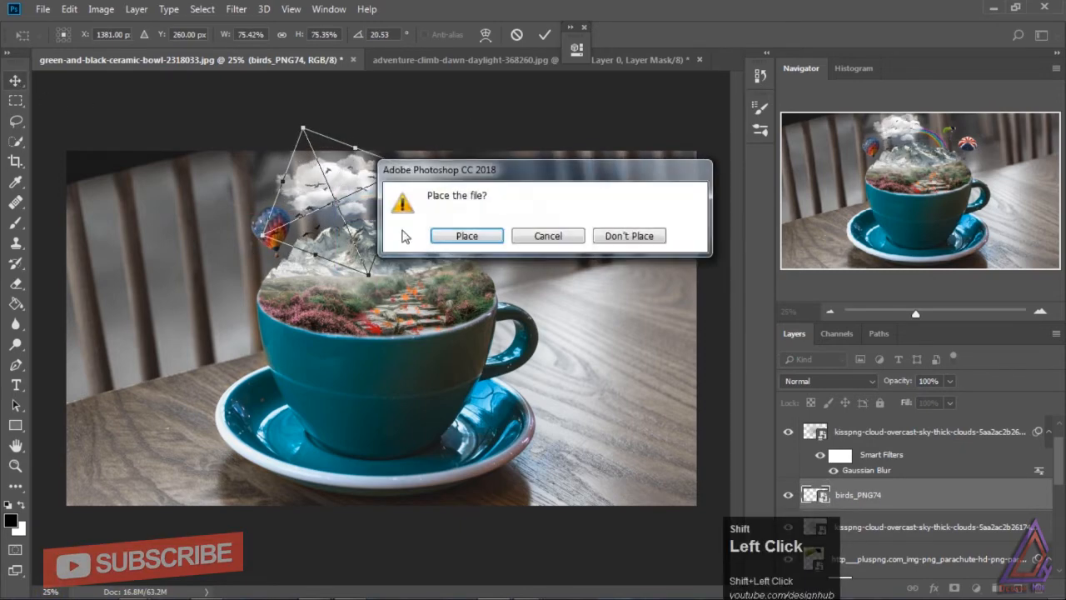
{"action": "left_click", "coordinate": [469, 237]}
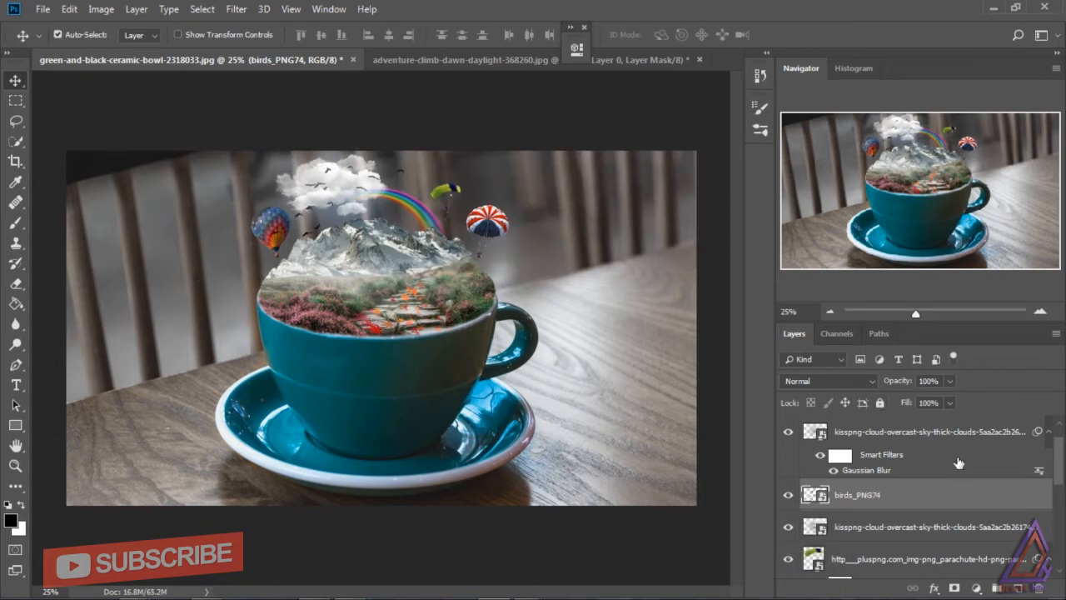
- Toggle the visibility of the air_balloon_PNG19404 layer to check it in the composition
{"action": "left_click_drag", "start_coordinate": [1058, 475], "coordinate": [1057, 514]}
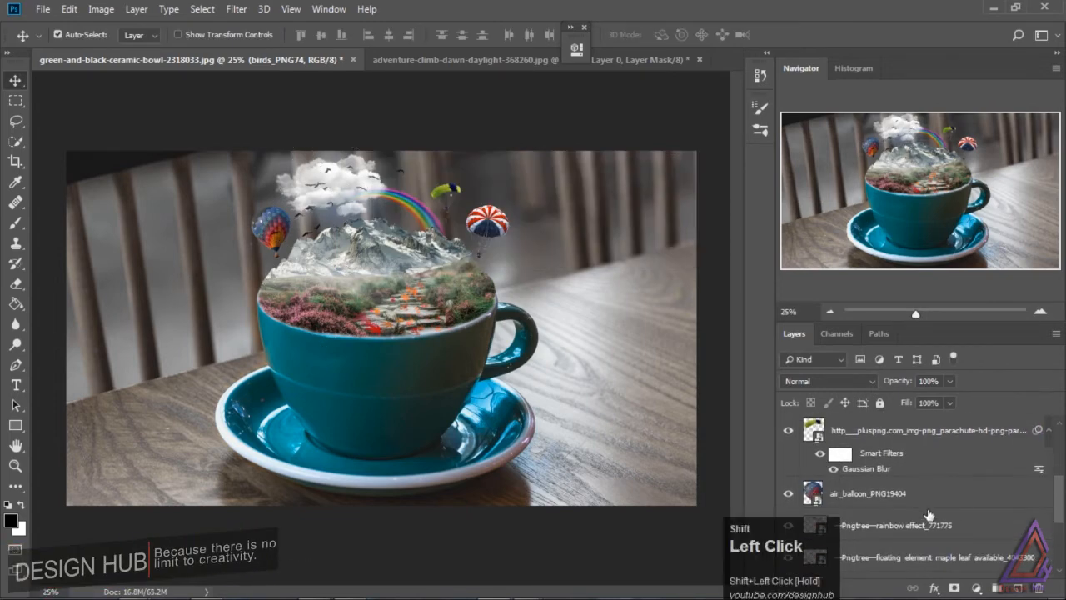
{"action": "left_click", "coordinate": [916, 493]}
{"action": "left_click", "coordinate": [789, 496], "text": "shift"}
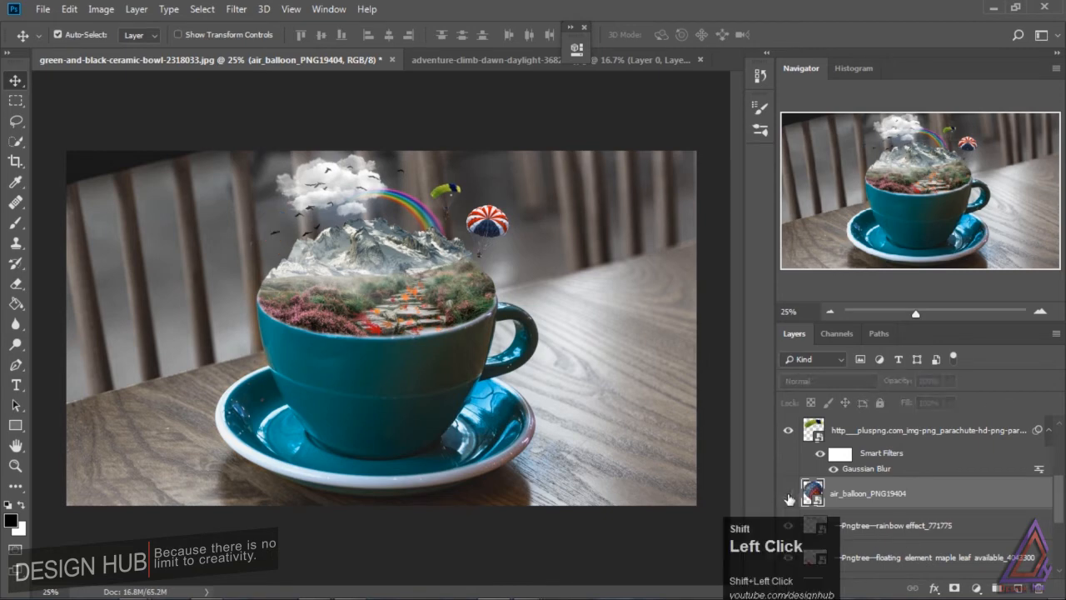
- Apply a Gaussian Blur smart filter with a 12.5-pixel radius to the rainbow layer
{"action": "left_click", "coordinate": [880, 526]}
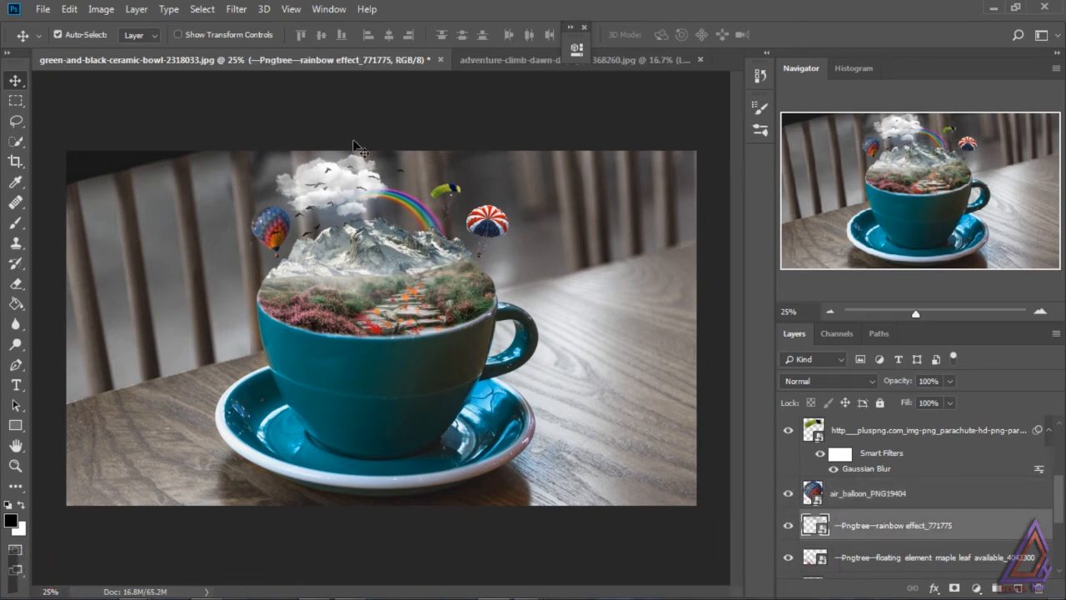
{"action": "left_click", "coordinate": [241, 10]}
{"action": "mouse_move", "coordinate": [279, 179]}
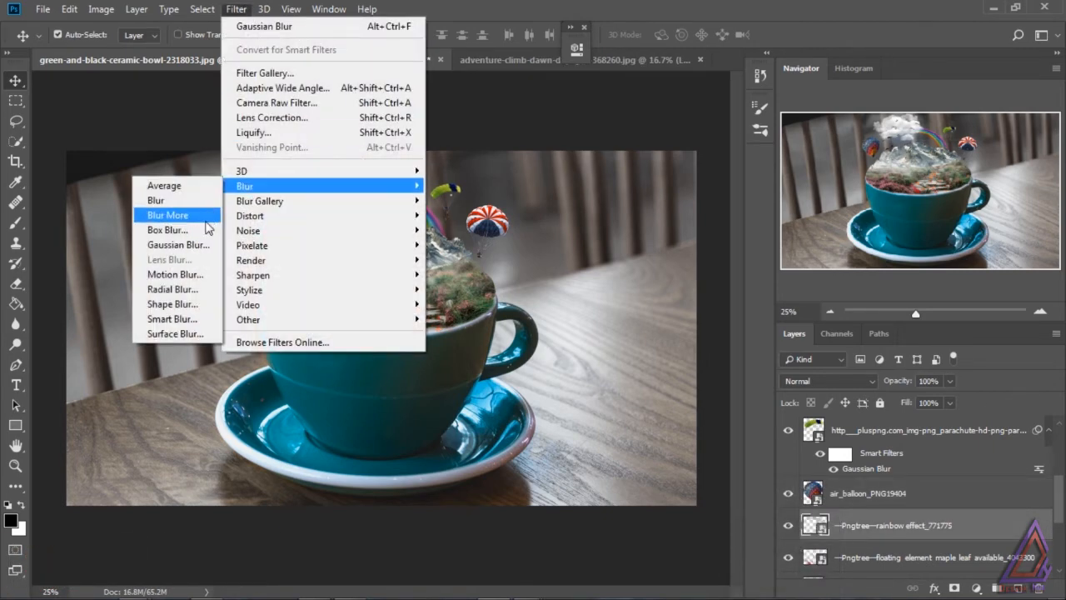
{"action": "left_click", "coordinate": [175, 245]}
{"action": "left_click_drag", "start_coordinate": [772, 341], "coordinate": [806, 340]}
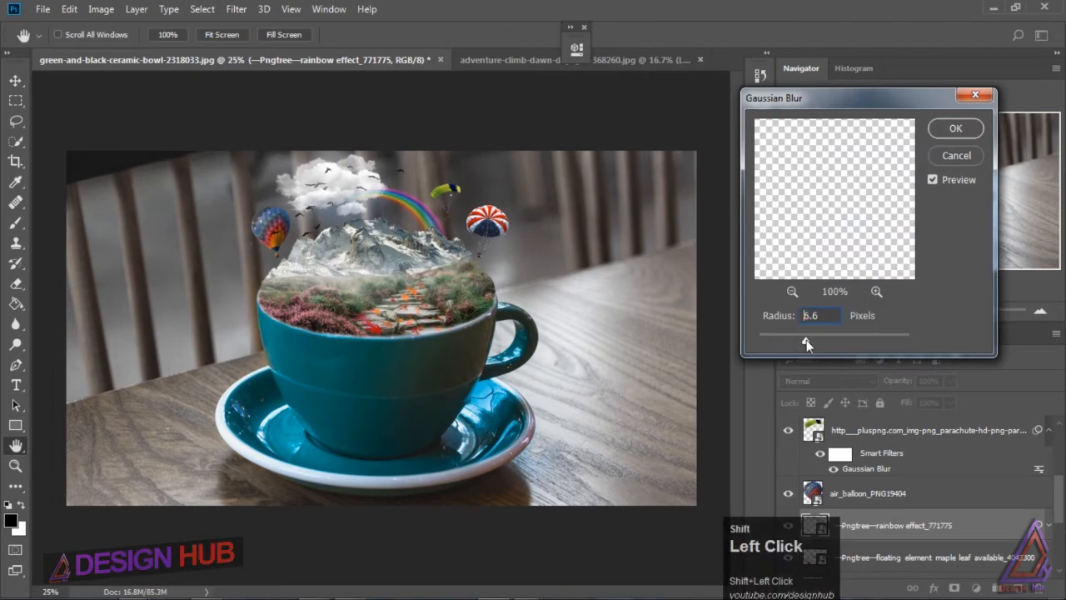
{"action": "left_click", "coordinate": [820, 337]}
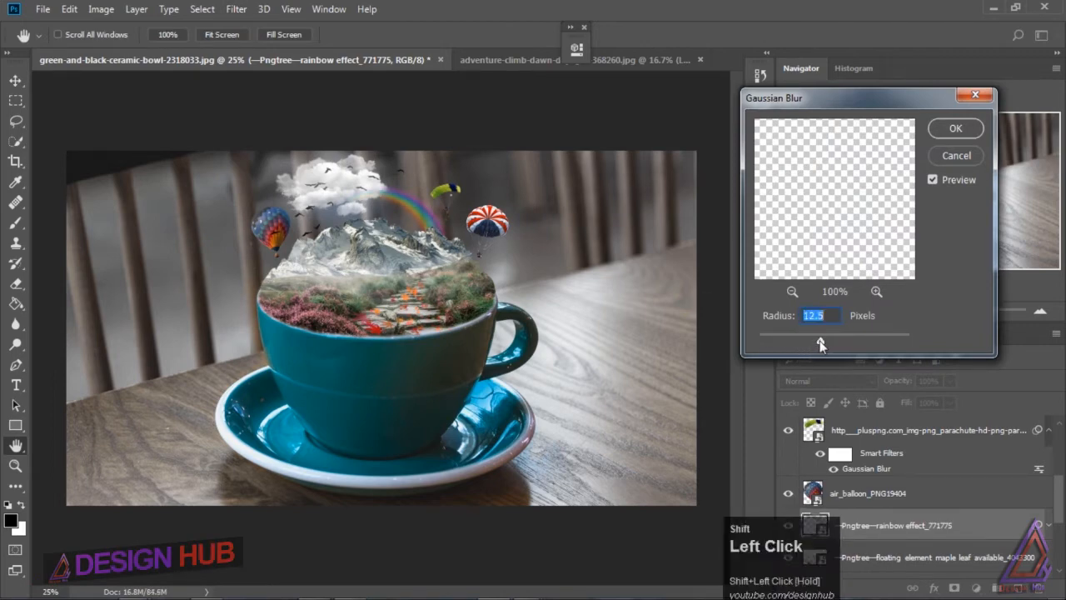
{"action": "left_click", "coordinate": [955, 127]}
- Lower the rainbow layer's opacity to 75% and move it to the top of the layer stack
{"action": "left_click", "coordinate": [949, 380]}
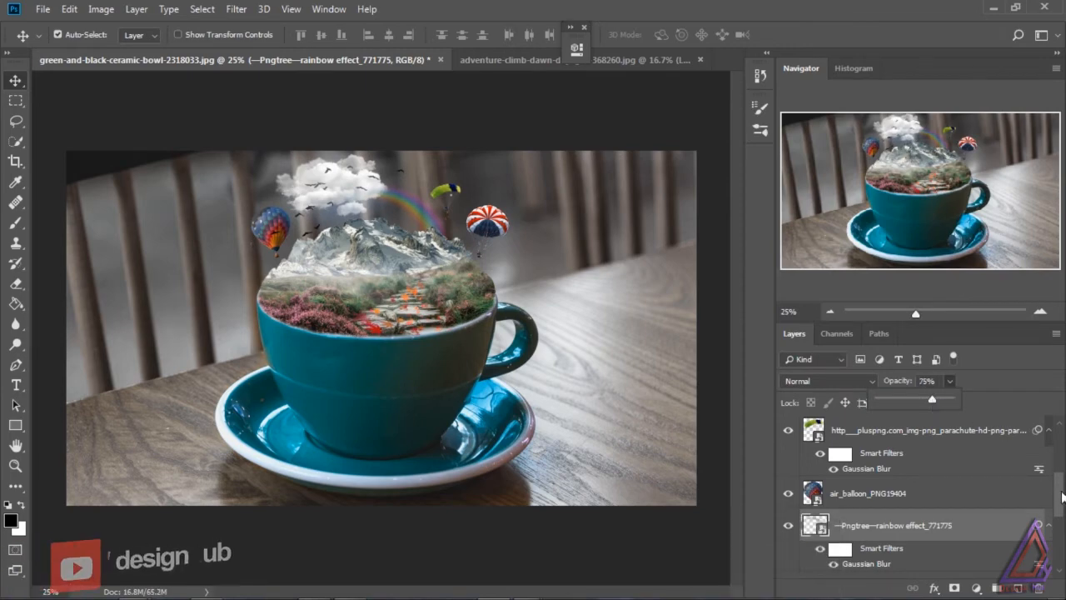
{"action": "left_click_drag", "start_coordinate": [1062, 497], "coordinate": [1062, 502]}
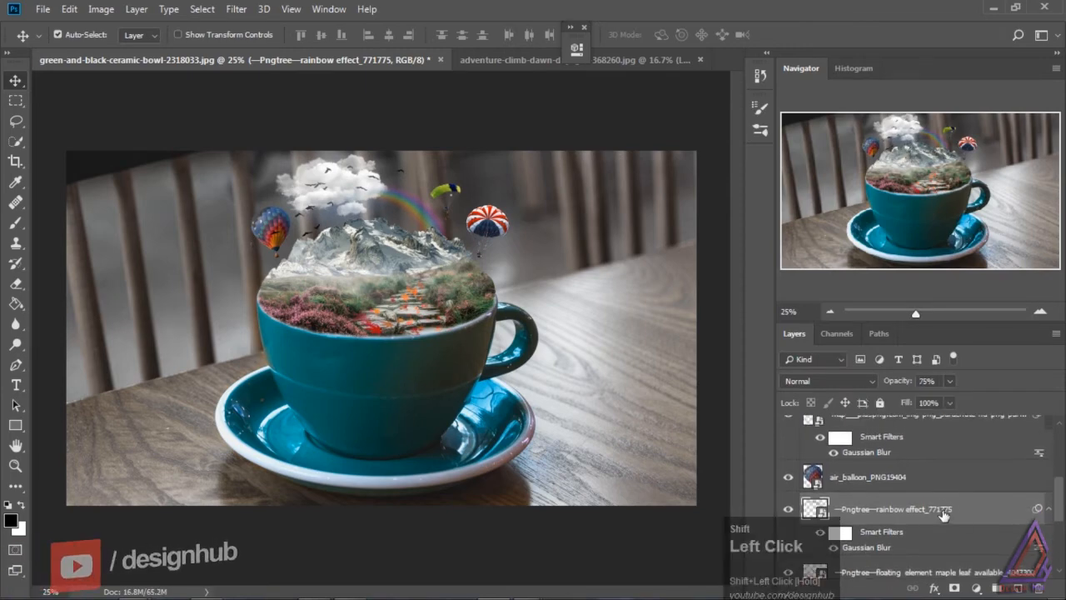
{"action": "left_click_drag", "start_coordinate": [928, 509], "coordinate": [957, 418]}
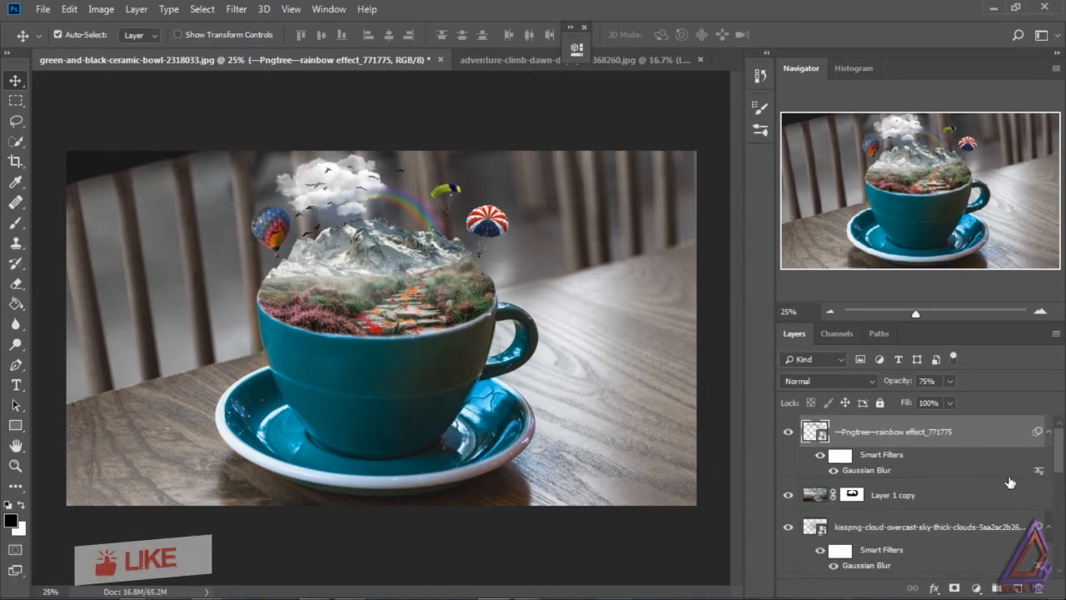
- Try the Overlay, Multiply, Hard Light and Vivid Light blend modes on the floating maple leaf layer
{"action": "left_click", "coordinate": [1056, 492]}
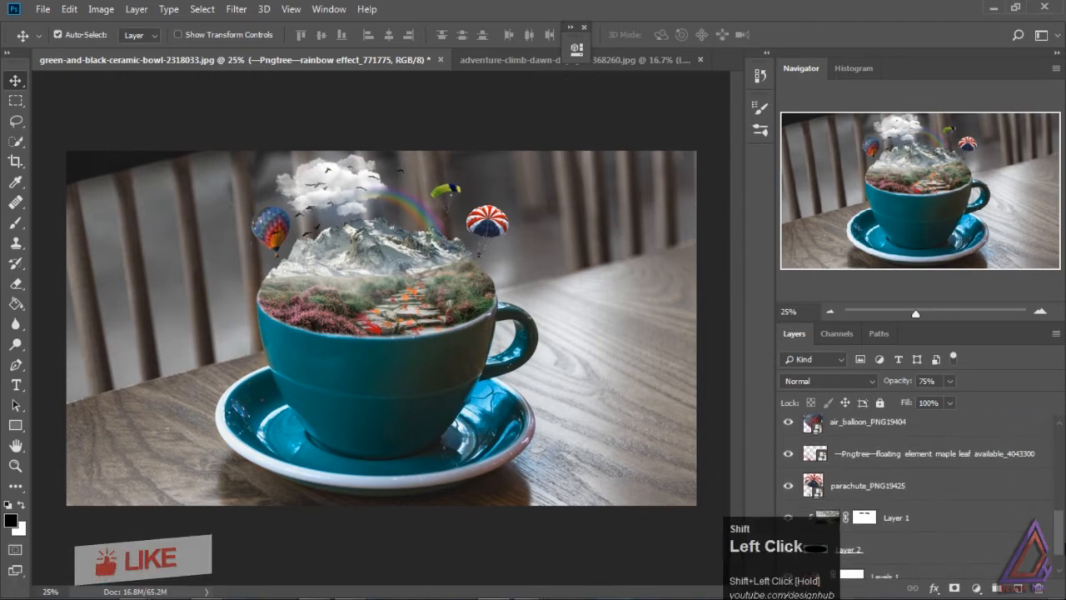
{"action": "left_click", "coordinate": [921, 455]}
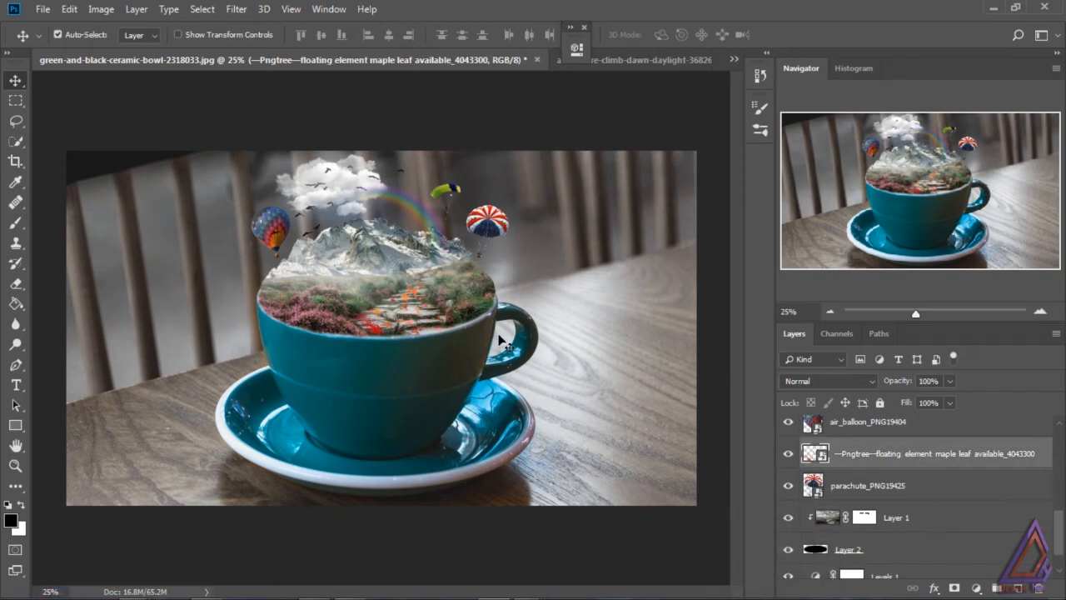
{"action": "left_click", "coordinate": [828, 381]}
{"action": "left_click", "coordinate": [820, 188]}
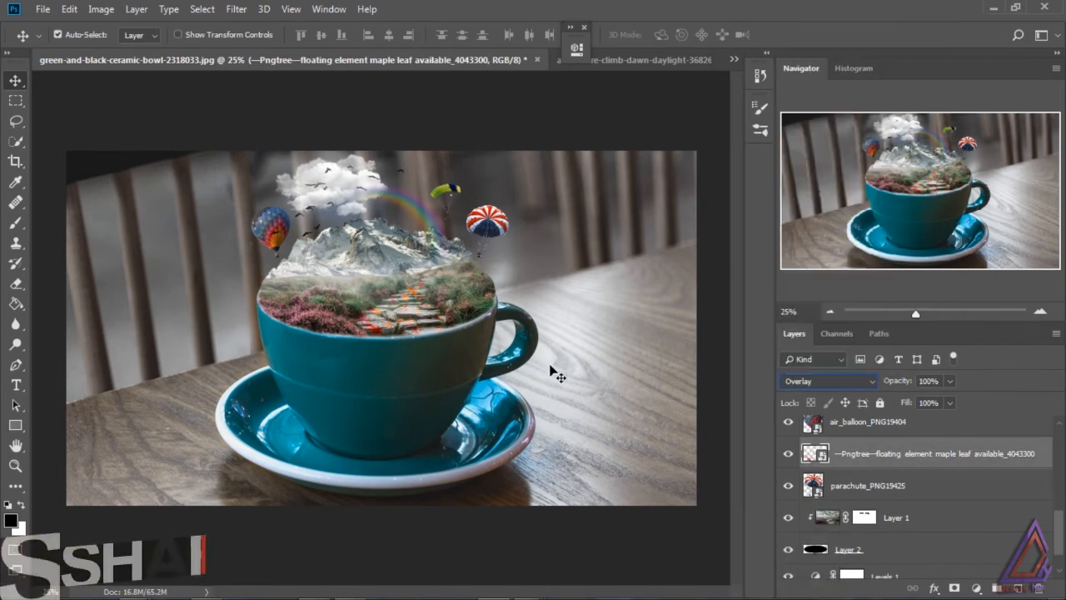
{"action": "left_click", "coordinate": [829, 380]}
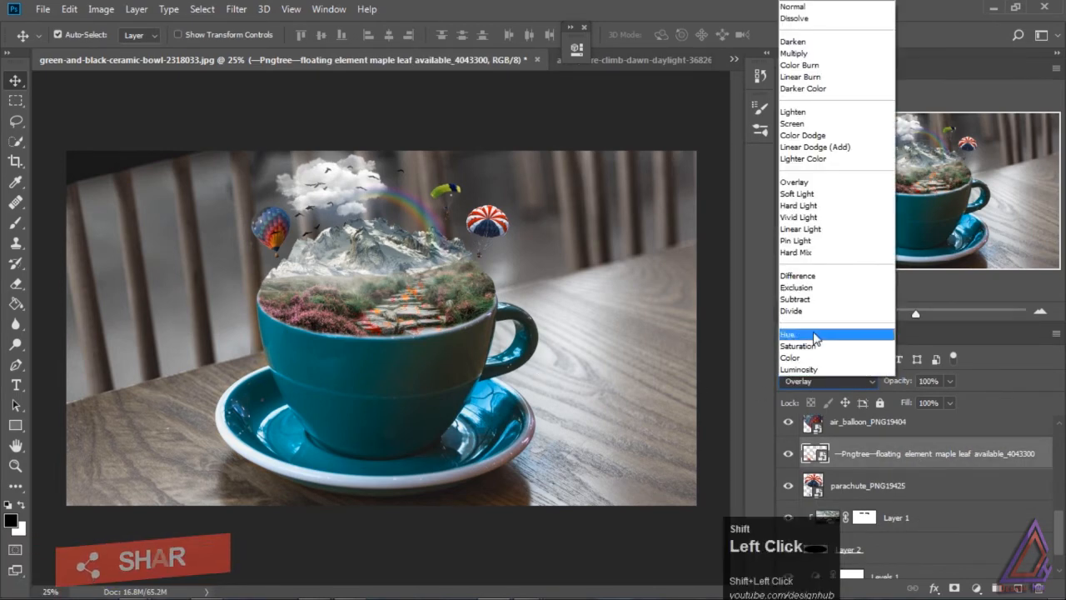
{"action": "left_click", "coordinate": [823, 54]}
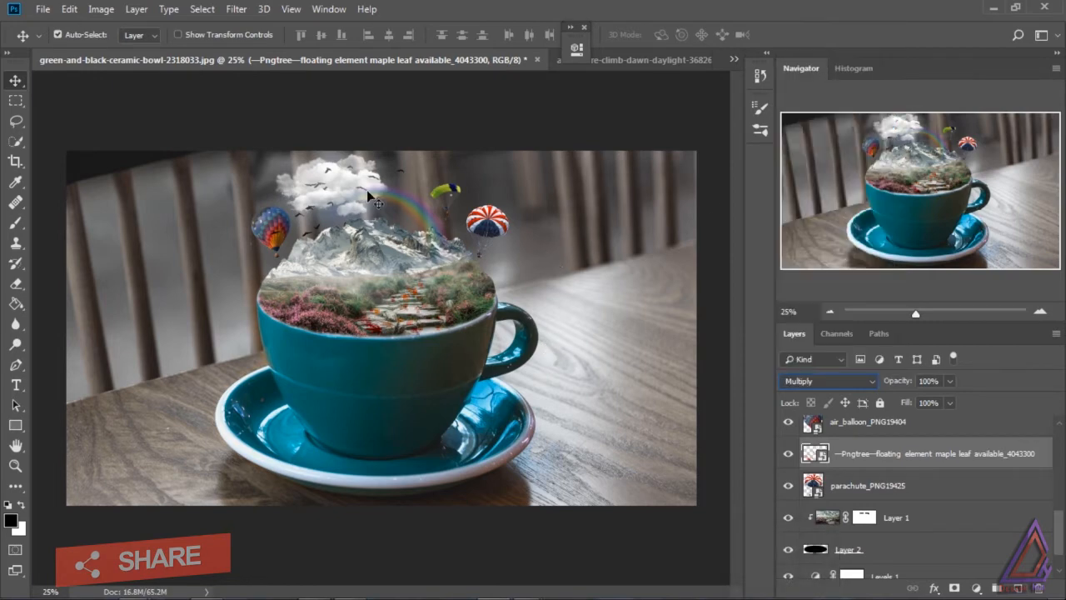
{"action": "left_click", "coordinate": [830, 377]}
{"action": "left_click", "coordinate": [823, 203]}
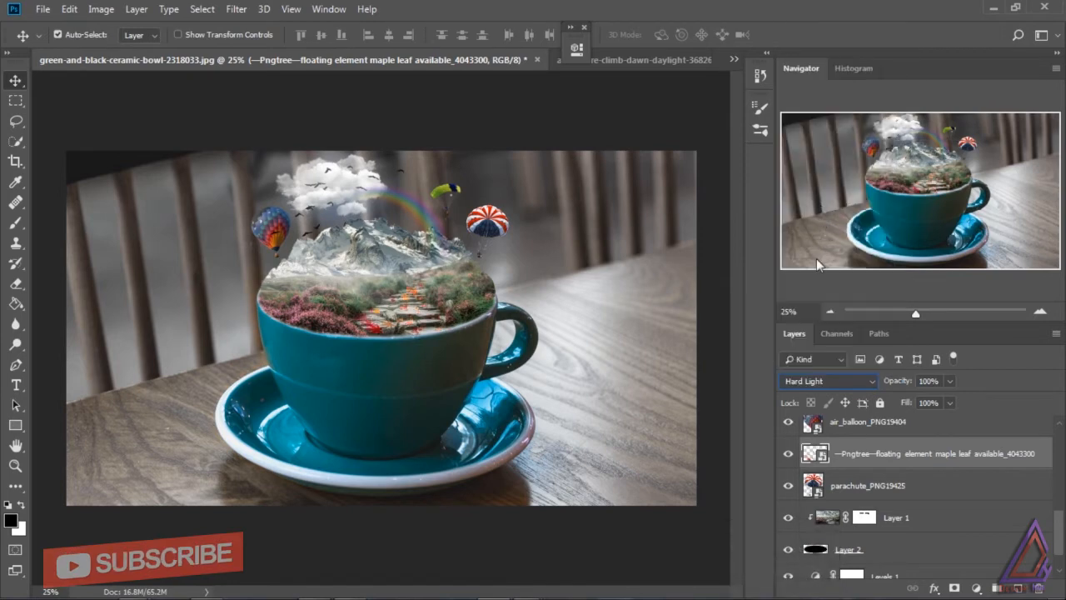
{"action": "left_click", "coordinate": [830, 380]}
{"action": "left_click", "coordinate": [820, 215]}
- Apply a Motion Blur smart filter to the maple leaf layer with a 0° angle and a 17-pixel distance
{"action": "left_click", "coordinate": [236, 9]}
{"action": "mouse_move", "coordinate": [275, 180]}
{"action": "left_click", "coordinate": [186, 276]}
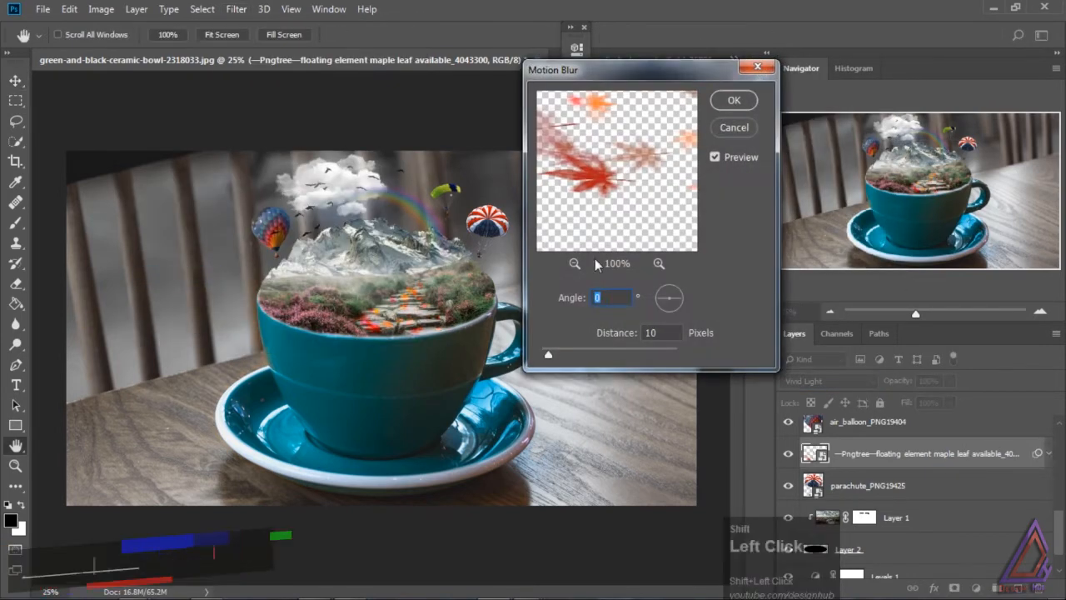
{"action": "left_click_drag", "start_coordinate": [552, 353], "coordinate": [553, 355]}
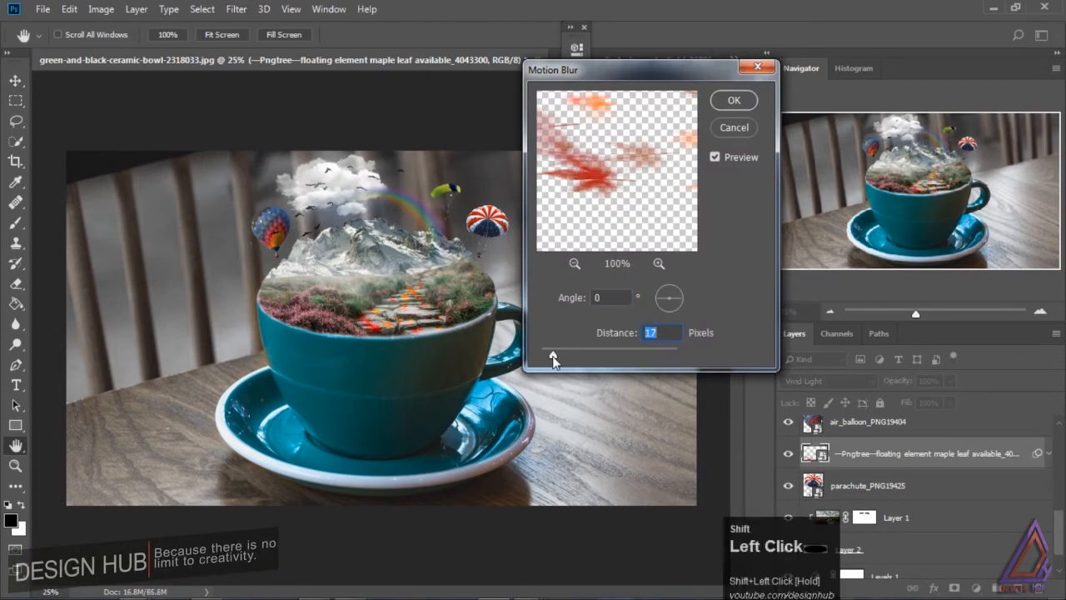
{"action": "left_click", "coordinate": [734, 100]}
- Set the maple leaf layer's blend mode to Normal after trying Darken, and lower its opacity to 70%
{"action": "left_click", "coordinate": [829, 381]}
{"action": "left_click", "coordinate": [825, 41]}
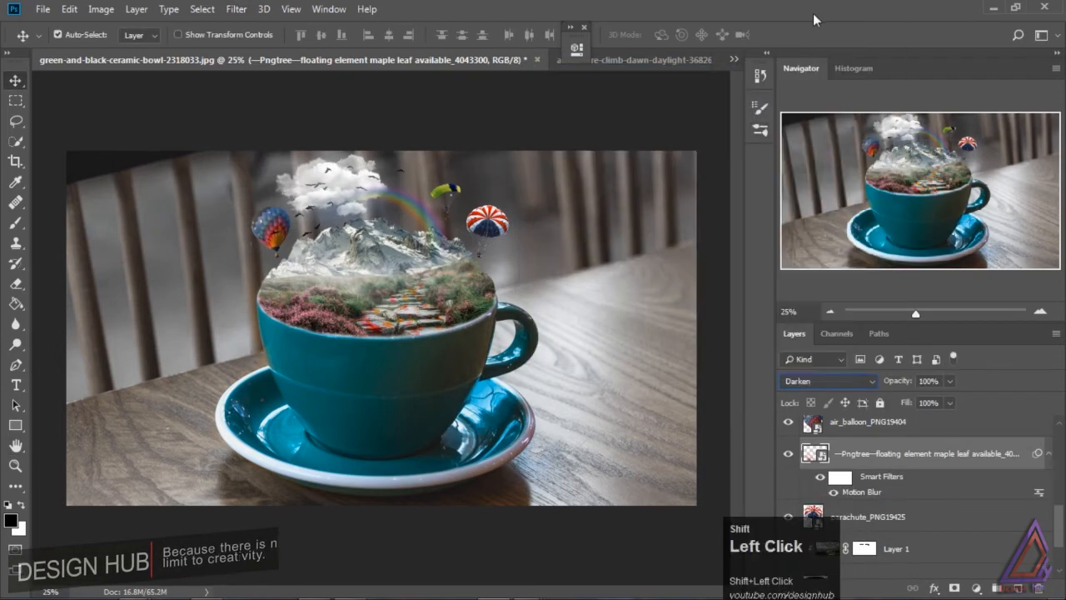
{"action": "left_click", "coordinate": [823, 382]}
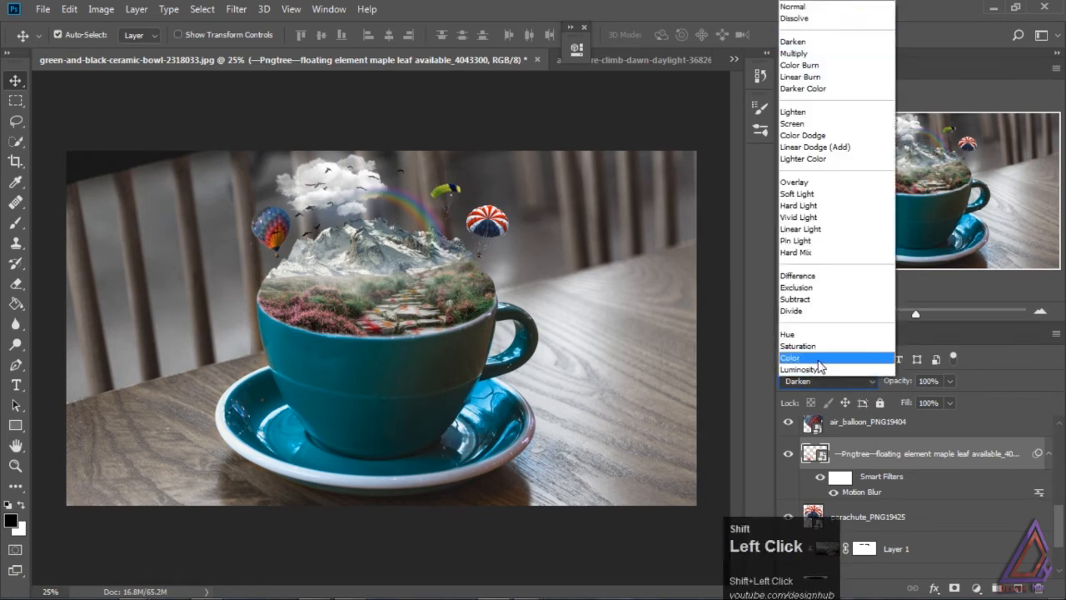
{"action": "left_click", "coordinate": [824, 10]}
{"action": "left_click", "coordinate": [949, 381]}
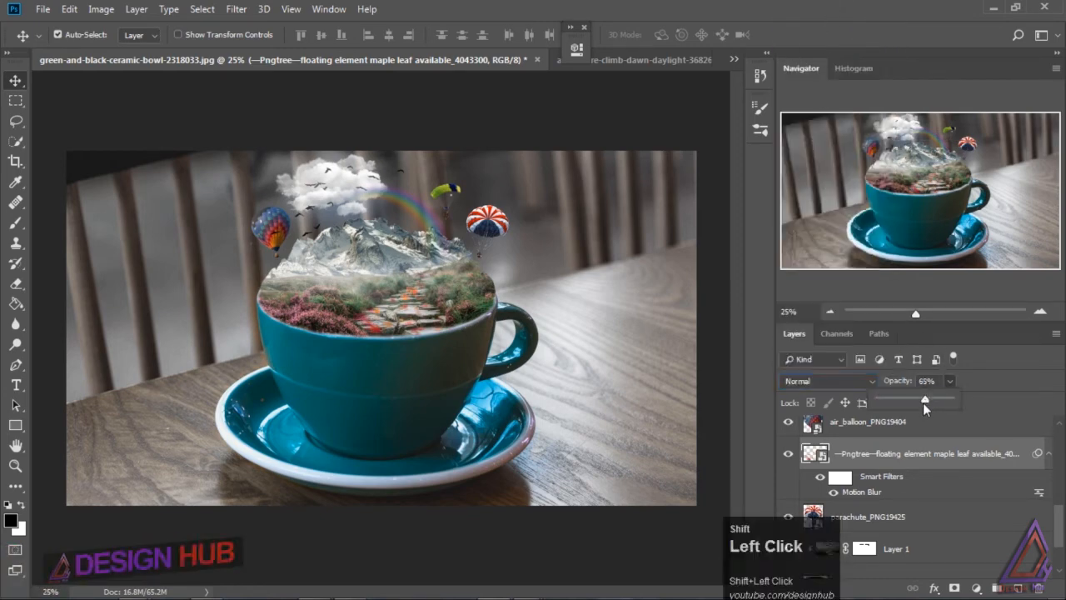
{"action": "left_click", "coordinate": [928, 401]}
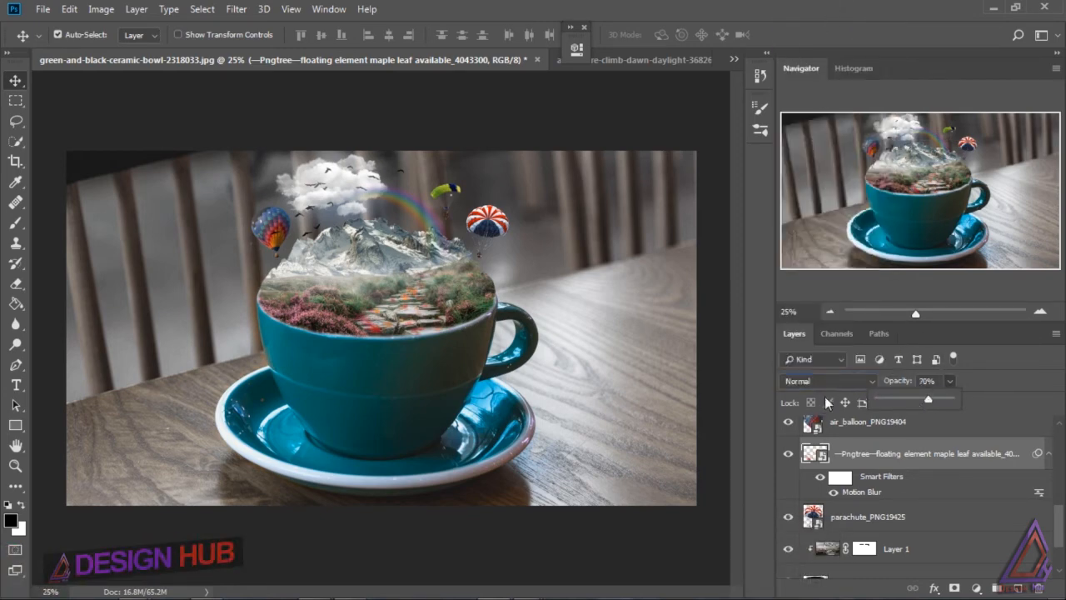
- Add a new layer directly above Layer 0 and set up a soft black brush at 250 px and 21% opacity
{"action": "left_click_drag", "start_coordinate": [1058, 518], "coordinate": [1059, 556]}
{"action": "left_click", "coordinate": [900, 559]}
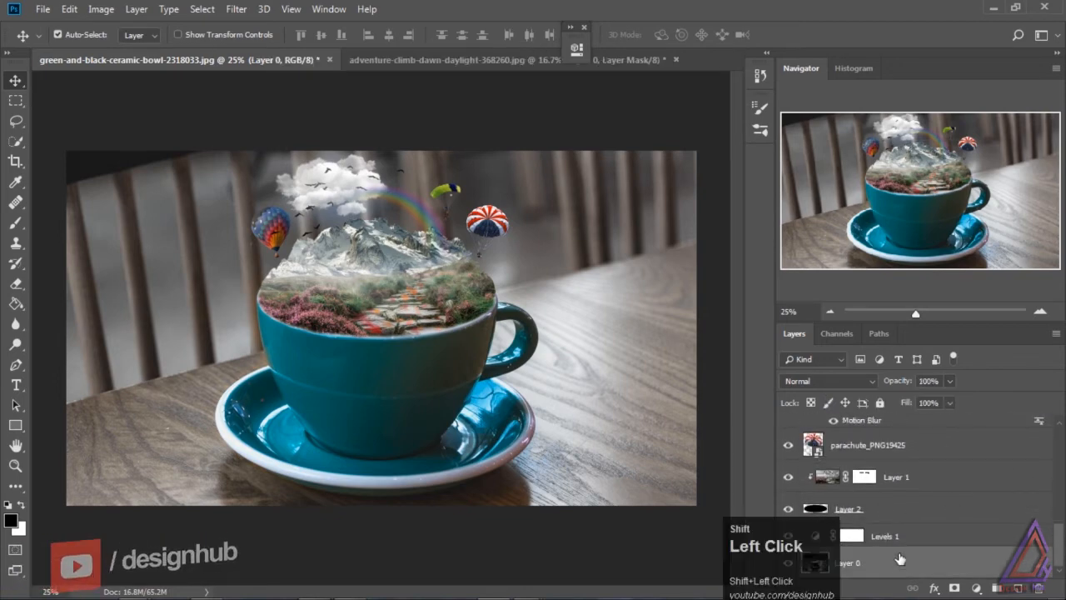
{"action": "left_click", "coordinate": [1018, 588], "text": "shift"}
{"action": "left_click", "coordinate": [15, 227]}
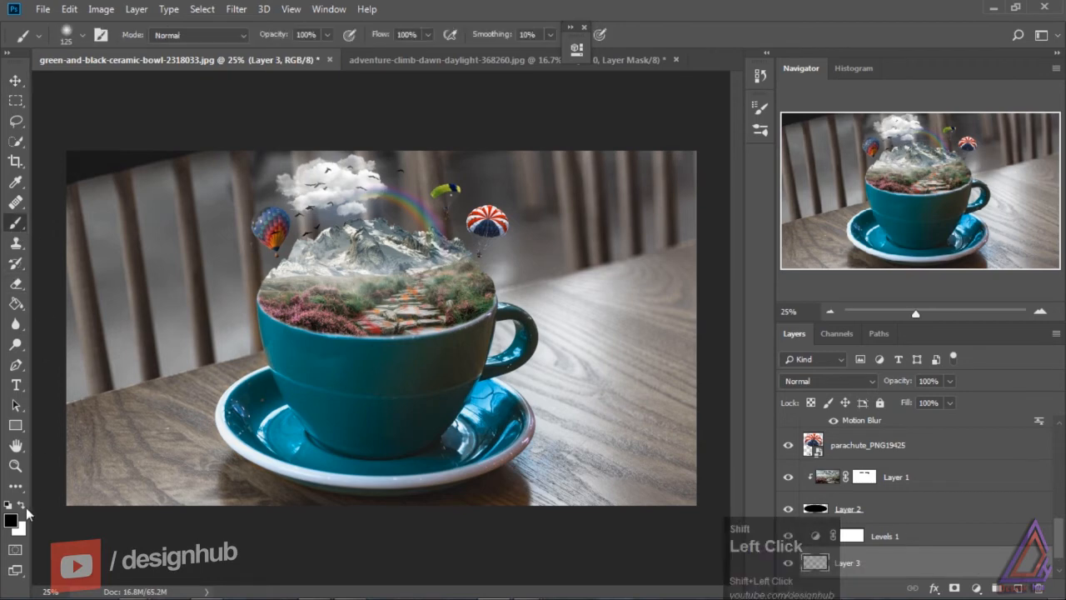
{"action": "key", "text": "shift+bracketright"}
{"action": "left_click_drag", "start_coordinate": [327, 35], "coordinate": [269, 52]}
- Paint soft black shadows on the new layer around the saucer's rim and below the cup handle
{"action": "left_click", "coordinate": [263, 403]}
{"action": "mouse_move", "coordinate": [259, 403]}
{"action": "left_mouse_down"}
{"action": "mouse_move", "coordinate": [208, 405]}
{"action": "mouse_move", "coordinate": [247, 386]}
{"action": "left_mouse_up"}
{"action": "left_click", "coordinate": [222, 400]}
{"action": "left_click", "coordinate": [508, 376], "text": "shift"}
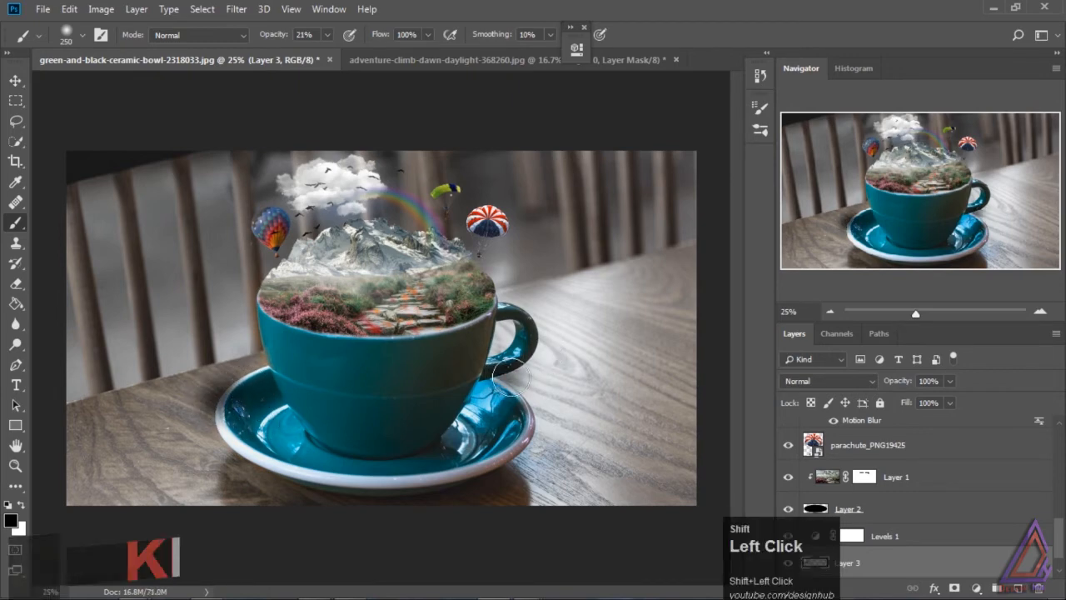
{"action": "left_click", "coordinate": [221, 422], "text": "shift"}
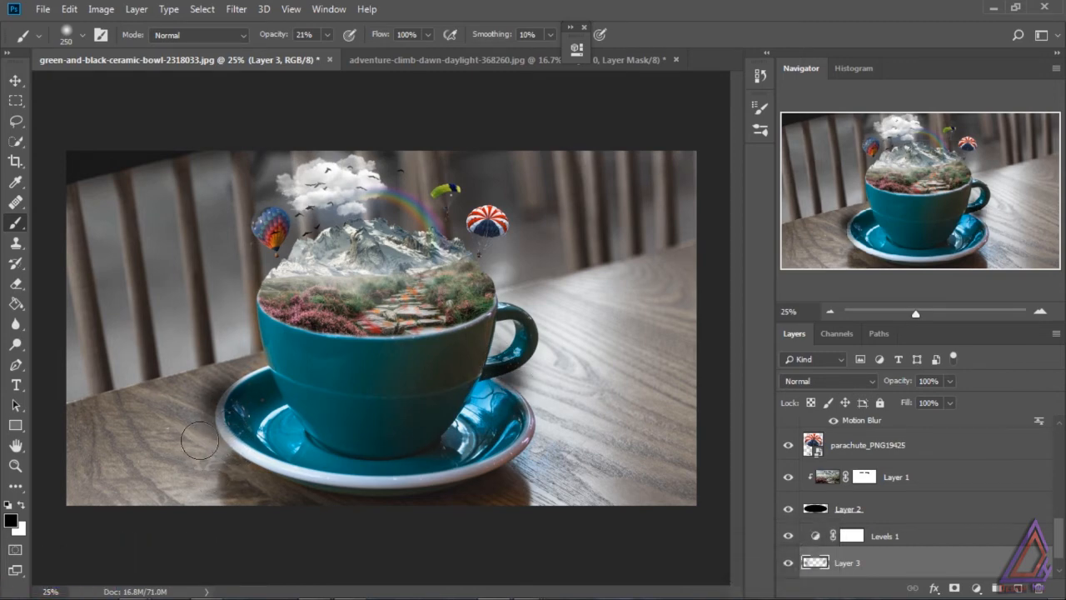
{"action": "left_click", "coordinate": [201, 446], "text": "shift"}
{"action": "left_click", "coordinate": [225, 474], "text": "shift"}
{"action": "left_click", "coordinate": [211, 414], "text": "shift"}
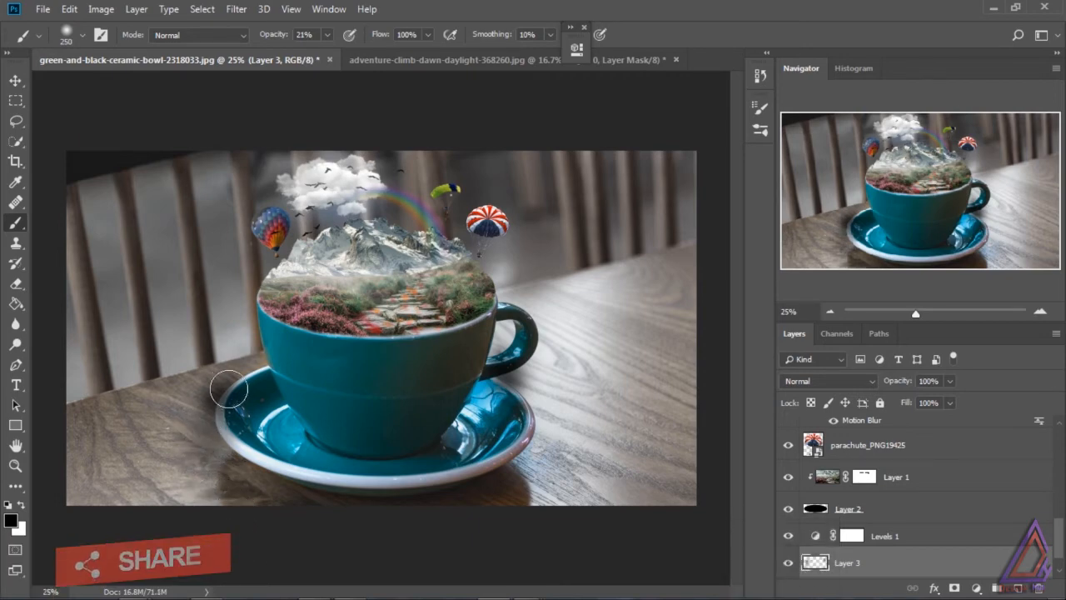
- Reduce the brush size to 100 px and lower the shadow layer's opacity to 74%
{"action": "key", "text": "shift+bracketleft"}
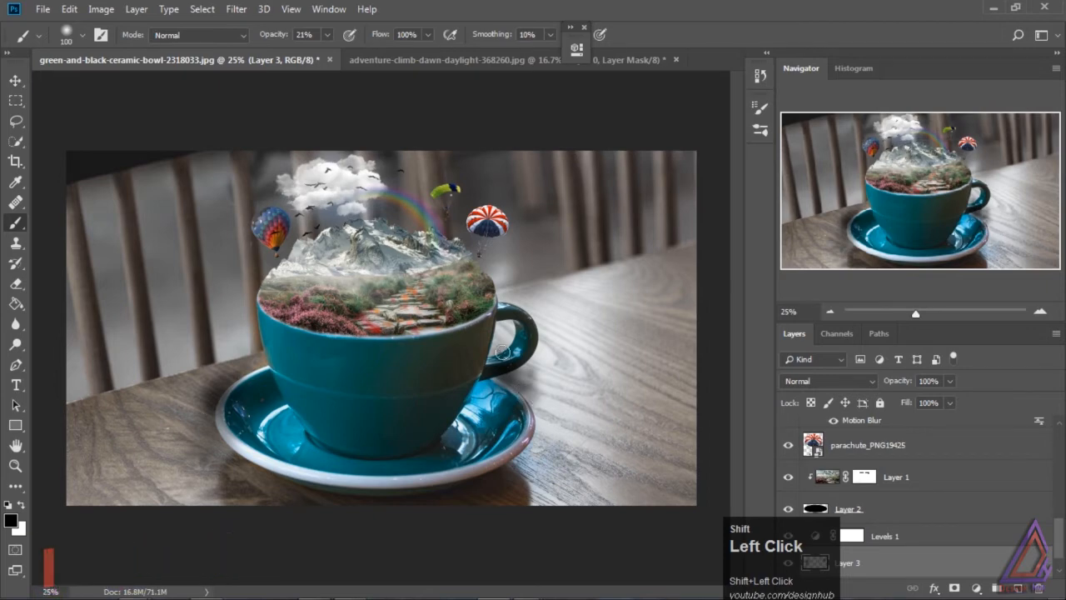
{"action": "left_click", "coordinate": [950, 380]}
{"action": "left_click_drag", "start_coordinate": [953, 401], "coordinate": [930, 400]}
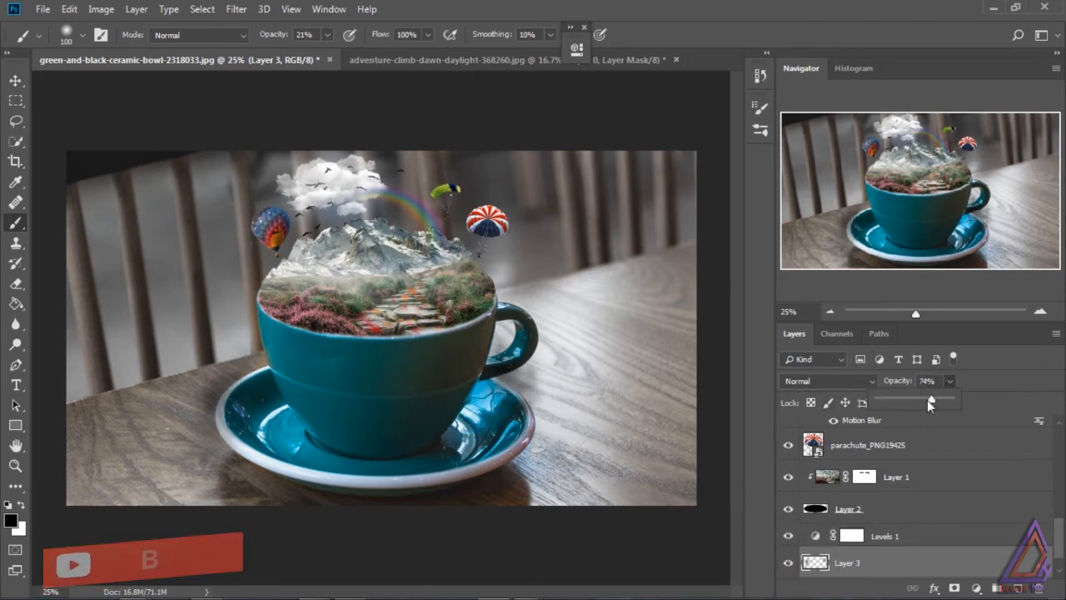
- Browse the brush presets and choose the Kyle's Concept Brushes - Scratch Blend smudge brush
{"action": "left_click", "coordinate": [16, 223]}
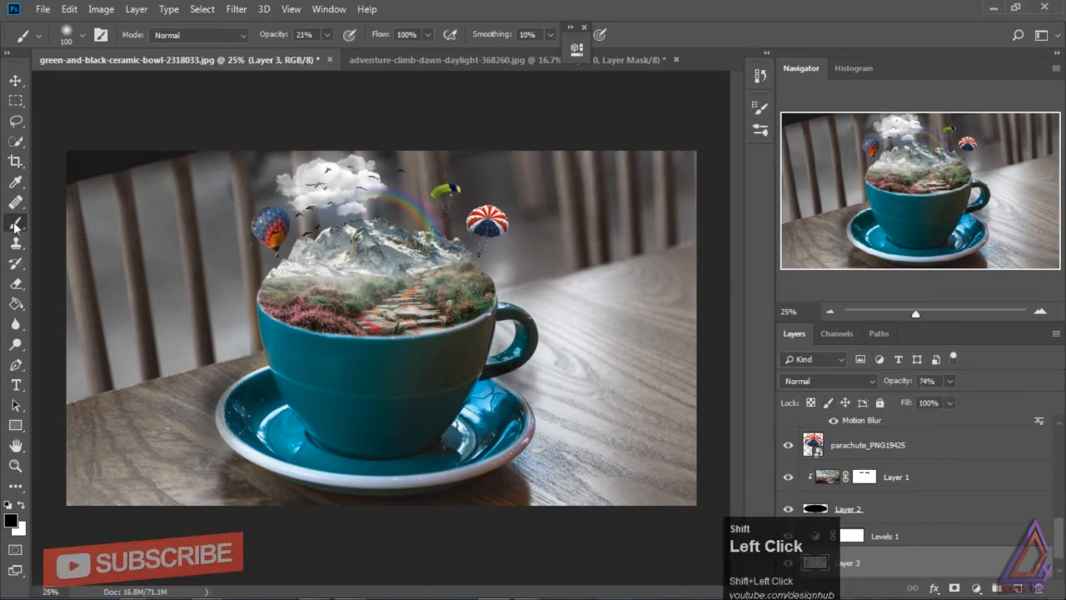
{"action": "left_click", "coordinate": [38, 36]}
{"action": "left_click", "coordinate": [82, 36]}
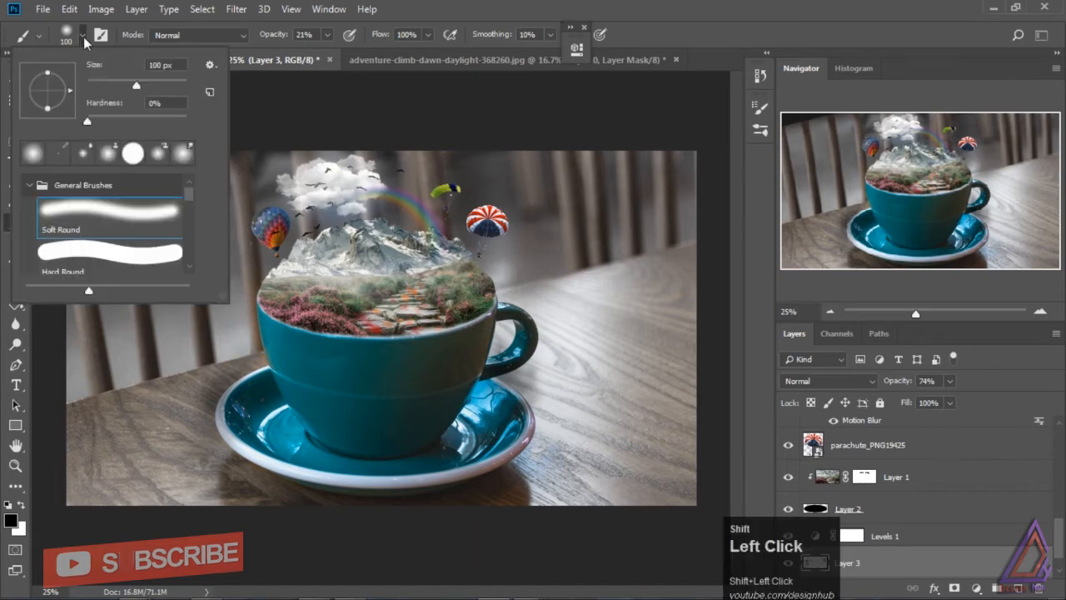
{"action": "scroll", "coordinate": [195, 250], "scroll_direction": "down", "scroll_amount": 6}
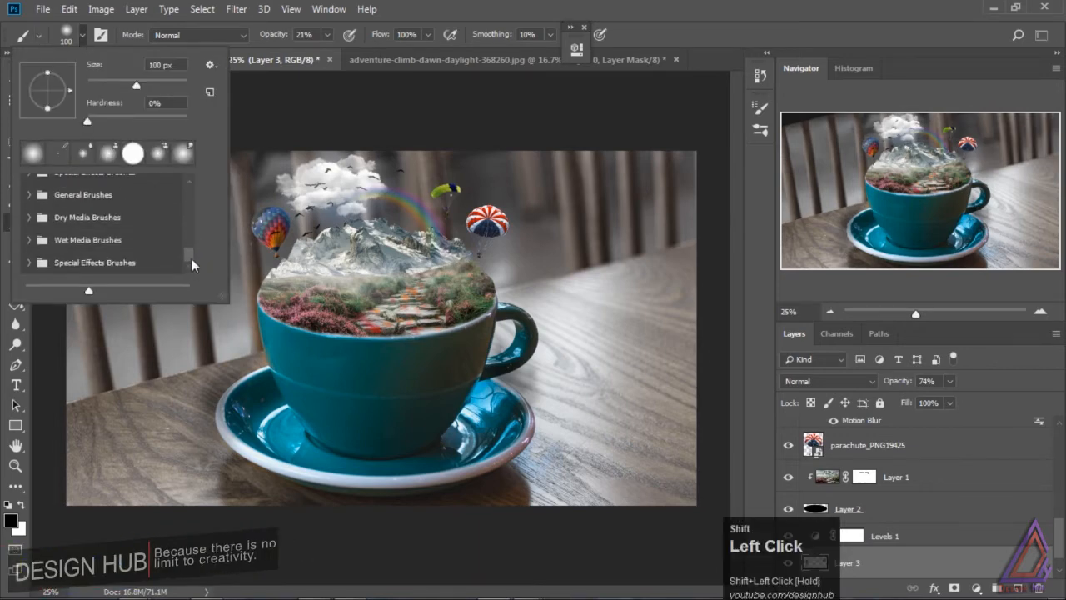
{"action": "left_click", "coordinate": [38, 263]}
{"action": "left_click_drag", "start_coordinate": [190, 230], "coordinate": [199, 251]}
{"action": "left_click", "coordinate": [158, 218]}
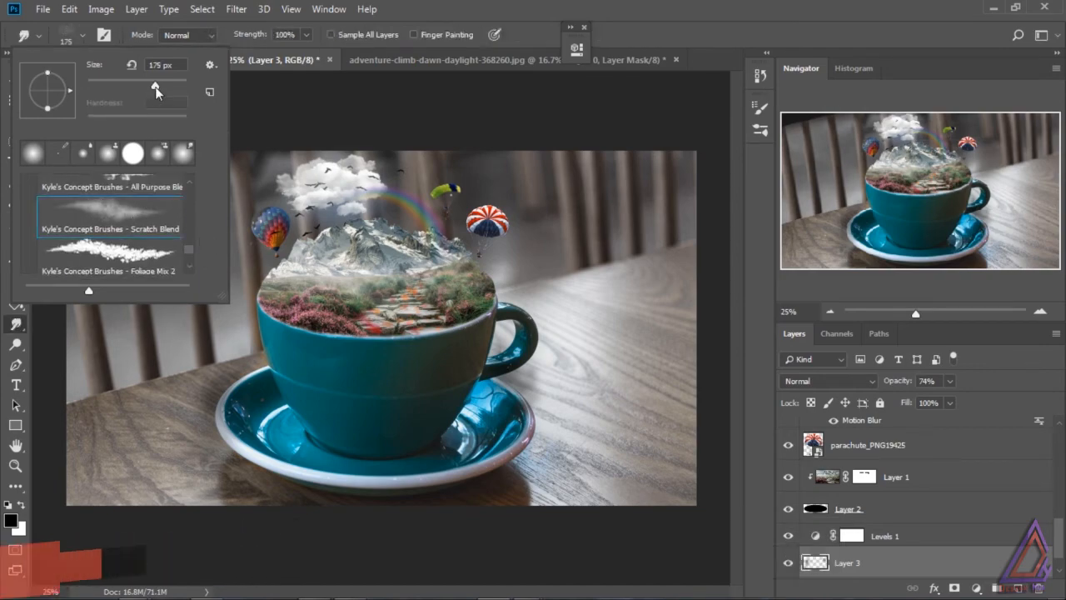
- Enlarge the smudge brush to 2874 px, smudge the shadow layer over the cup, and deselect the layer
{"action": "left_click_drag", "start_coordinate": [155, 86], "coordinate": [182, 87]}
{"action": "mouse_move", "coordinate": [188, 250]}
{"action": "left_mouse_down"}
{"action": "mouse_move", "coordinate": [188, 199]}
{"action": "mouse_move", "coordinate": [189, 256]}
{"action": "left_mouse_up"}
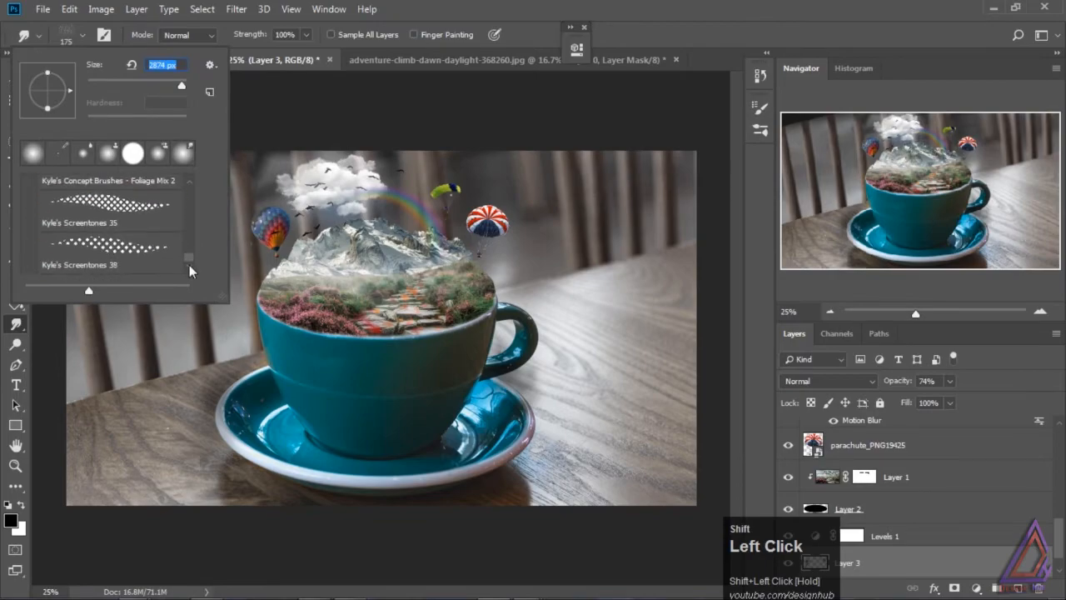
{"action": "left_click", "coordinate": [409, 317]}
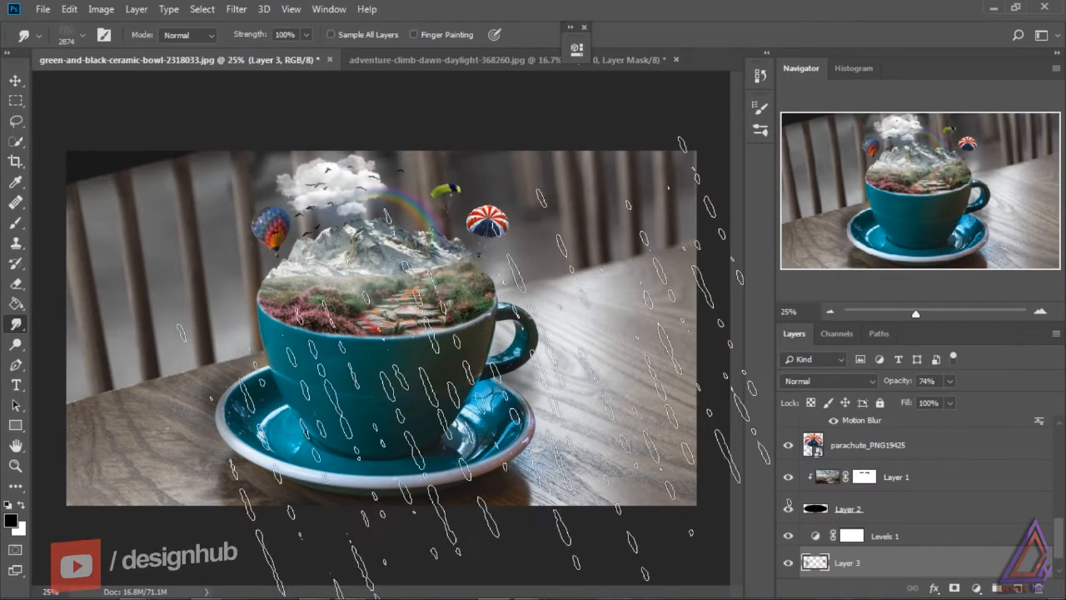
{"action": "left_click", "coordinate": [447, 364]}
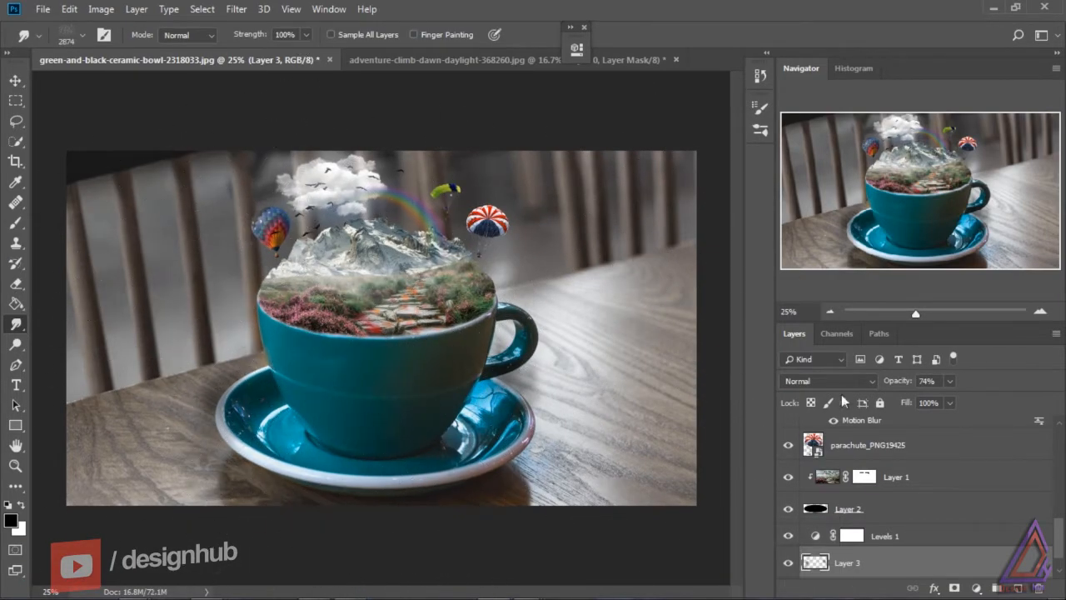
{"action": "left_click", "coordinate": [15, 81]}
{"action": "left_click", "coordinate": [132, 129]}
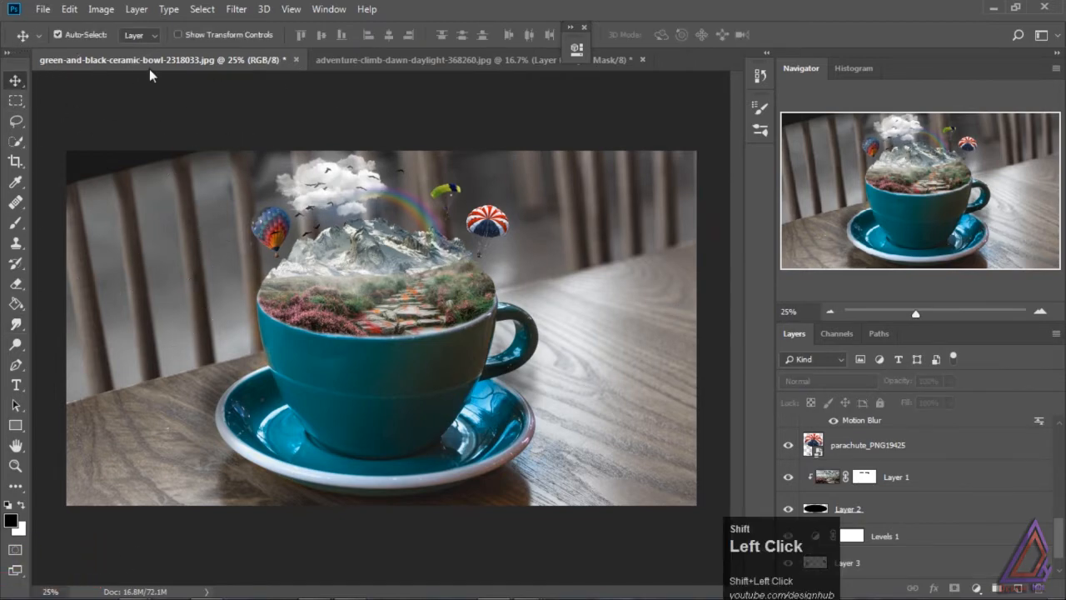
- Select all layers from the rainbow effect down to Layer 0 and stamp the visible image into a new merged layer
{"action": "left_click", "coordinate": [1061, 539]}
{"action": "left_click_drag", "start_coordinate": [1063, 543], "coordinate": [1062, 436]}
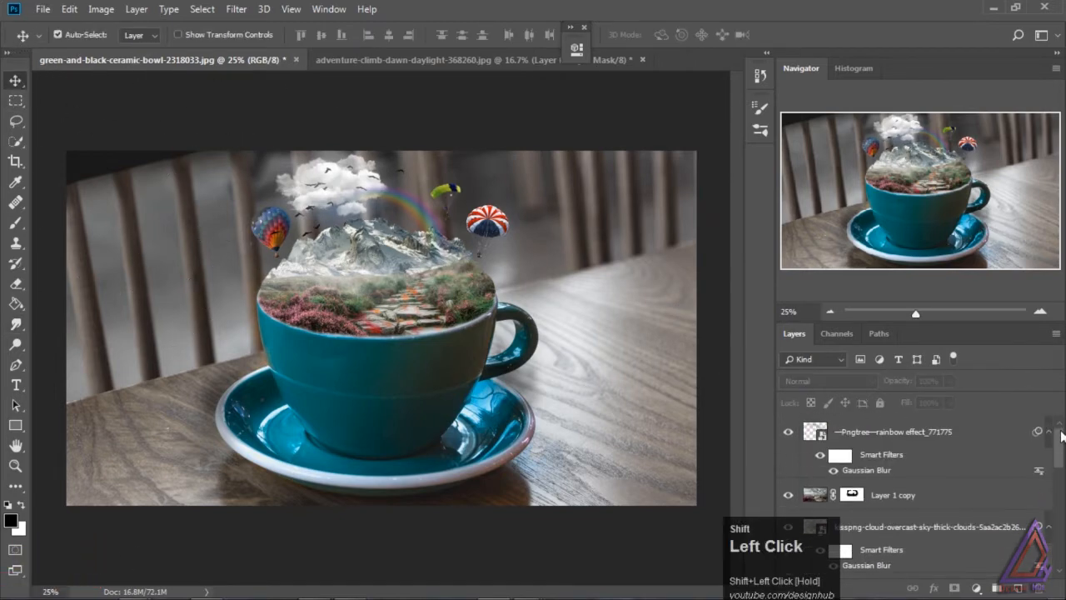
{"action": "left_click", "coordinate": [908, 435]}
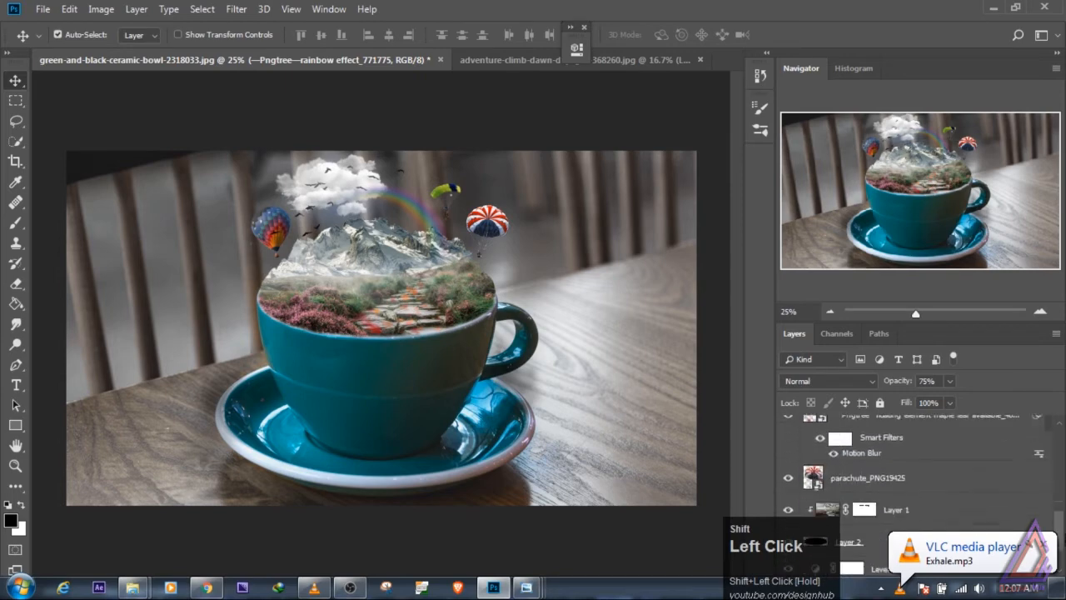
{"action": "scroll", "coordinate": [916, 492], "scroll_direction": "down", "scroll_amount": 2}
{"action": "left_click", "coordinate": [880, 549], "text": "shift"}
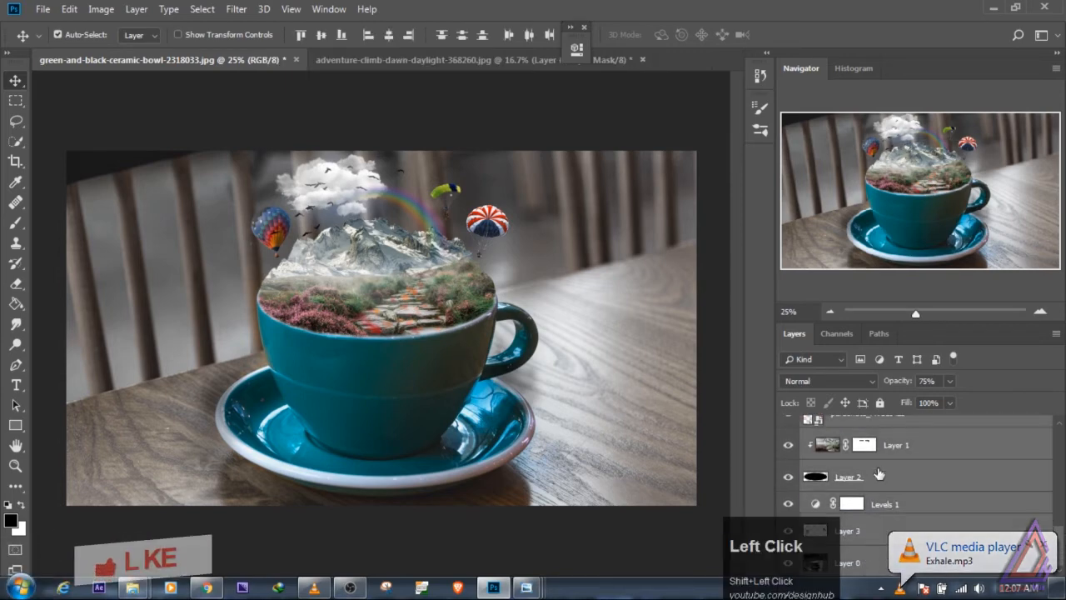
{"action": "key", "text": "ctrl+shift+alt+e"}
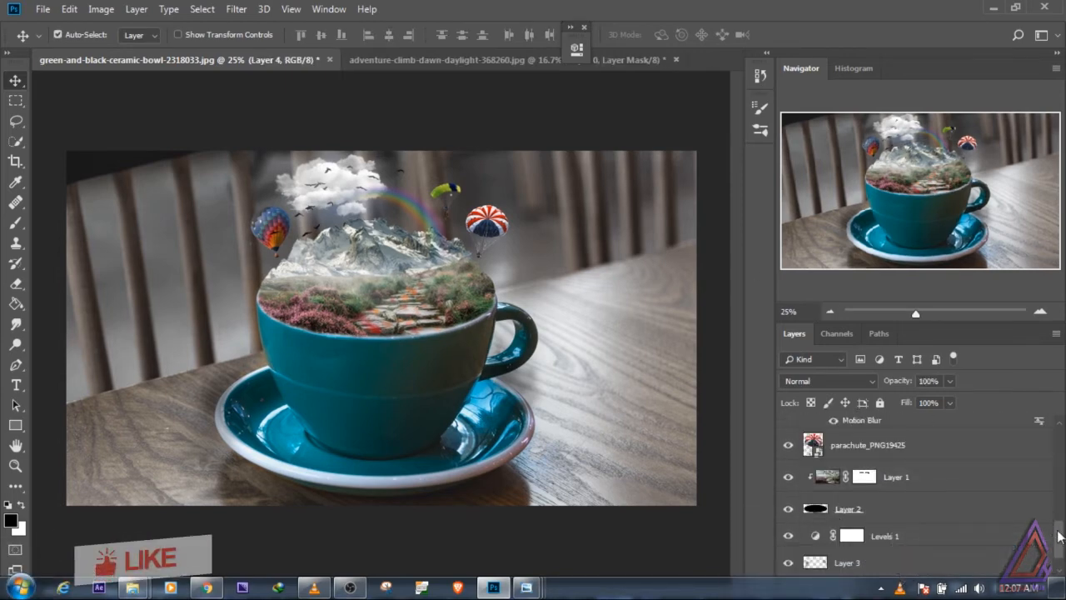
- Start the Camera Raw filter on the merged layer and set Temperature -3, Tint +11, Exposure -0.15 and Contrast +22
{"action": "left_click_drag", "start_coordinate": [1059, 537], "coordinate": [1056, 430]}
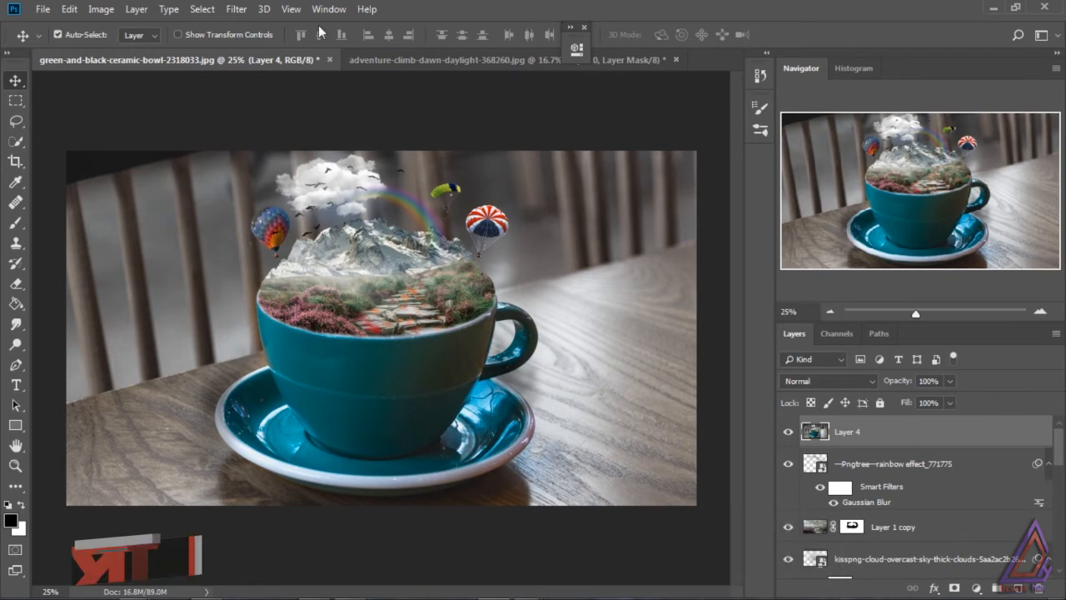
{"action": "left_click", "coordinate": [236, 11]}
{"action": "left_click", "coordinate": [310, 99]}
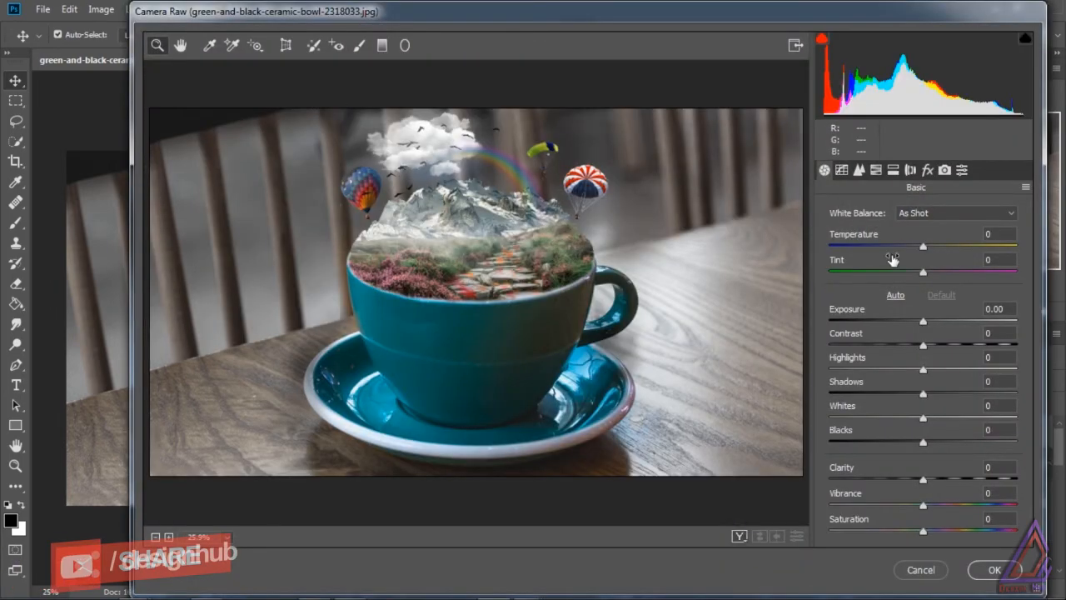
{"action": "left_click_drag", "start_coordinate": [923, 250], "coordinate": [934, 270]}
{"action": "left_click_drag", "start_coordinate": [922, 322], "coordinate": [948, 348]}
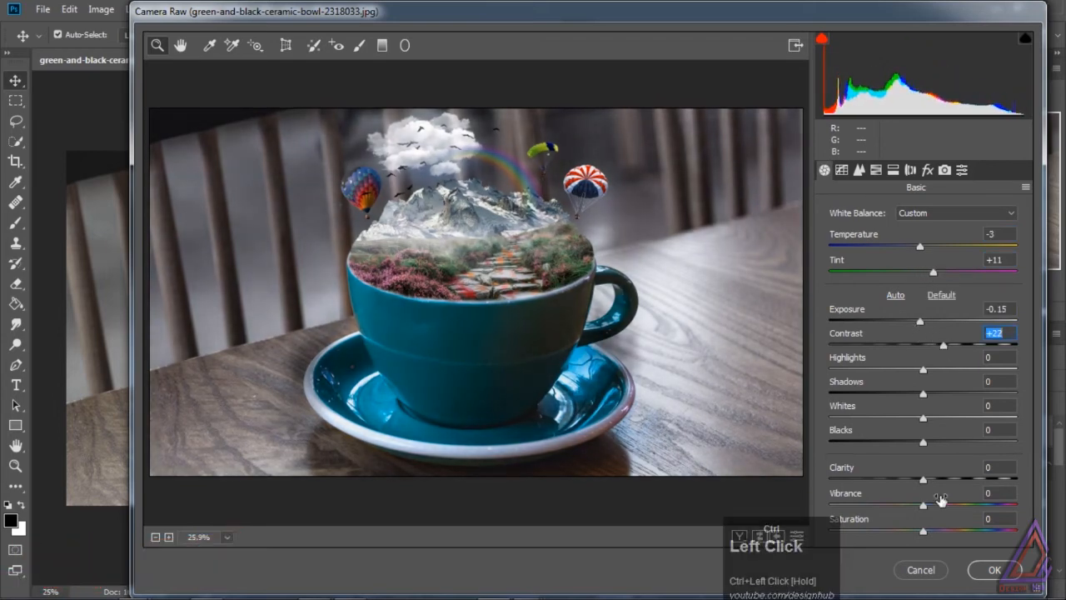
- Set Clarity +35, Highlights +29, Shadows +21 and Vibrance +22 in the basic adjustments
{"action": "left_click_drag", "start_coordinate": [923, 481], "coordinate": [950, 486]}
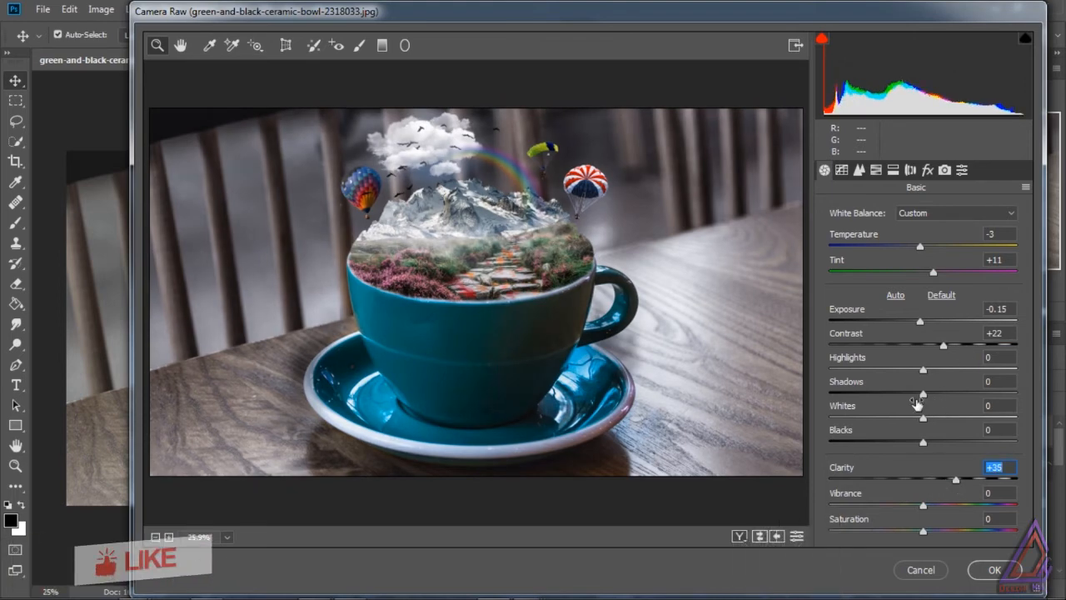
{"action": "left_click_drag", "start_coordinate": [923, 369], "coordinate": [942, 393]}
{"action": "left_click_drag", "start_coordinate": [923, 505], "coordinate": [942, 507]}
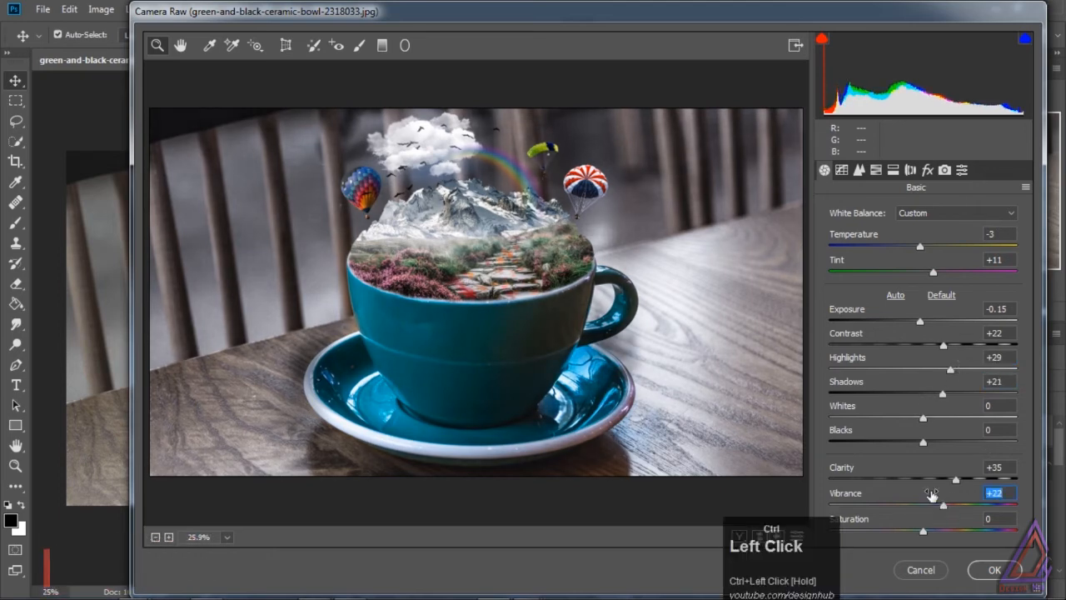
- Shape the RGB point curve with a midpoint at 129/127, a shadow point at 72/60, raised blacks and a highlight point at 206/214
{"action": "left_click", "coordinate": [841, 170]}
{"action": "left_click", "coordinate": [923, 383]}
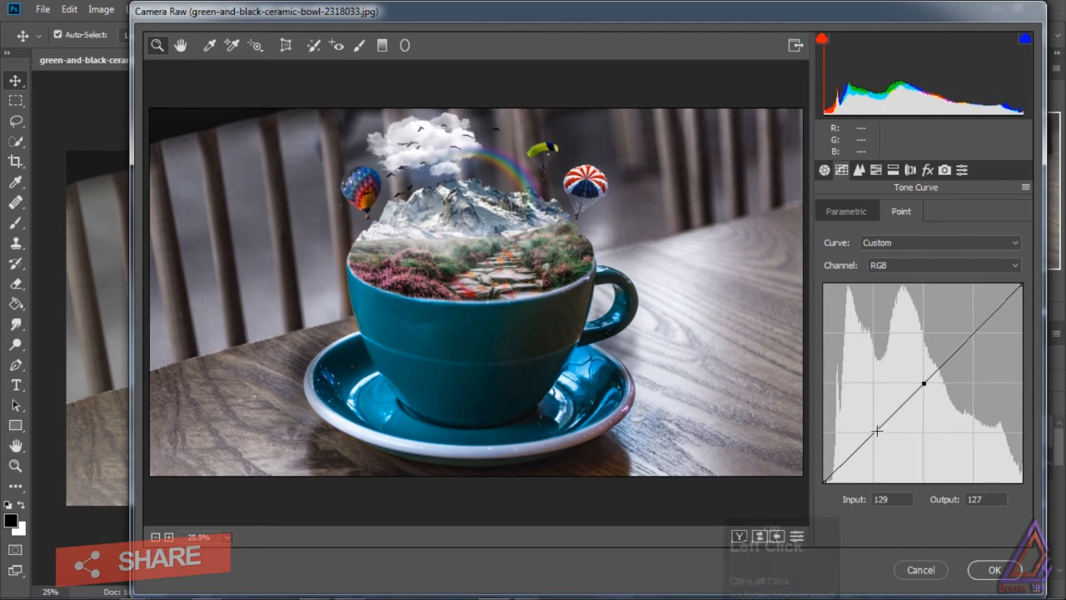
{"action": "left_click_drag", "start_coordinate": [878, 428], "coordinate": [876, 433]}
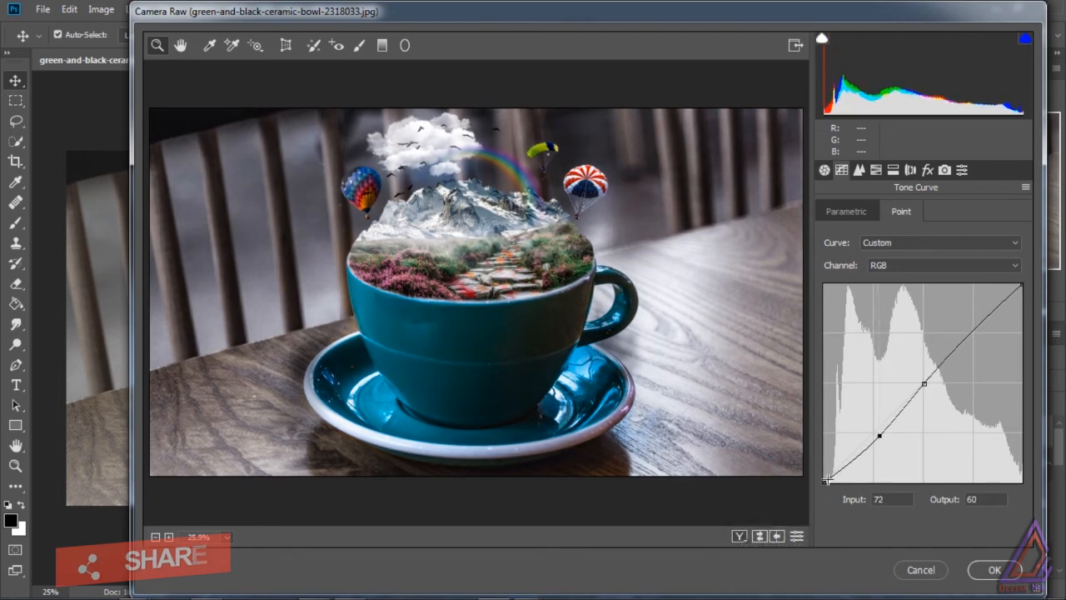
{"action": "left_click_drag", "start_coordinate": [823, 481], "coordinate": [823, 456]}
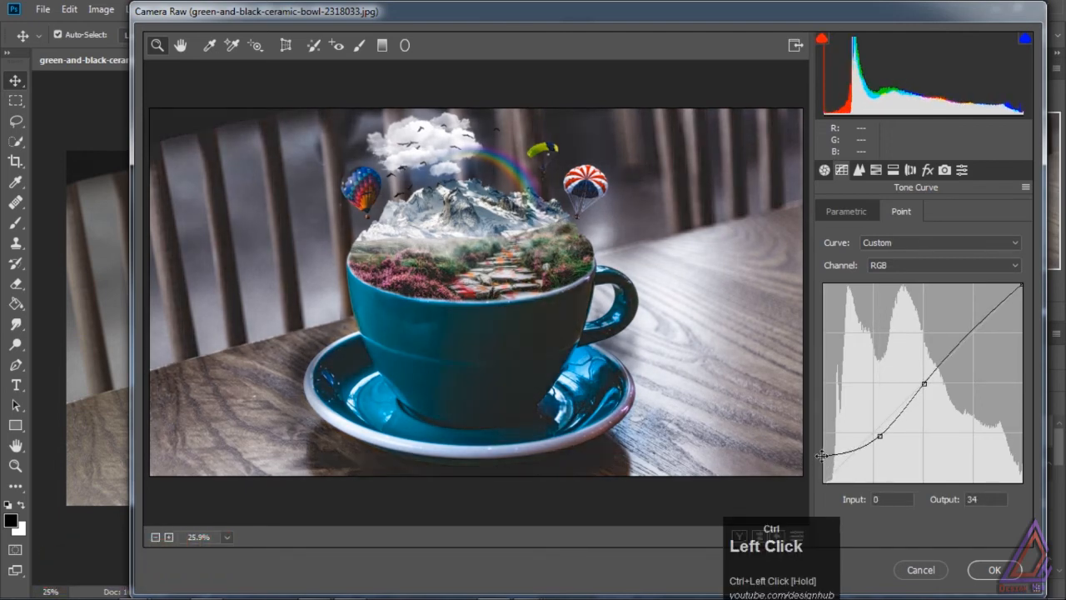
{"action": "left_click_drag", "start_coordinate": [978, 326], "coordinate": [976, 309]}
{"action": "left_click_drag", "start_coordinate": [976, 307], "coordinate": [984, 316]}
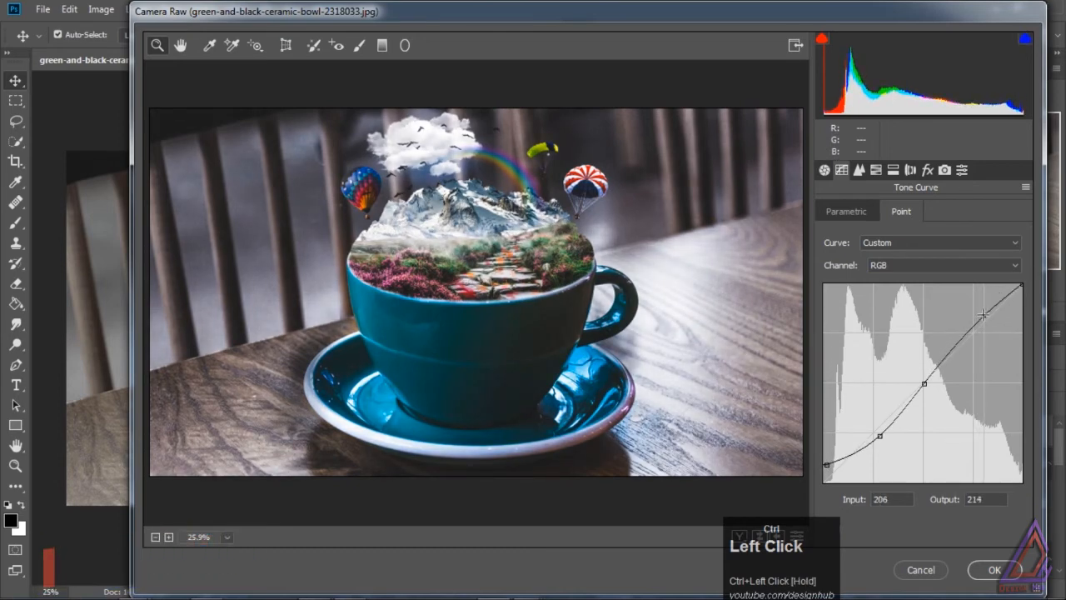
- Lift the green channel's shadow end to input 2, output 7, and add a highlight point to its tone curve
{"action": "left_click", "coordinate": [912, 266]}
{"action": "left_click", "coordinate": [902, 306]}
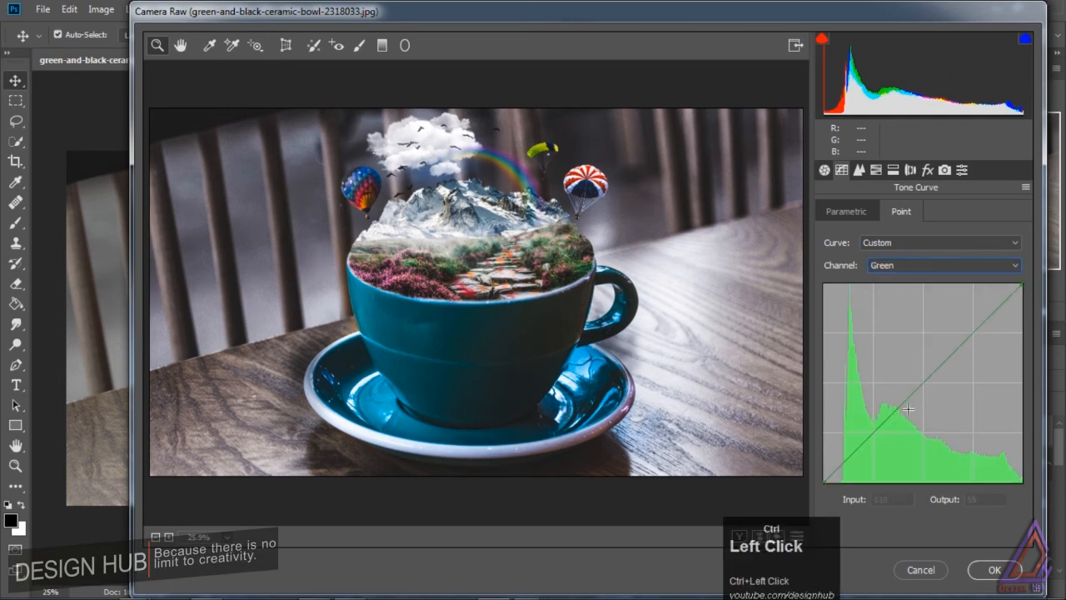
{"action": "left_click", "coordinate": [824, 473]}
{"action": "left_click_drag", "start_coordinate": [824, 477], "coordinate": [825, 477]}
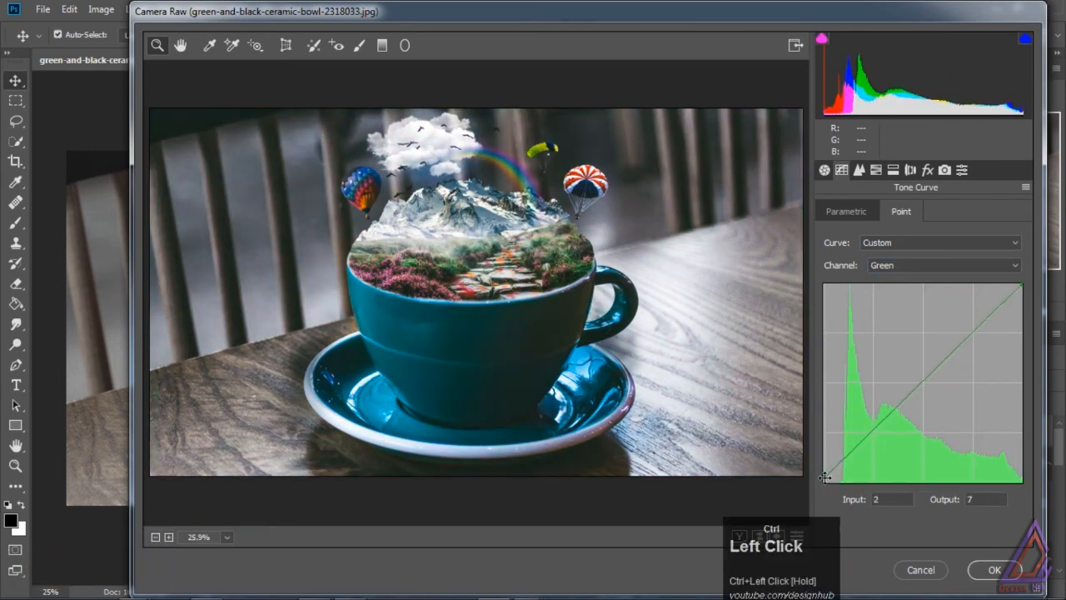
{"action": "left_click", "coordinate": [988, 316]}
- Add midtone and highlight points to the blue channel's tone curve, and raise its shadows with the black end at output 13
{"action": "left_click", "coordinate": [941, 265]}
{"action": "left_click", "coordinate": [895, 310]}
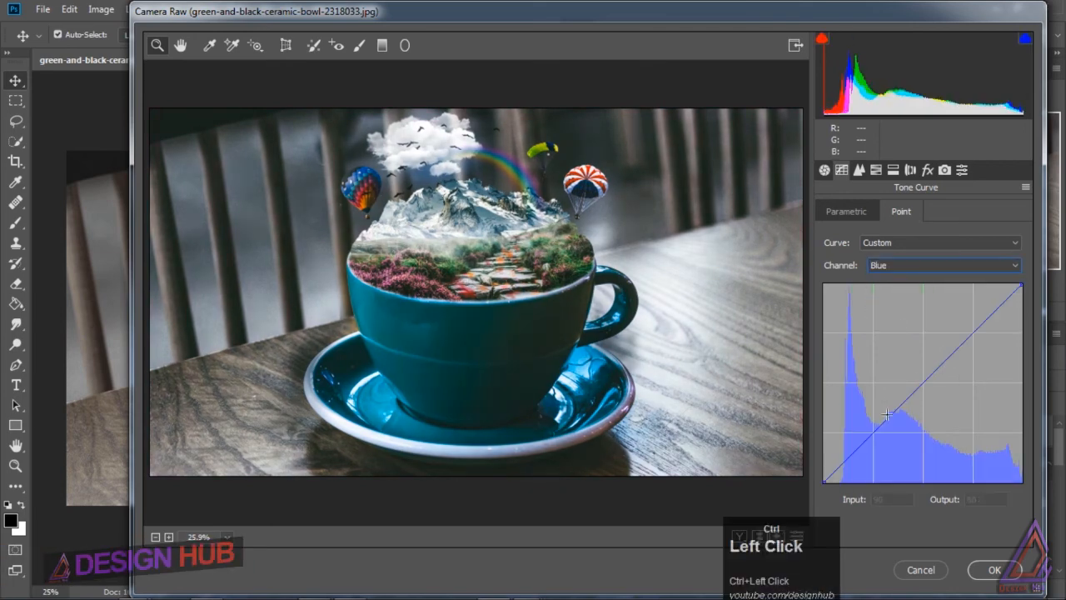
{"action": "left_click", "coordinate": [923, 383]}
{"action": "left_click_drag", "start_coordinate": [856, 449], "coordinate": [860, 439]}
{"action": "mouse_move", "coordinate": [971, 333]}
{"action": "left_mouse_down"}
{"action": "mouse_move", "coordinate": [969, 317]}
{"action": "mouse_move", "coordinate": [977, 326]}
{"action": "left_mouse_up"}
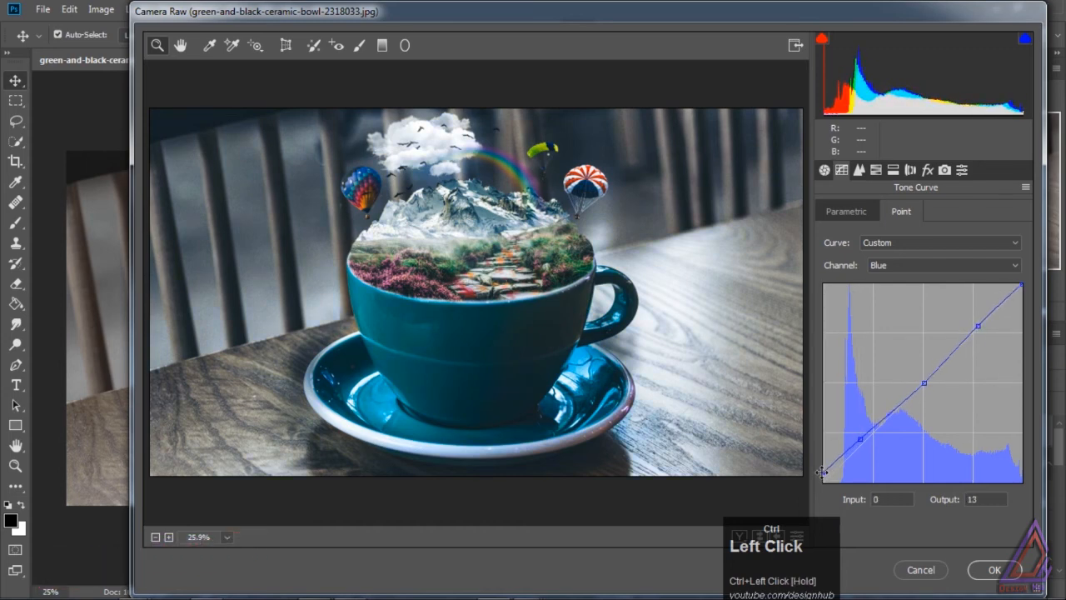
- Lower the Reds saturation to -4 in the HSL adjustments
{"action": "left_click", "coordinate": [859, 170]}
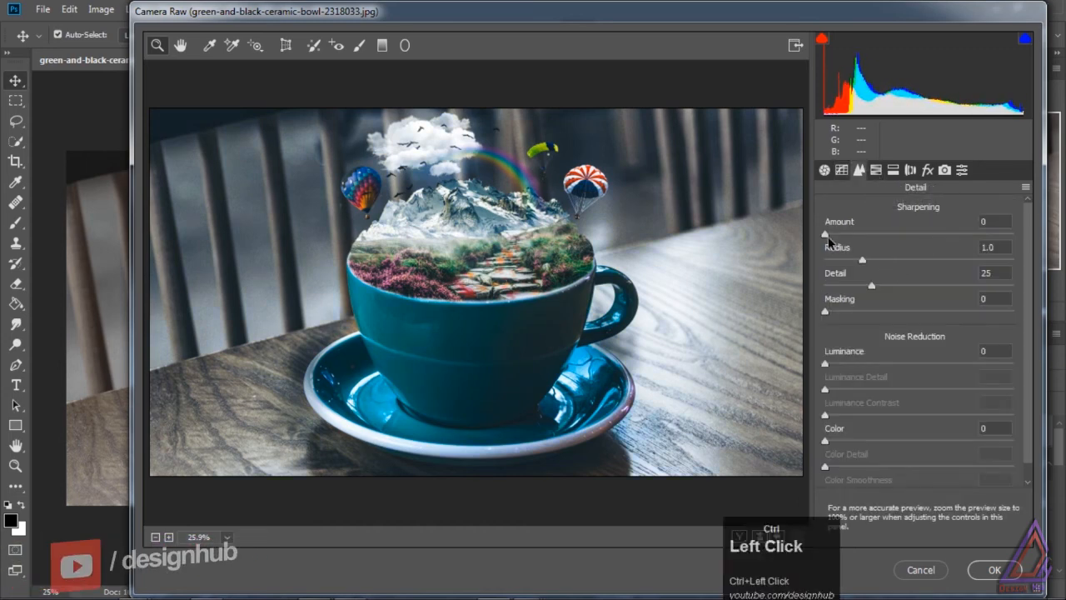
{"action": "left_click", "coordinate": [875, 170]}
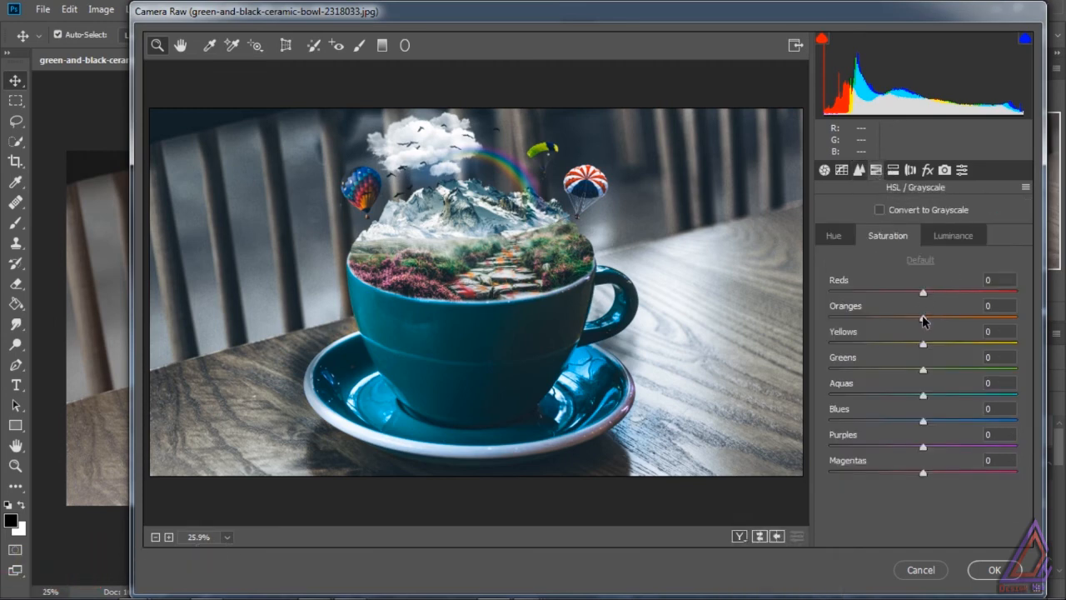
{"action": "left_click_drag", "start_coordinate": [923, 293], "coordinate": [903, 295]}
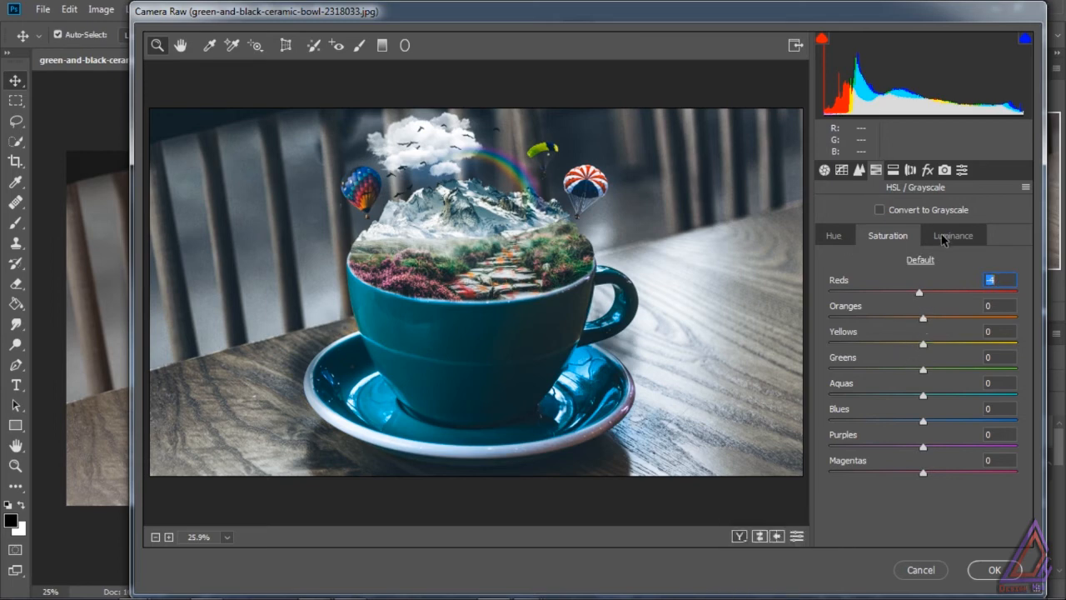
- In HSL, set hue for Greens -38 and Aquas -33, and luminance for Greens +56, Aquas -31, Blues +39, Purples +8 and Magentas +31
{"action": "left_click", "coordinate": [834, 236], "text": "ctrl"}
{"action": "left_click_drag", "start_coordinate": [923, 368], "coordinate": [892, 406]}
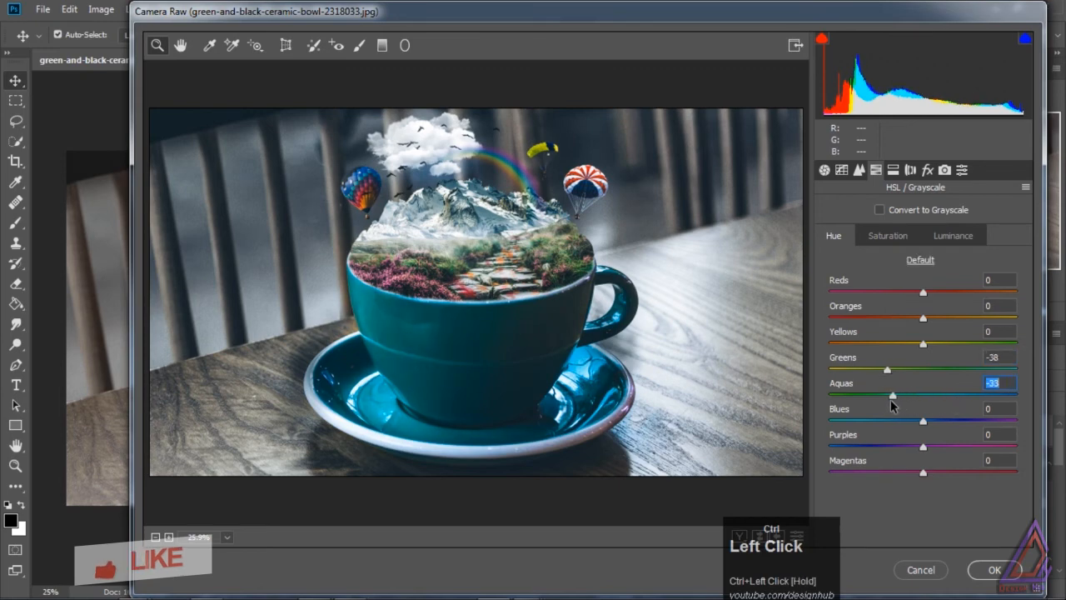
{"action": "left_click", "coordinate": [949, 238]}
{"action": "left_click_drag", "start_coordinate": [924, 369], "coordinate": [977, 369]}
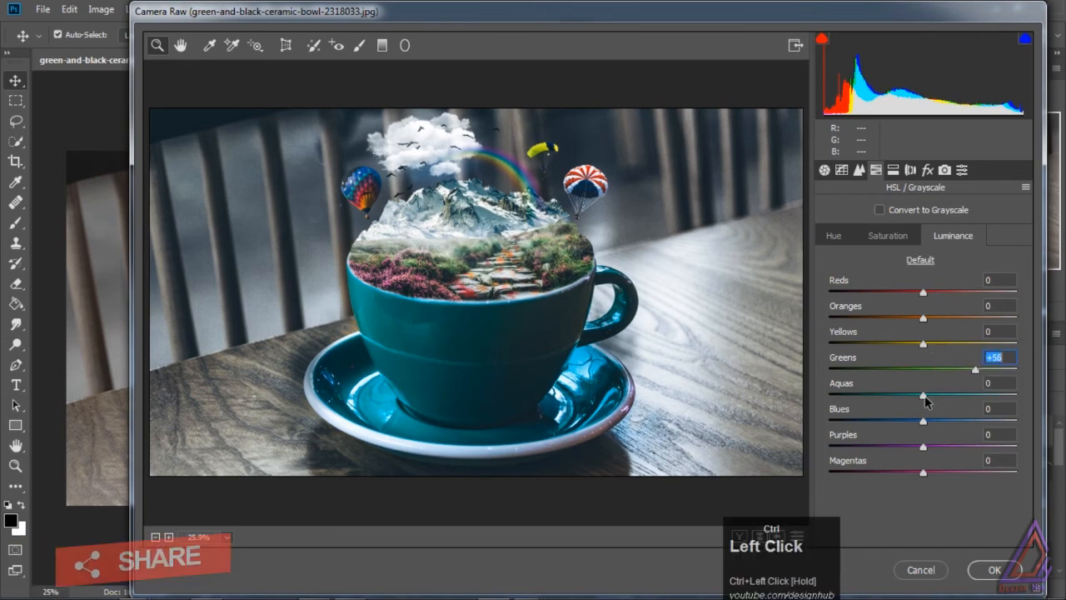
{"action": "left_click_drag", "start_coordinate": [923, 420], "coordinate": [960, 420]}
{"action": "left_click_drag", "start_coordinate": [923, 447], "coordinate": [954, 473]}
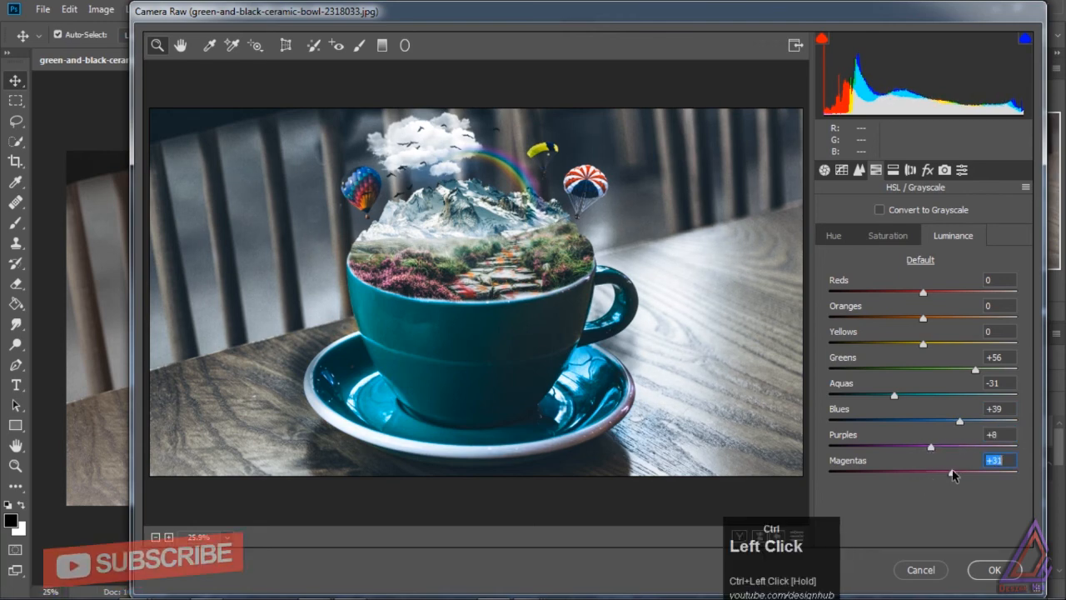
{"action": "left_click", "coordinate": [833, 235]}
- Split-tone the image with highlights at hue 284, saturation 27, and shadows at hue 59, saturation 22
{"action": "left_click", "coordinate": [893, 170]}
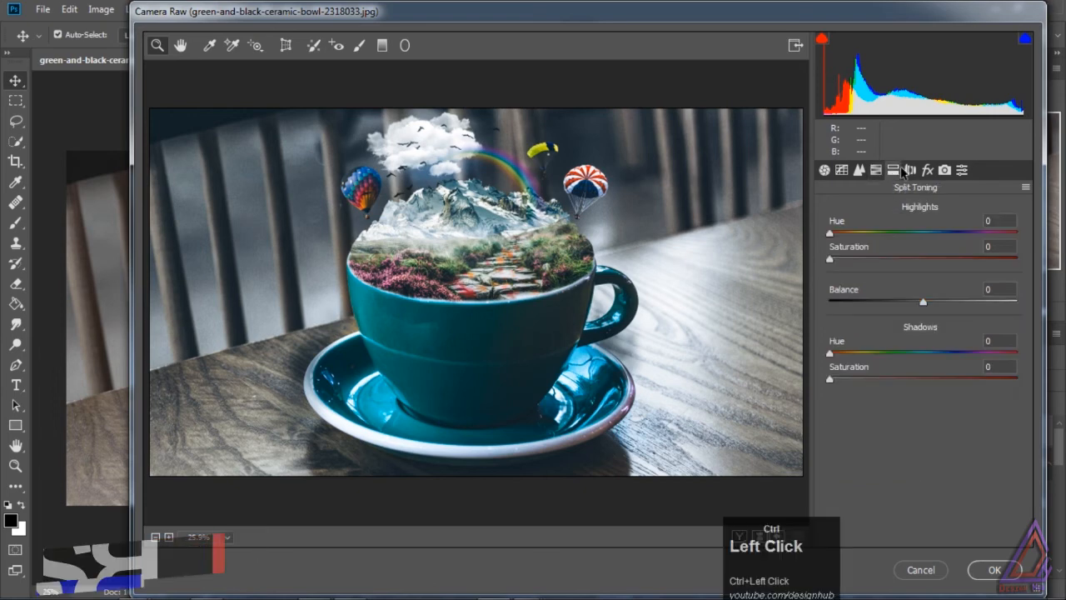
{"action": "left_click_drag", "start_coordinate": [830, 234], "coordinate": [880, 260]}
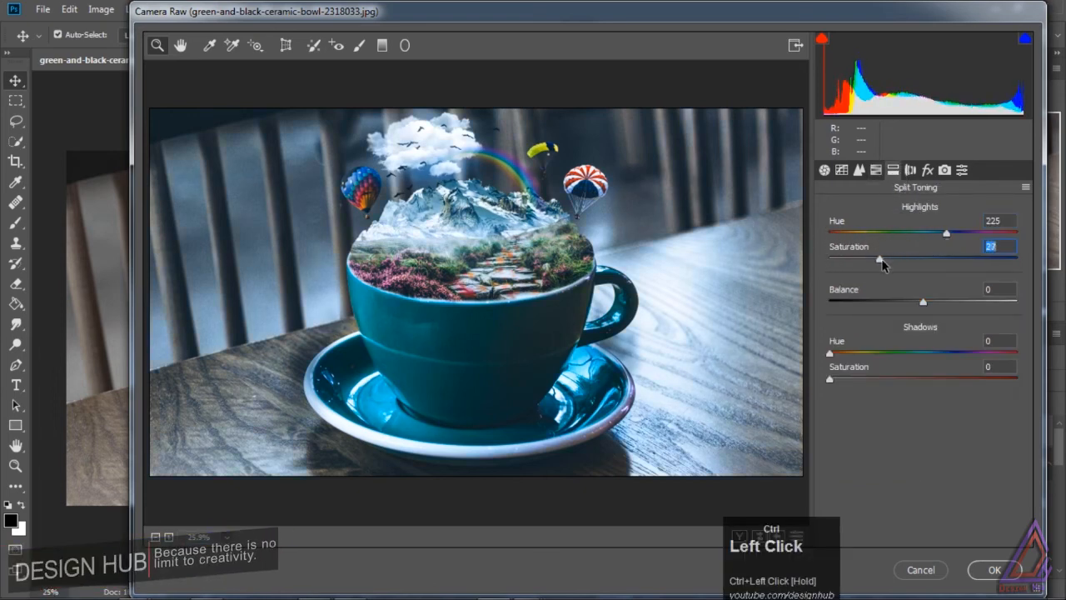
{"action": "left_click_drag", "start_coordinate": [950, 239], "coordinate": [978, 237]}
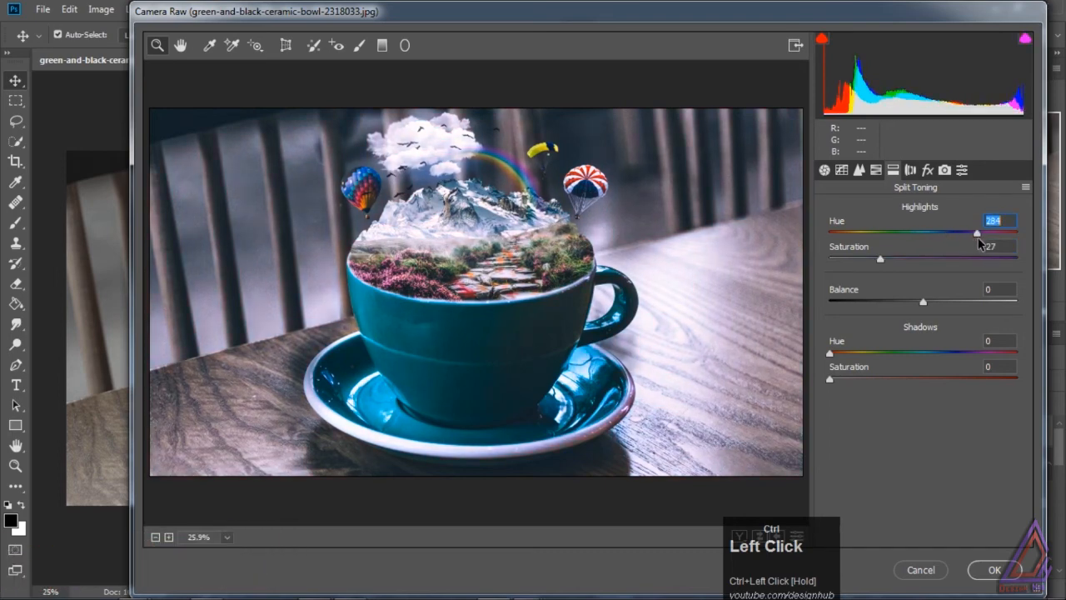
{"action": "left_click_drag", "start_coordinate": [830, 353], "coordinate": [865, 381]}
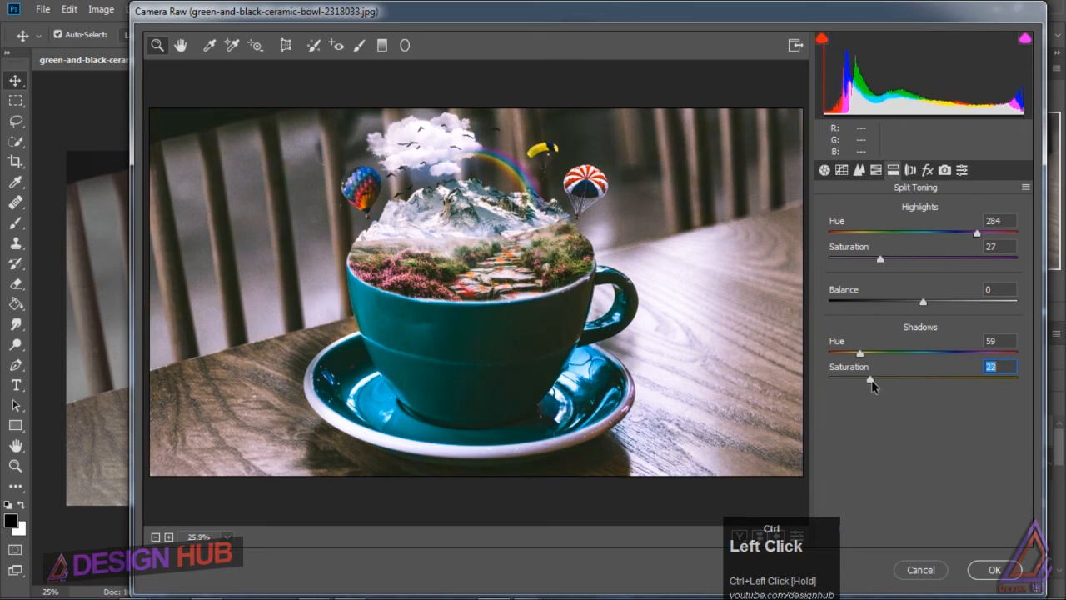
{"action": "left_click", "coordinate": [877, 172]}
{"action": "left_click", "coordinate": [859, 171]}
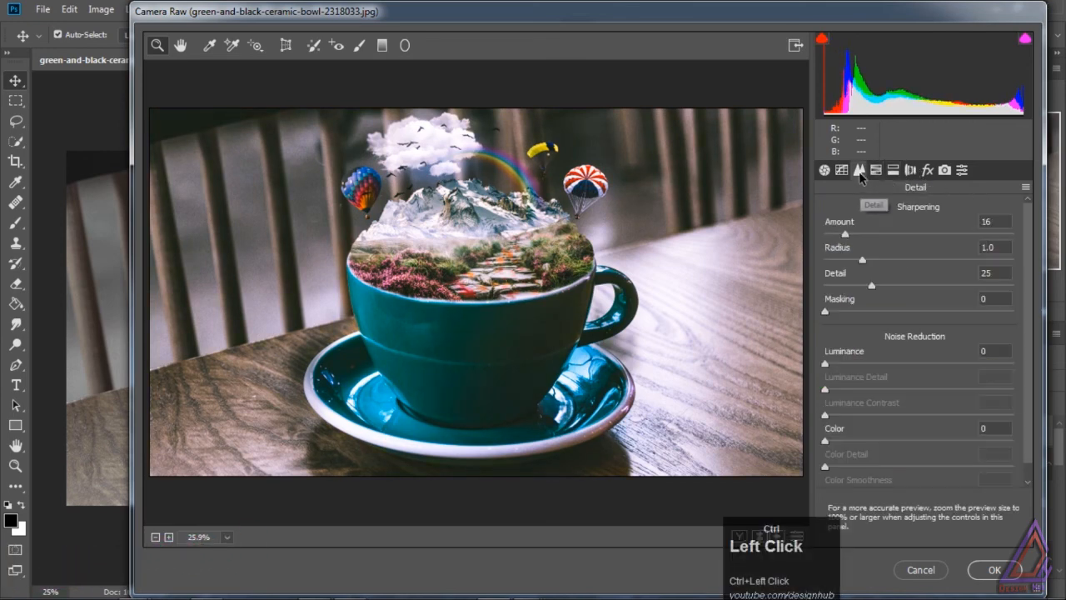
{"action": "left_click", "coordinate": [841, 170]}
{"action": "left_click", "coordinate": [824, 170]}
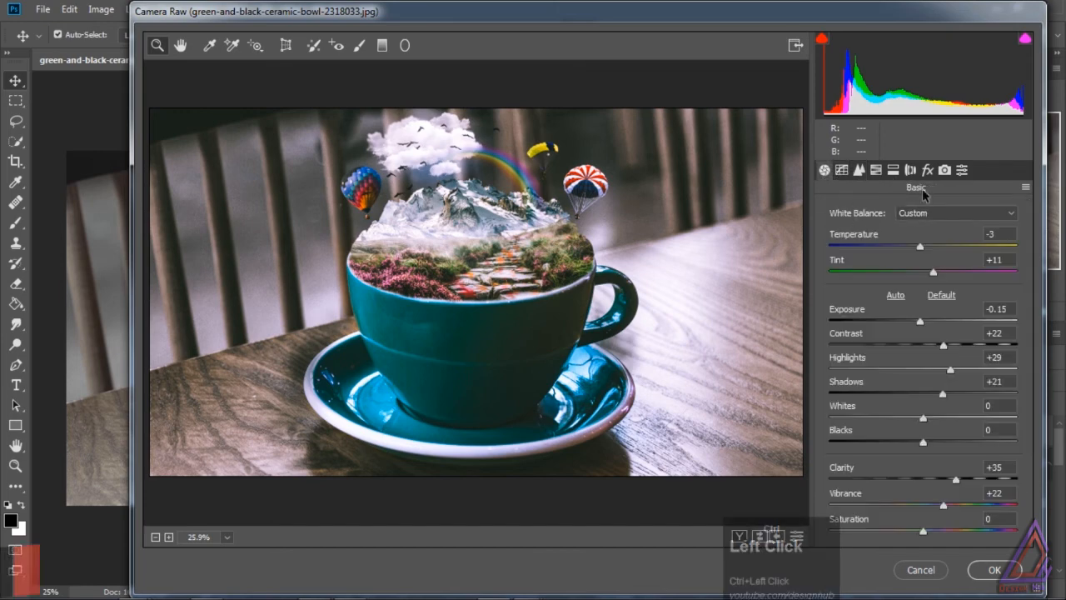
- Set Dehaze to +31 and add a Highlight Priority vignette with amount -61, midpoint 56, roundness +22, feather 71 and highlights 33
{"action": "left_click", "coordinate": [927, 170]}
{"action": "left_click_drag", "start_coordinate": [923, 237], "coordinate": [954, 240]}
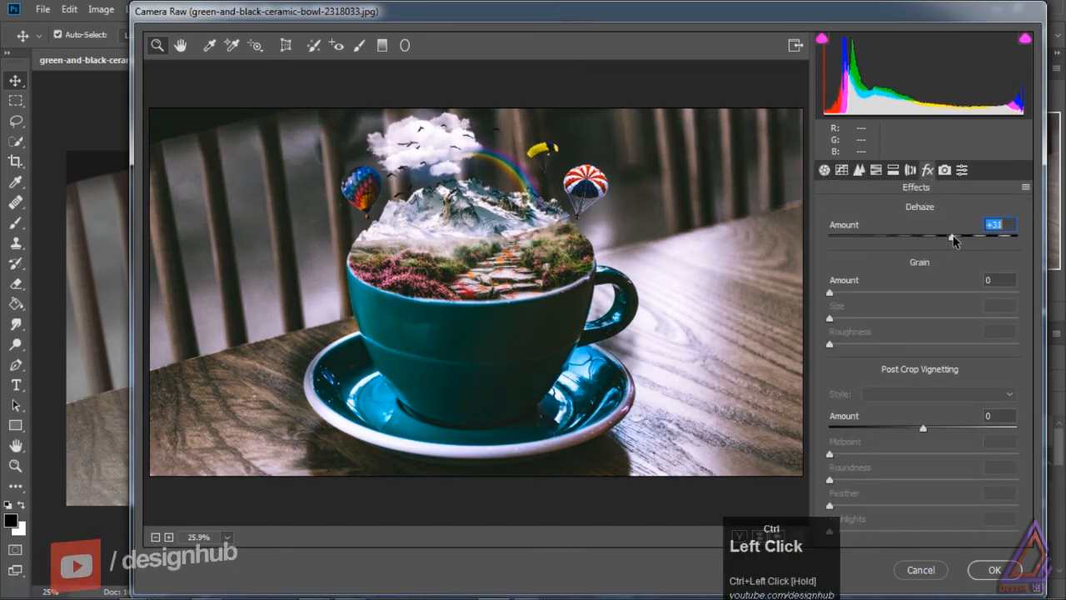
{"action": "left_click_drag", "start_coordinate": [922, 428], "coordinate": [869, 430]}
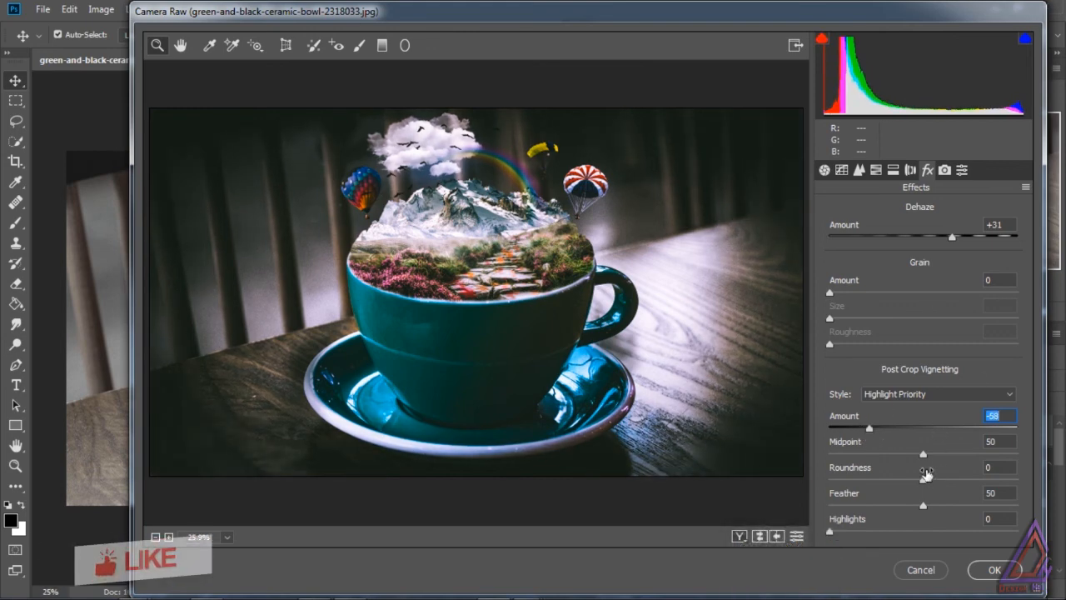
{"action": "left_click_drag", "start_coordinate": [923, 454], "coordinate": [963, 504]}
{"action": "mouse_move", "coordinate": [876, 433]}
{"action": "left_mouse_down"}
{"action": "mouse_move", "coordinate": [887, 424]}
{"action": "mouse_move", "coordinate": [866, 428]}
{"action": "left_mouse_up"}
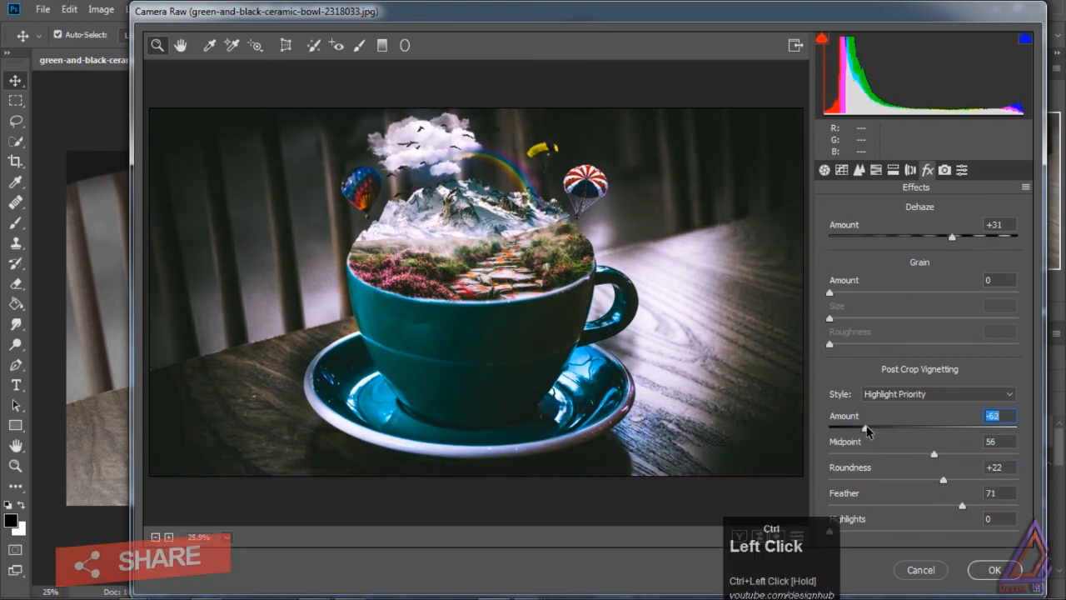
{"action": "left_click_drag", "start_coordinate": [885, 525], "coordinate": [892, 526]}
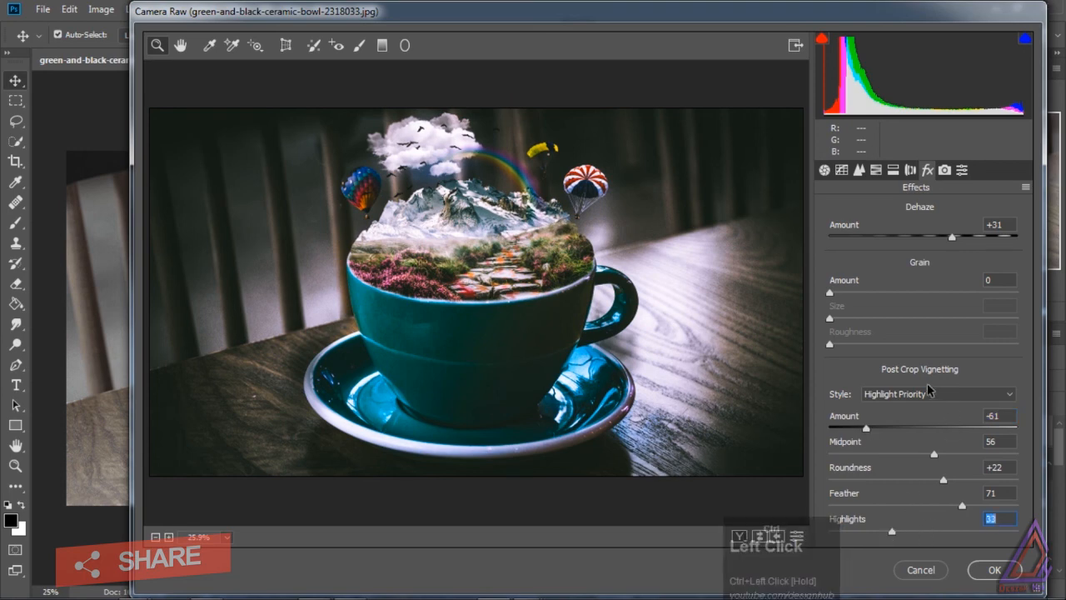
- Calibrate the colours with shadows tint +17, red primary hue -31 and green primary hue +16, and apply the Camera Raw adjustments
{"action": "left_click", "coordinate": [944, 170]}
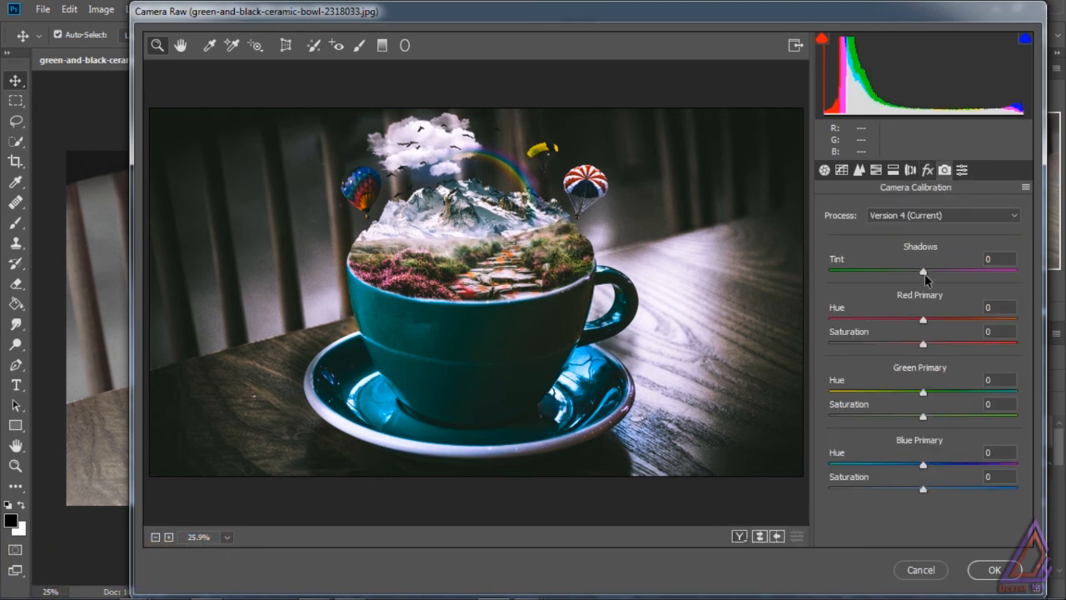
{"action": "left_click_drag", "start_coordinate": [924, 273], "coordinate": [940, 275]}
{"action": "left_click_drag", "start_coordinate": [923, 319], "coordinate": [907, 322]}
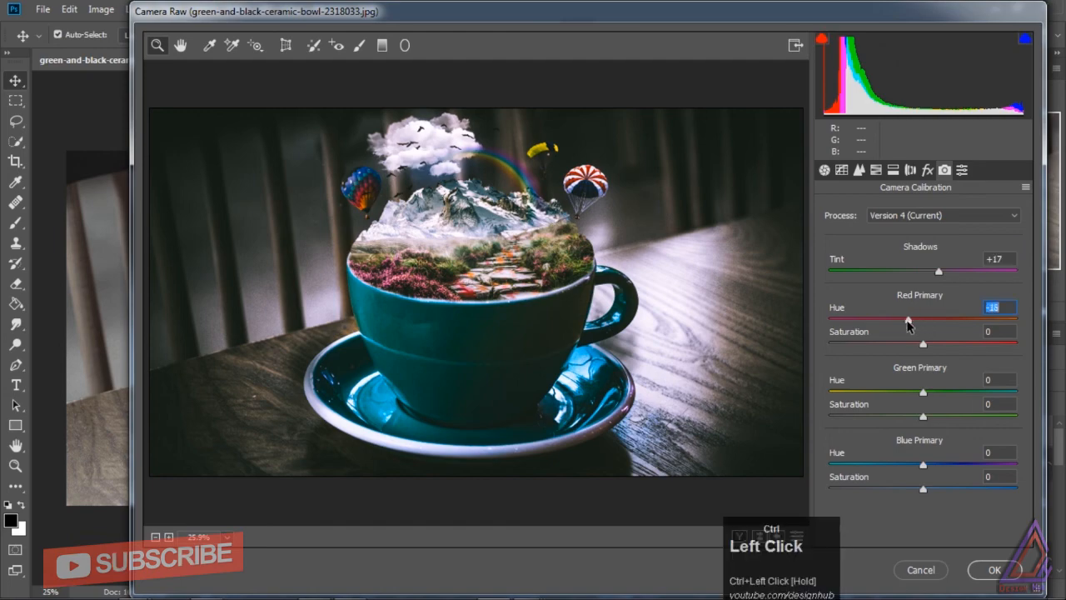
{"action": "left_click_drag", "start_coordinate": [925, 398], "coordinate": [941, 397]}
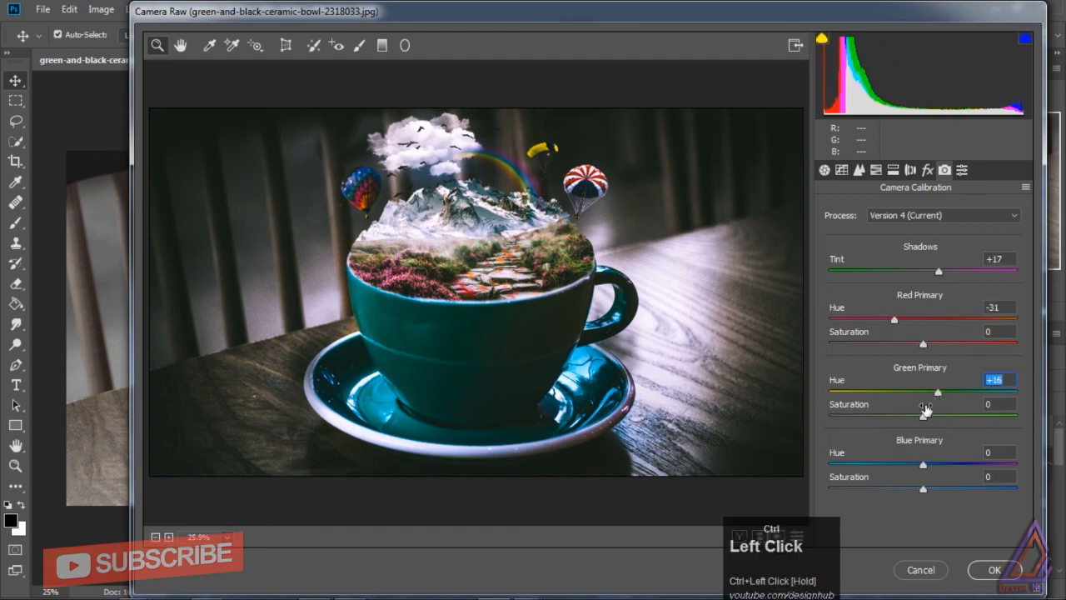
{"action": "left_click", "coordinate": [962, 171]}
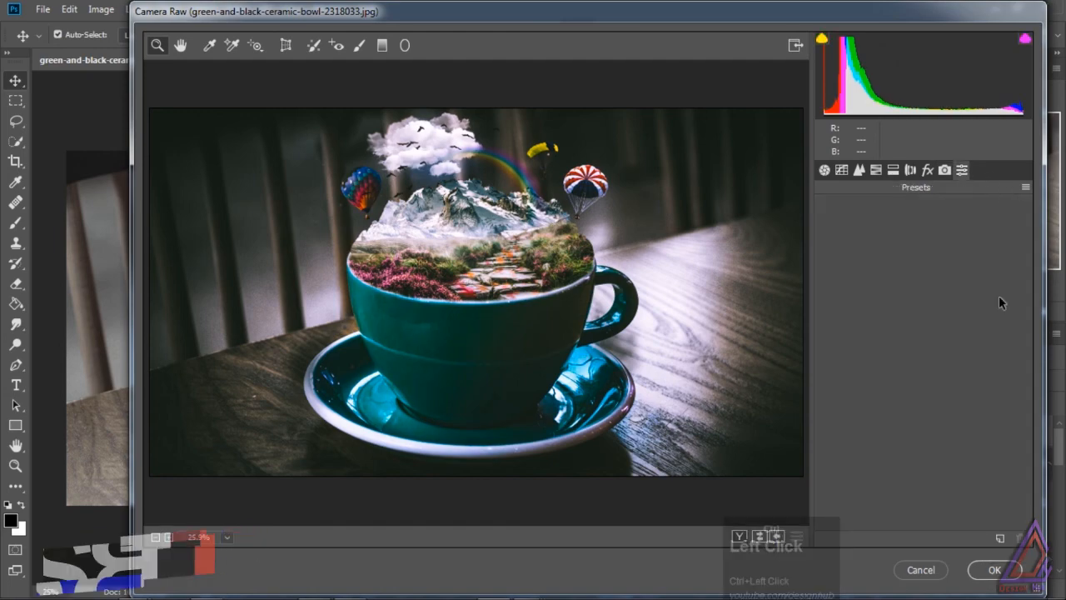
{"action": "left_click", "coordinate": [994, 569]}
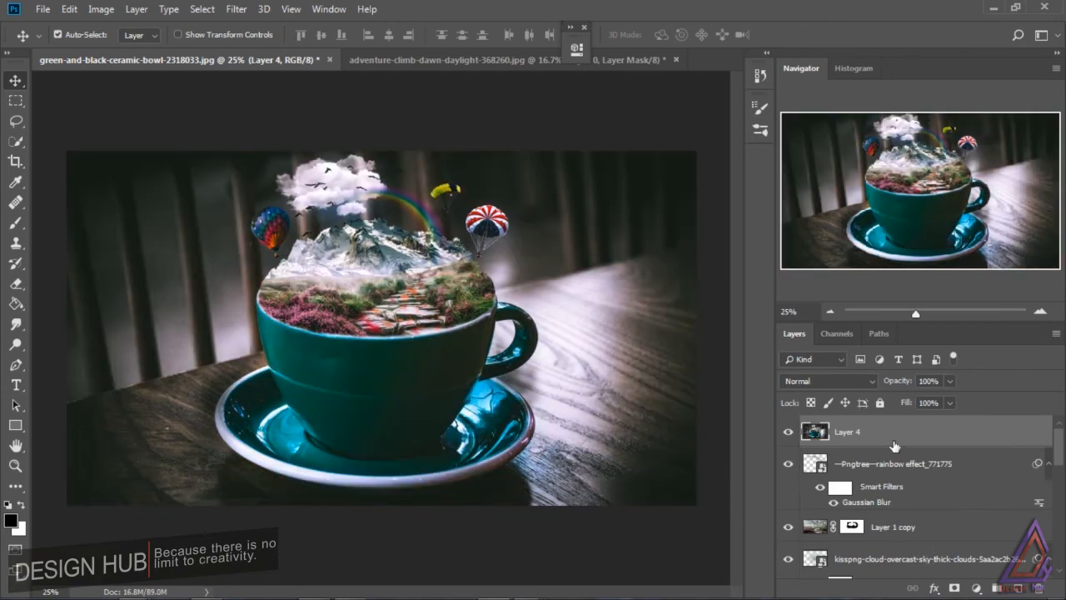
- Add a Color Lookup adjustment layer above Layer 4 using the Kodak 5205 Fuji 3510 3D LUT
{"action": "left_click", "coordinate": [976, 588]}
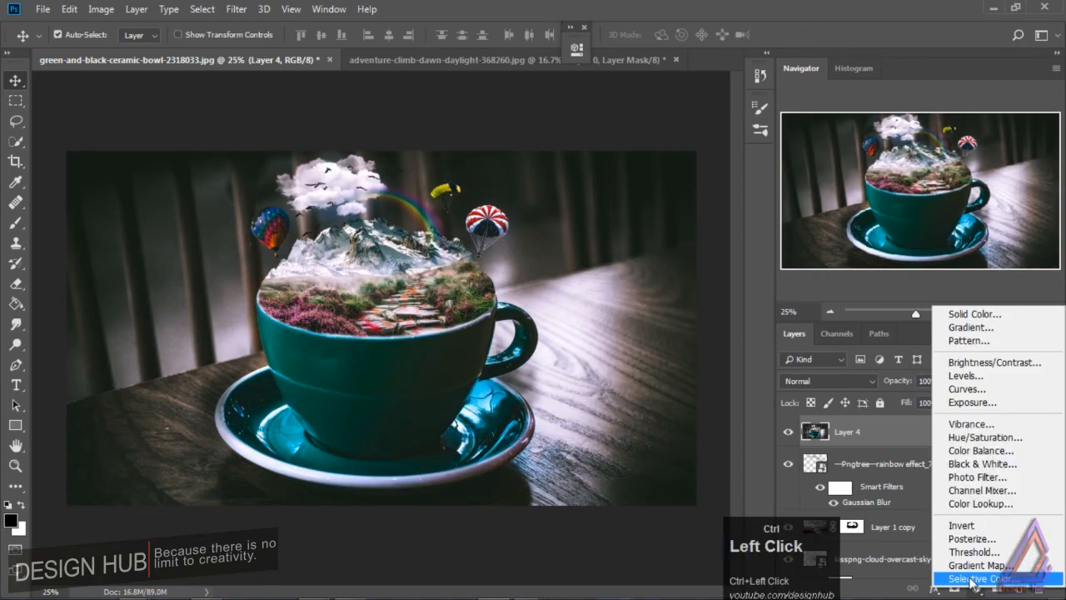
{"action": "left_click", "coordinate": [982, 503]}
{"action": "left_click_drag", "start_coordinate": [448, 39], "coordinate": [660, 26]}
{"action": "left_click", "coordinate": [689, 74]}
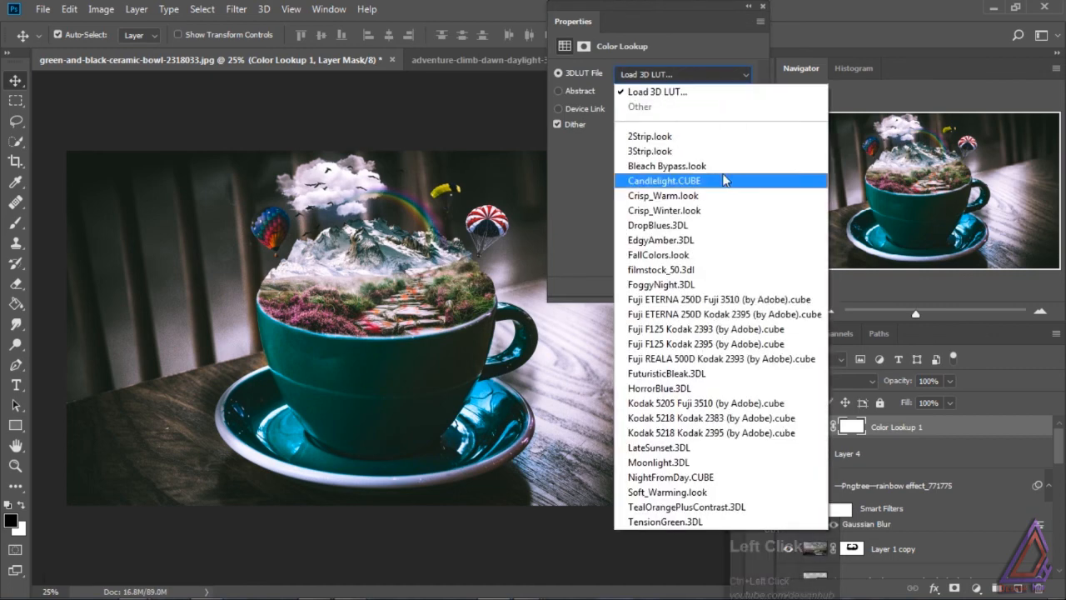
{"action": "left_click", "coordinate": [736, 404]}
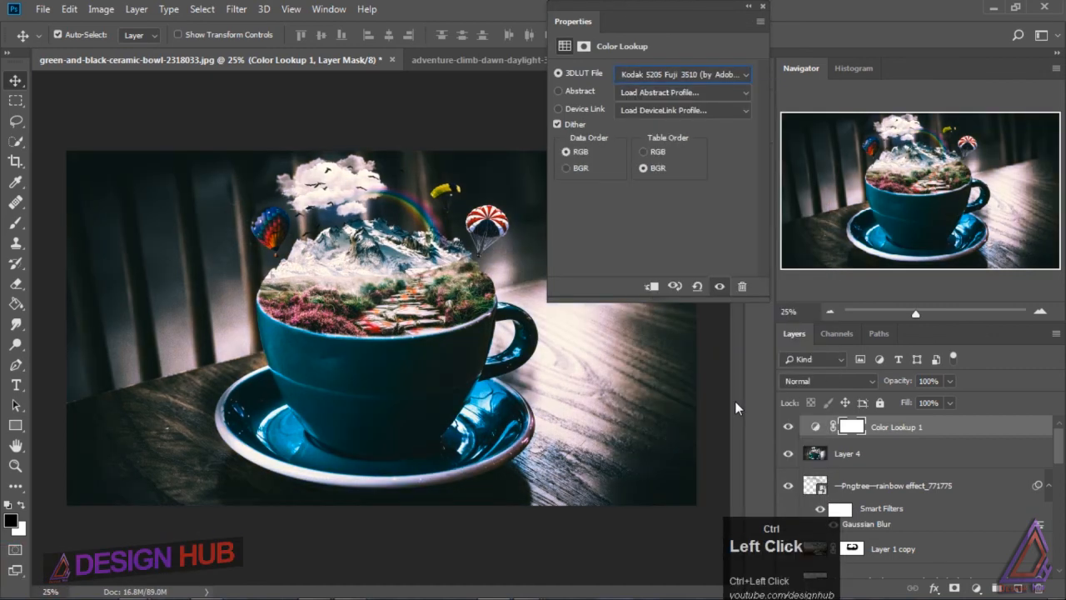
{"action": "left_click", "coordinate": [747, 7]}
- Try the Soft Light and Screen blend modes on the Color Lookup layer
{"action": "left_click", "coordinate": [820, 381]}
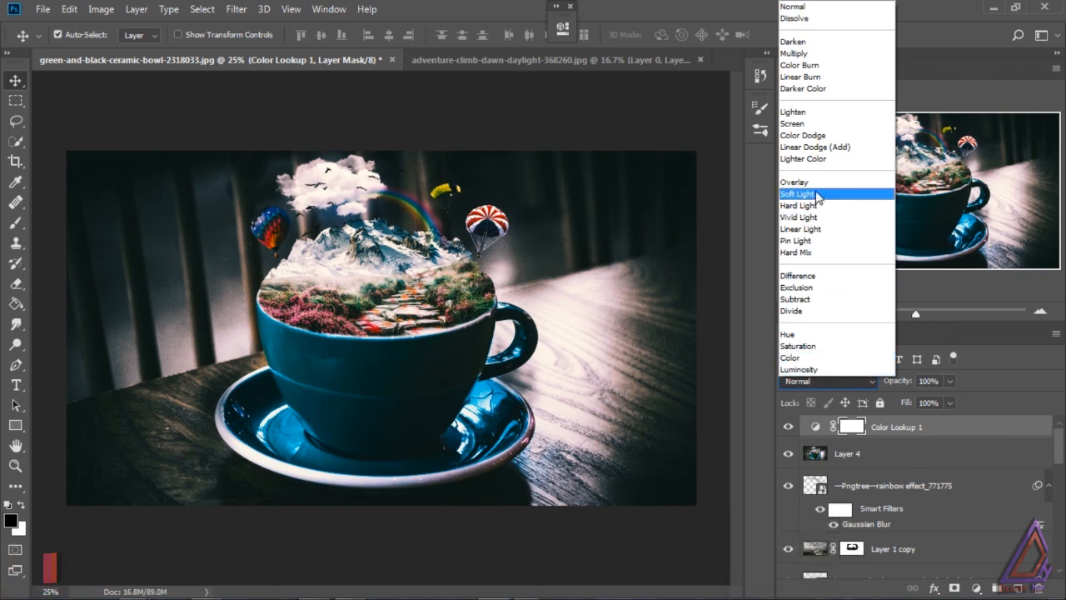
{"action": "left_click", "coordinate": [819, 195]}
{"action": "left_click", "coordinate": [828, 379]}
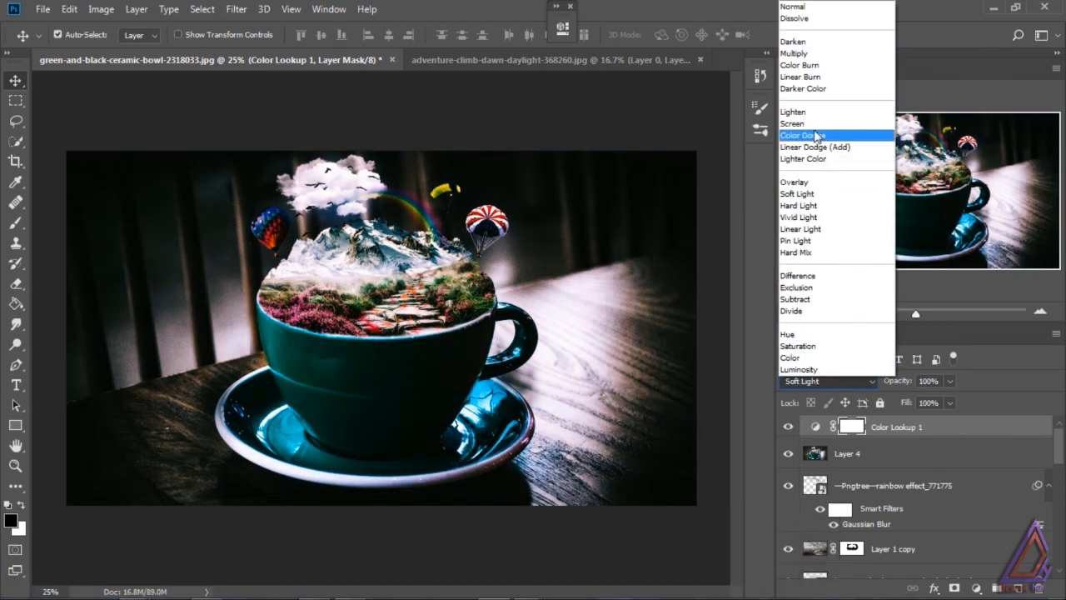
{"action": "left_click", "coordinate": [820, 124]}
- Set the Color Lookup layer's blend mode to Color and adjust its opacity
{"action": "left_click", "coordinate": [827, 380]}
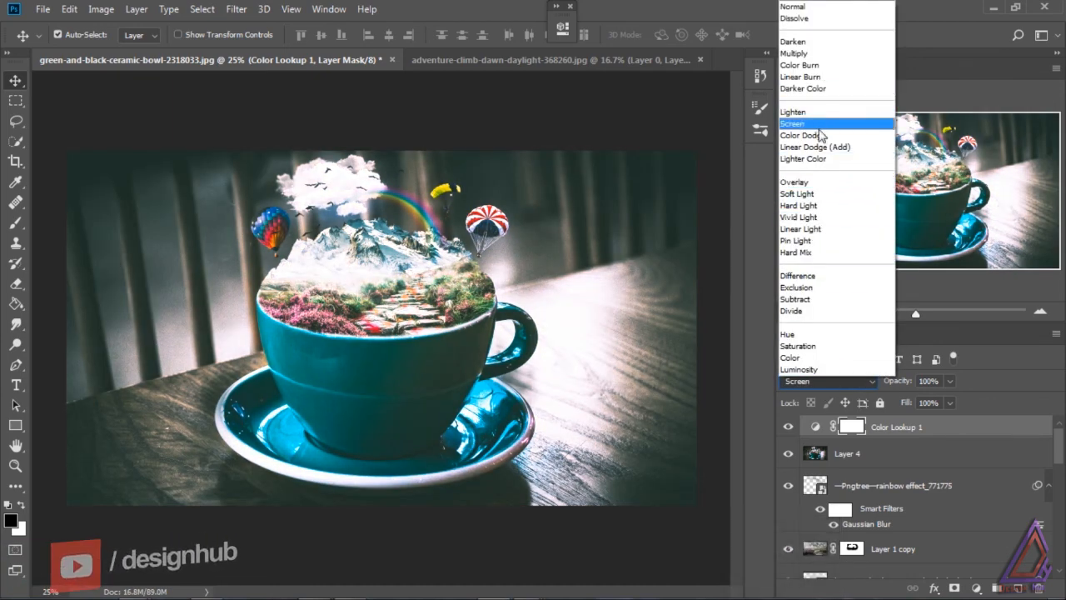
{"action": "left_click", "coordinate": [792, 357]}
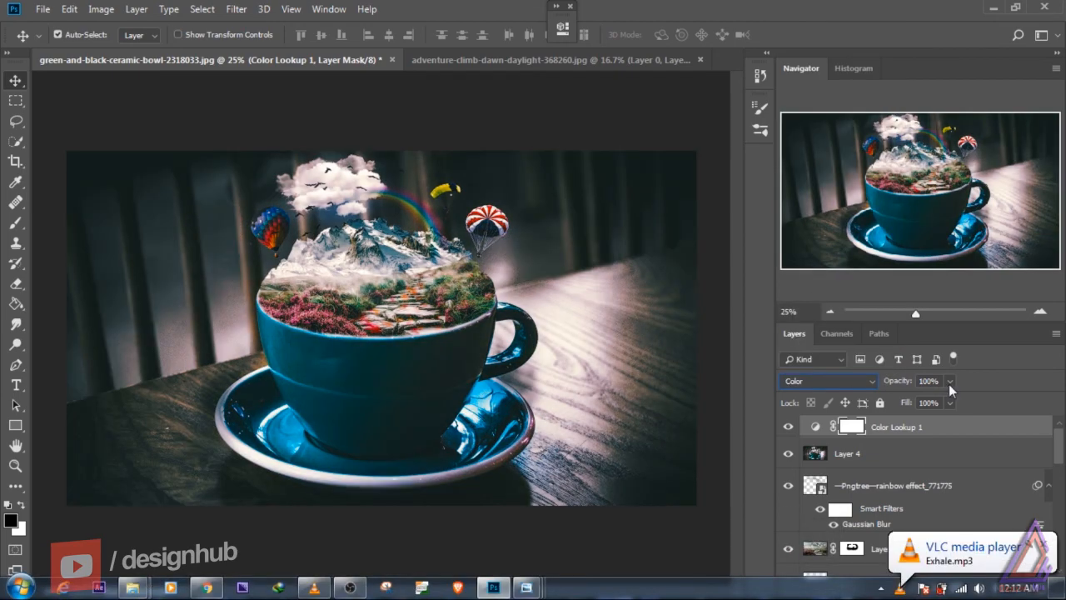
{"action": "left_click", "coordinate": [931, 398]}
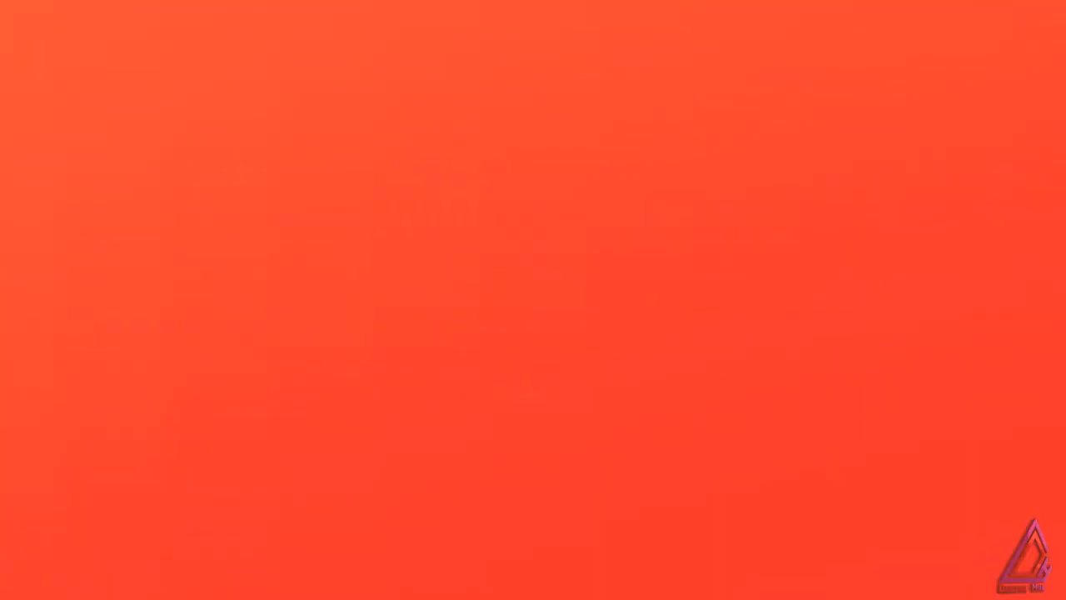